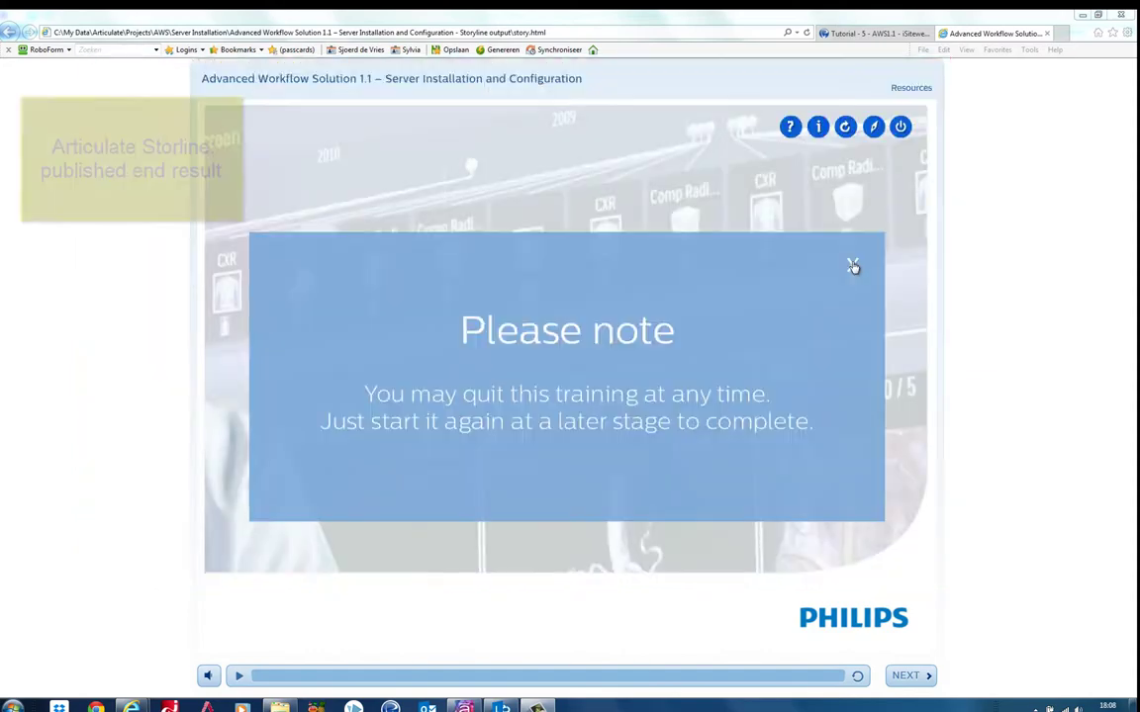
- Dismiss the 'Please note' panel and go to the Learning Path map
{"action": "left_click", "coordinate": [853, 267]}
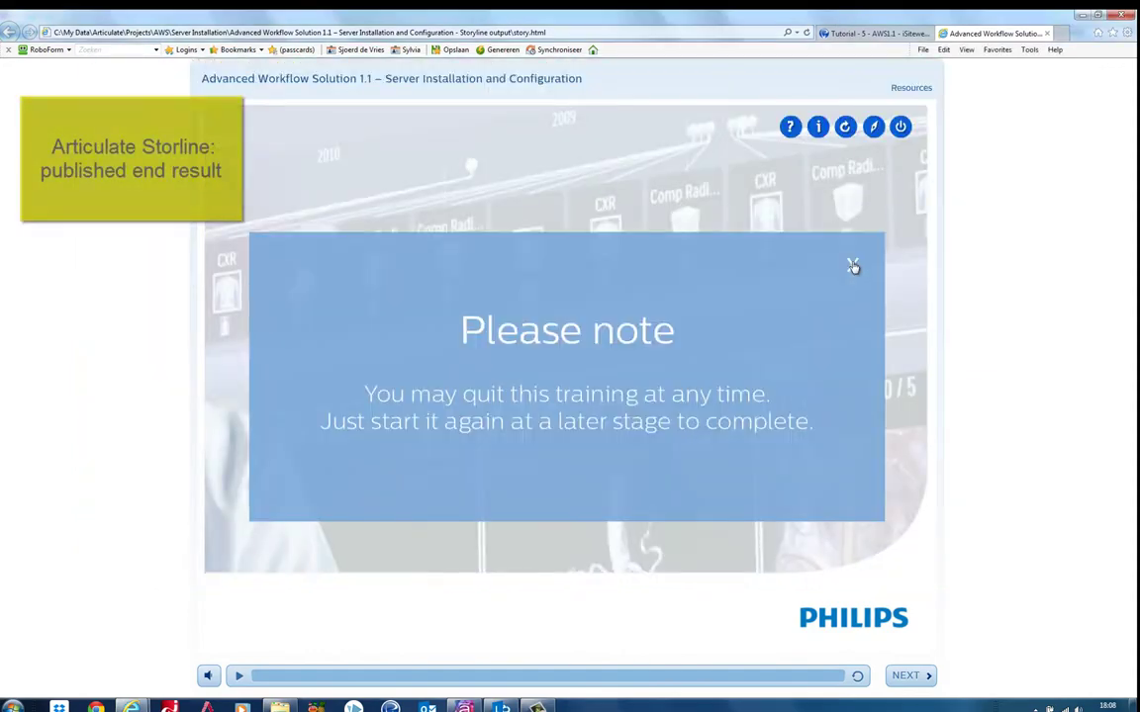
{"action": "left_click", "coordinate": [852, 267]}
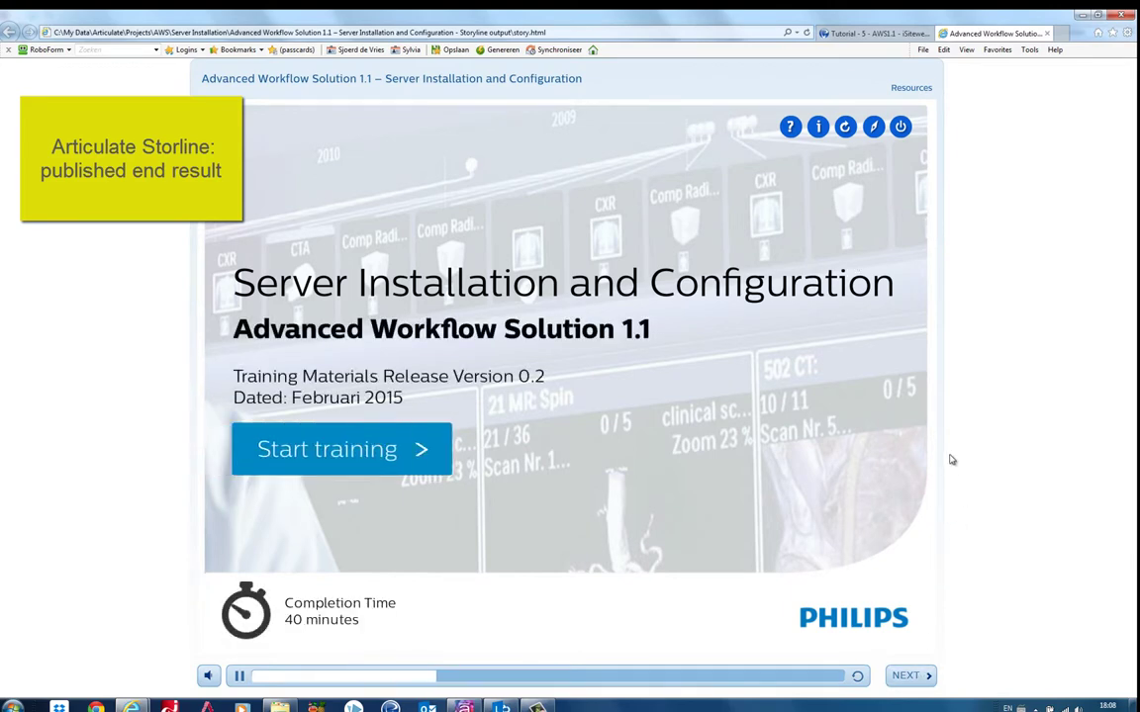
{"action": "left_click", "coordinate": [876, 139]}
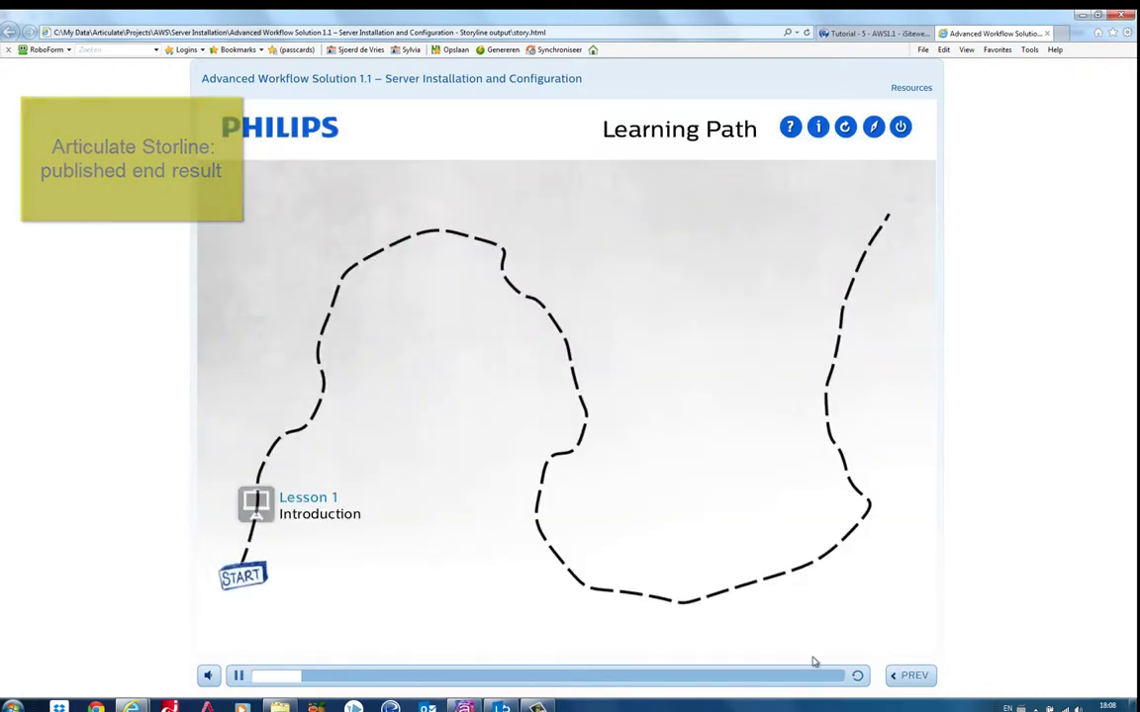
- Reveal all path icons and open Lesson 2 Exercise 1 on installing hotfix KB2600088
{"action": "left_click", "coordinate": [837, 675]}
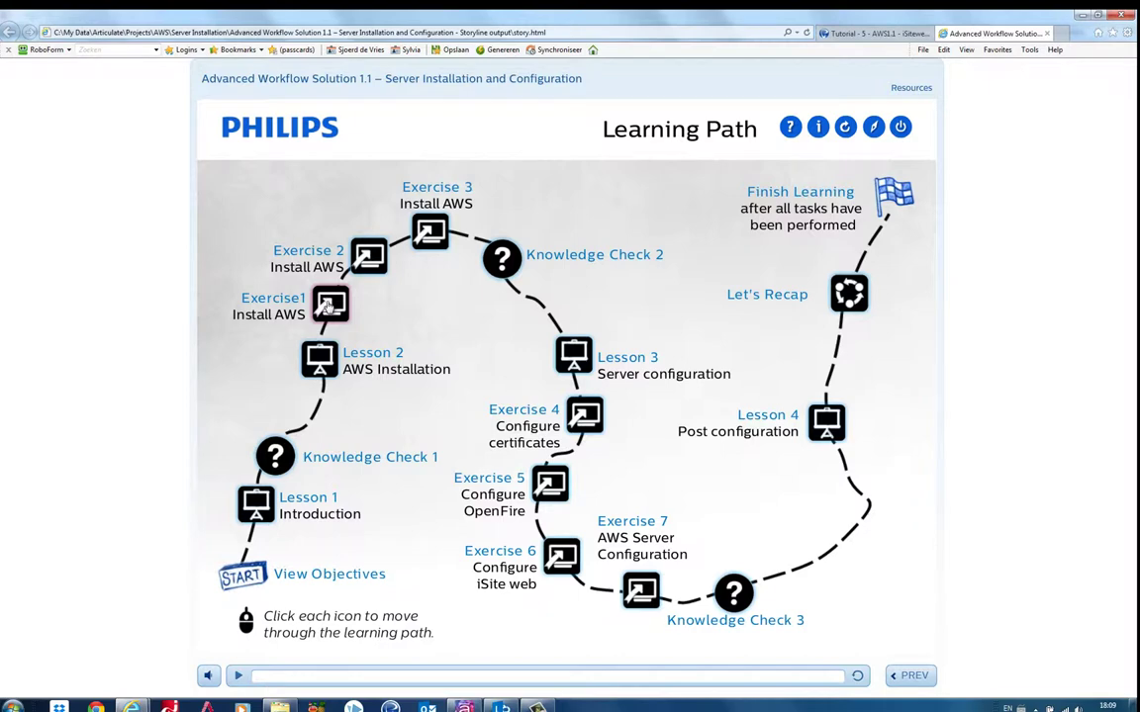
{"action": "left_click", "coordinate": [326, 304]}
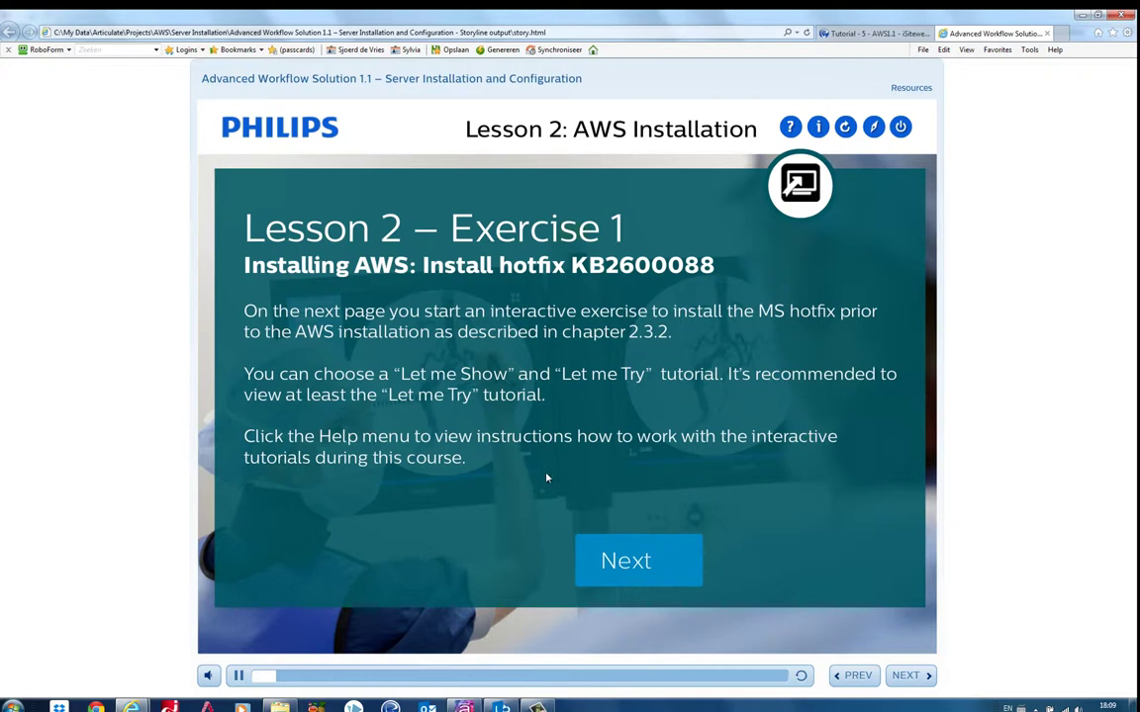
- Continue to the hotfix tutorial launch page, close Help, and return to the Learning Path
{"action": "left_click", "coordinate": [633, 562]}
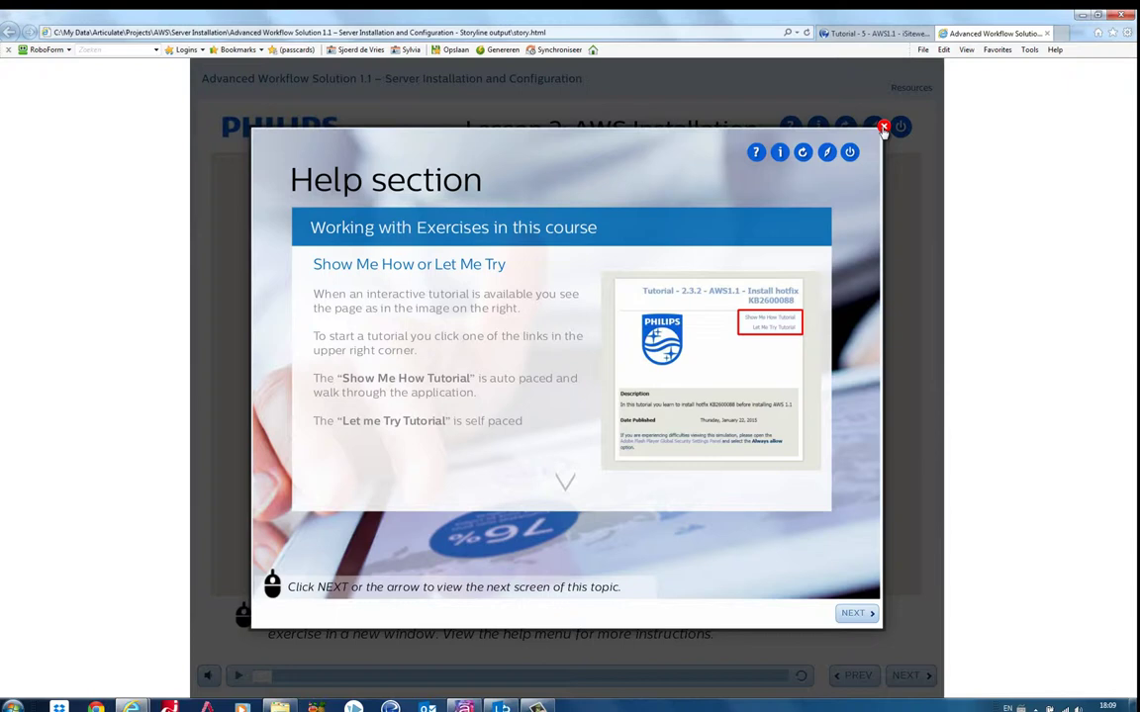
{"action": "left_click", "coordinate": [883, 127]}
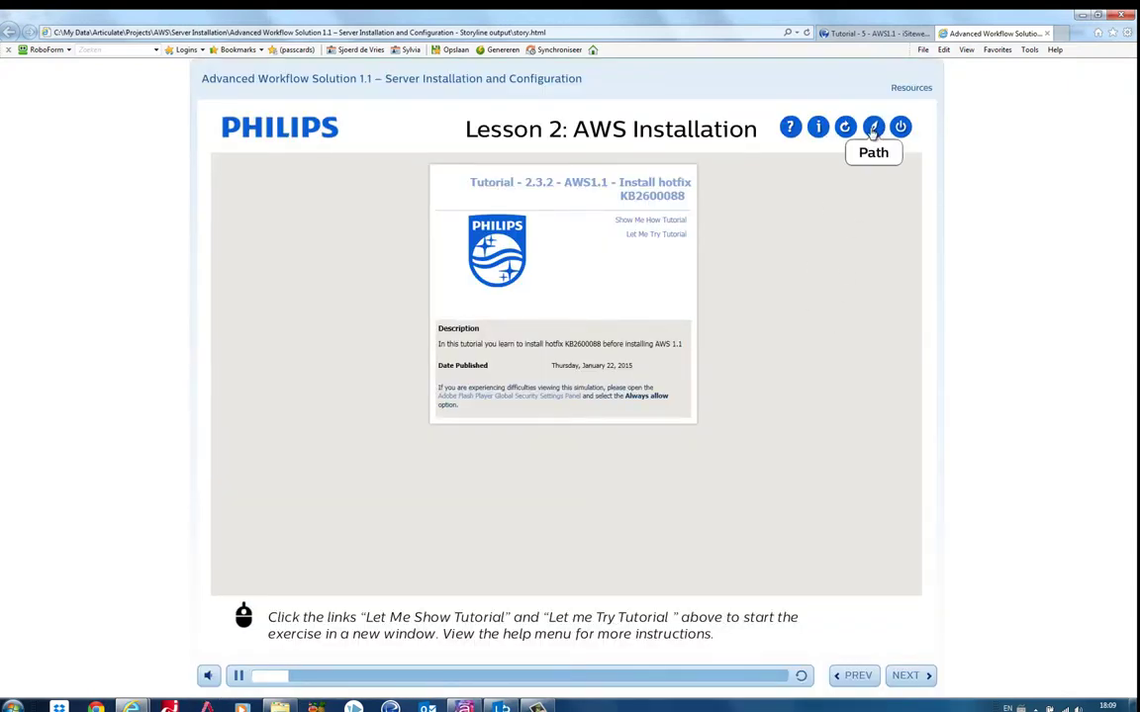
{"action": "left_click", "coordinate": [874, 129]}
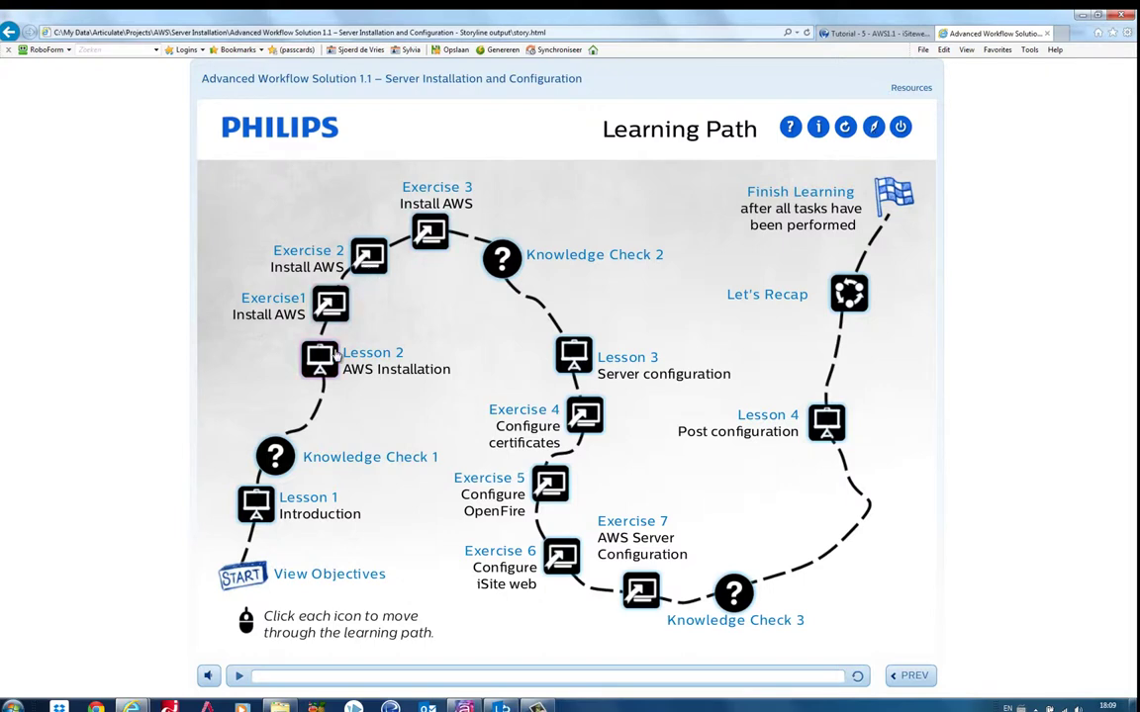
- Open Exercise 2 and launch the 'Tutorial 2.4 – AWS1.1 – Download installation Files' Show Me How simulation
{"action": "left_click", "coordinate": [376, 270]}
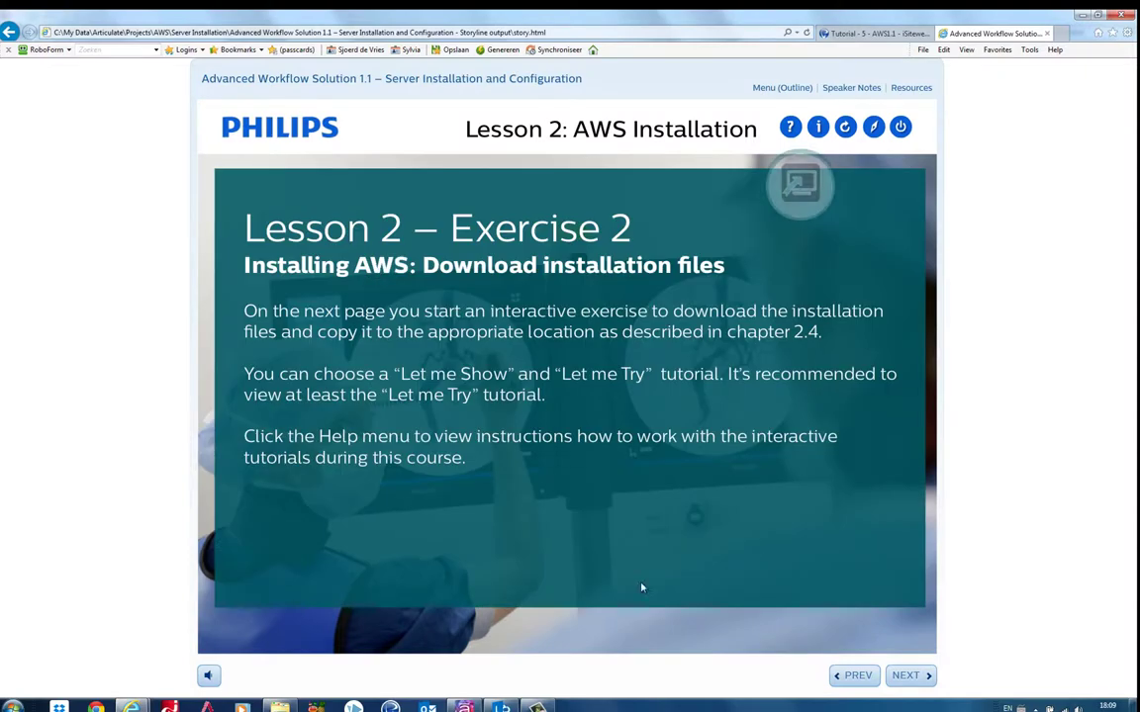
{"action": "left_click", "coordinate": [915, 677]}
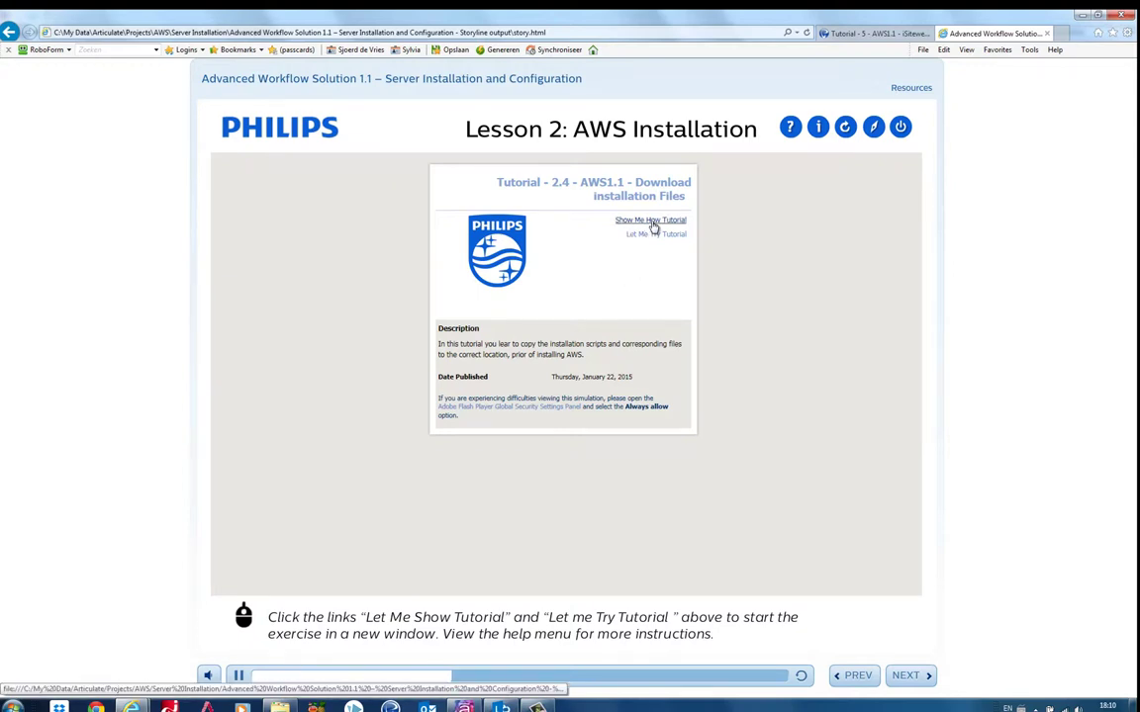
{"action": "left_click", "coordinate": [651, 222]}
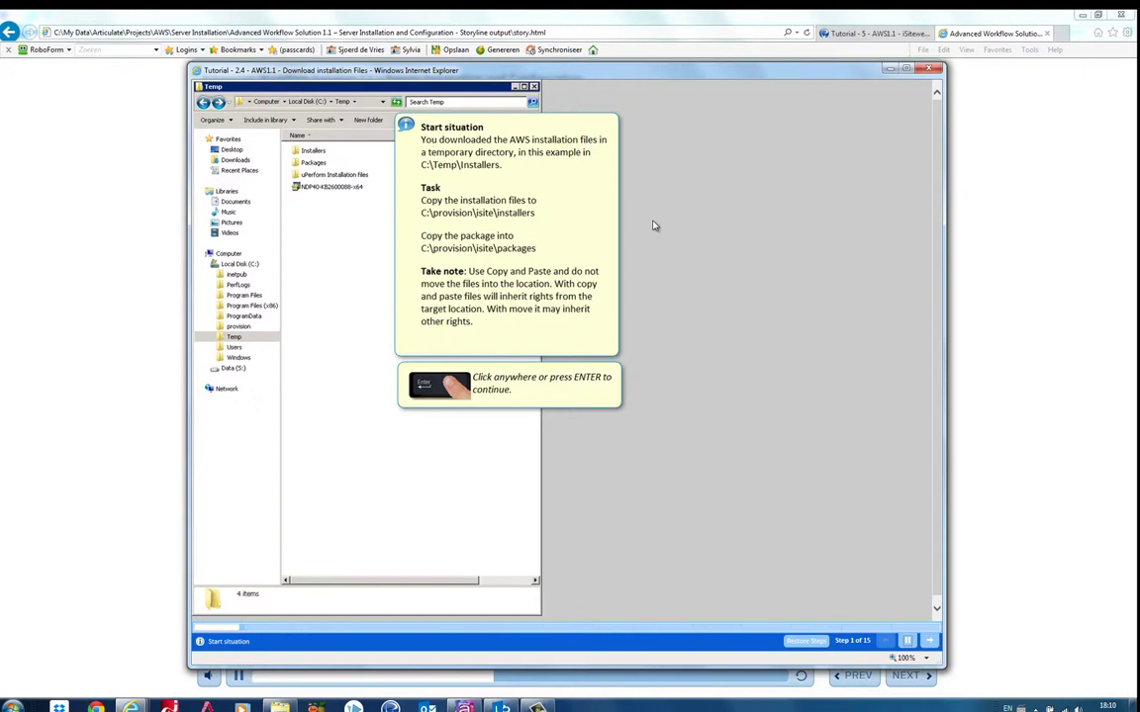
- Advance and close Show Me How, then in Let Me Try open the Installers folder
{"action": "left_click", "coordinate": [651, 224]}
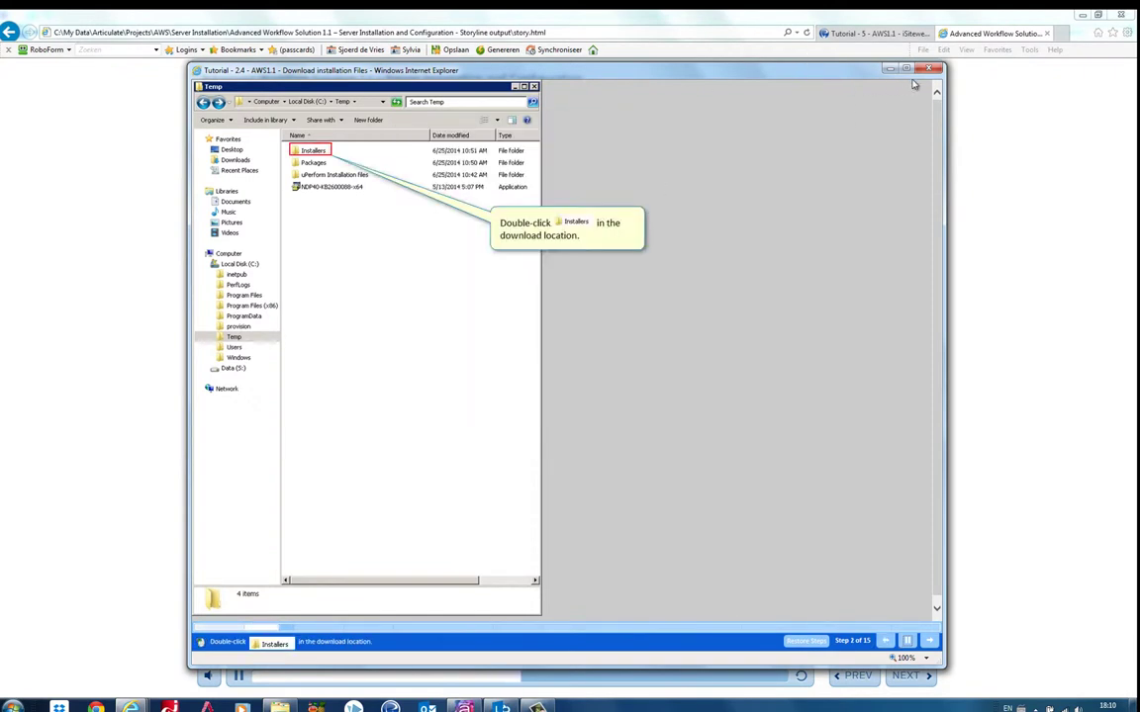
{"action": "left_click", "coordinate": [940, 69]}
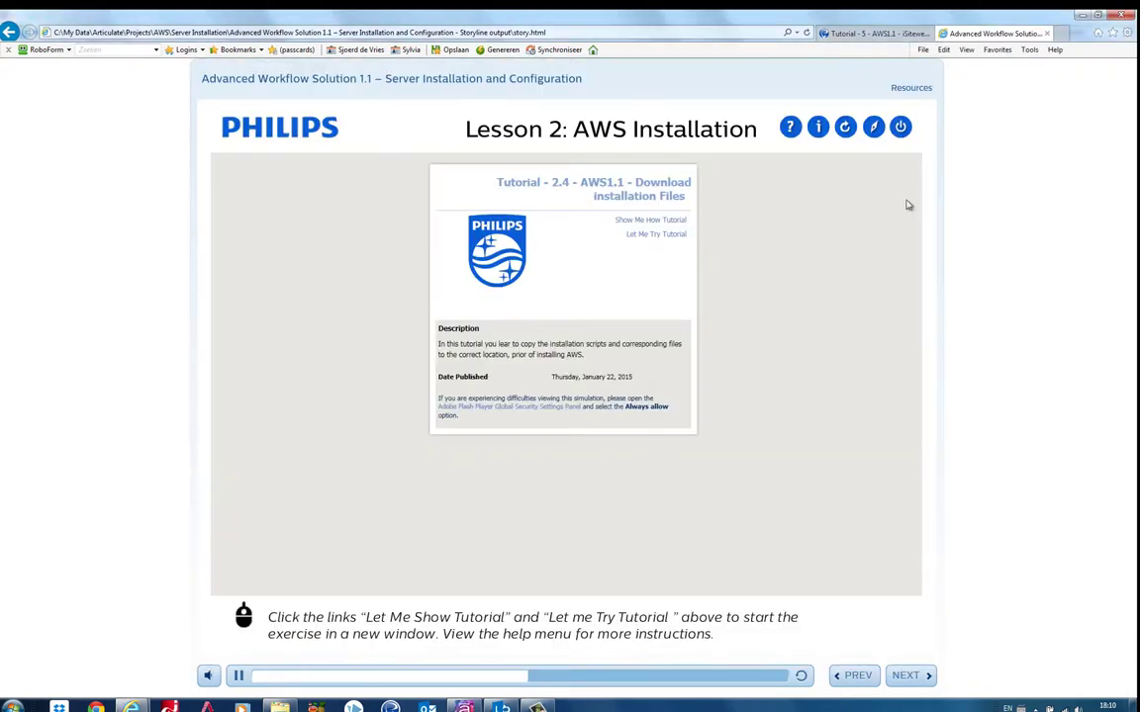
{"action": "left_click", "coordinate": [659, 241]}
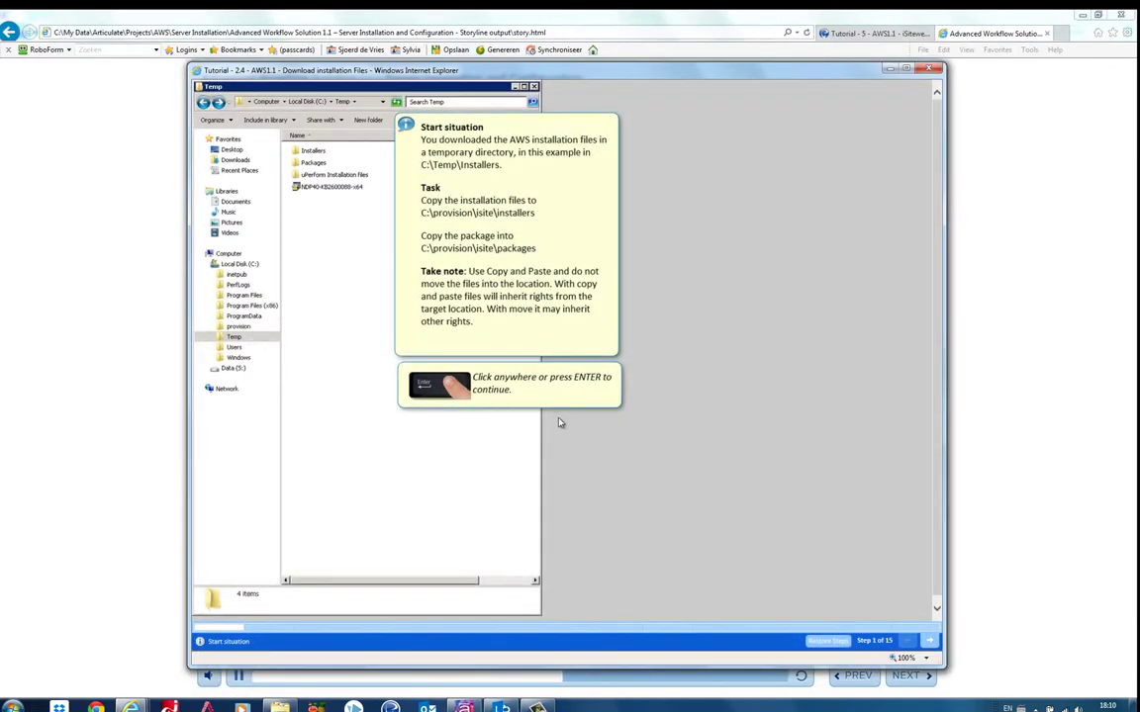
{"action": "left_click", "coordinate": [931, 643]}
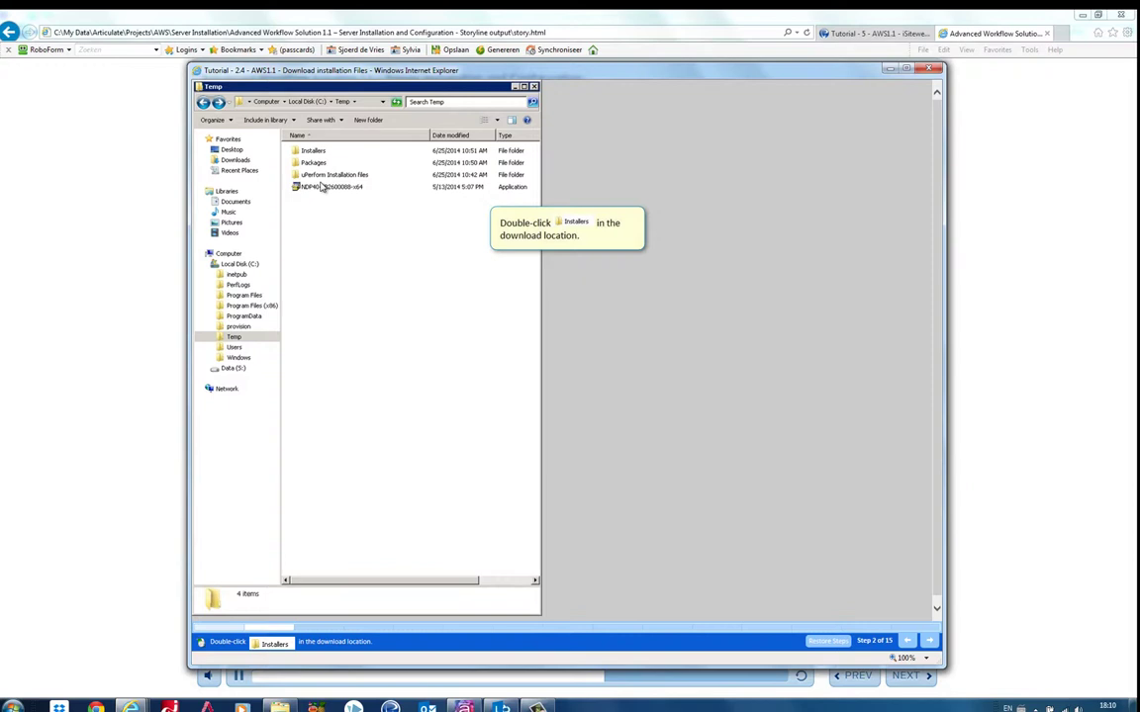
{"action": "double_click", "coordinate": [313, 151]}
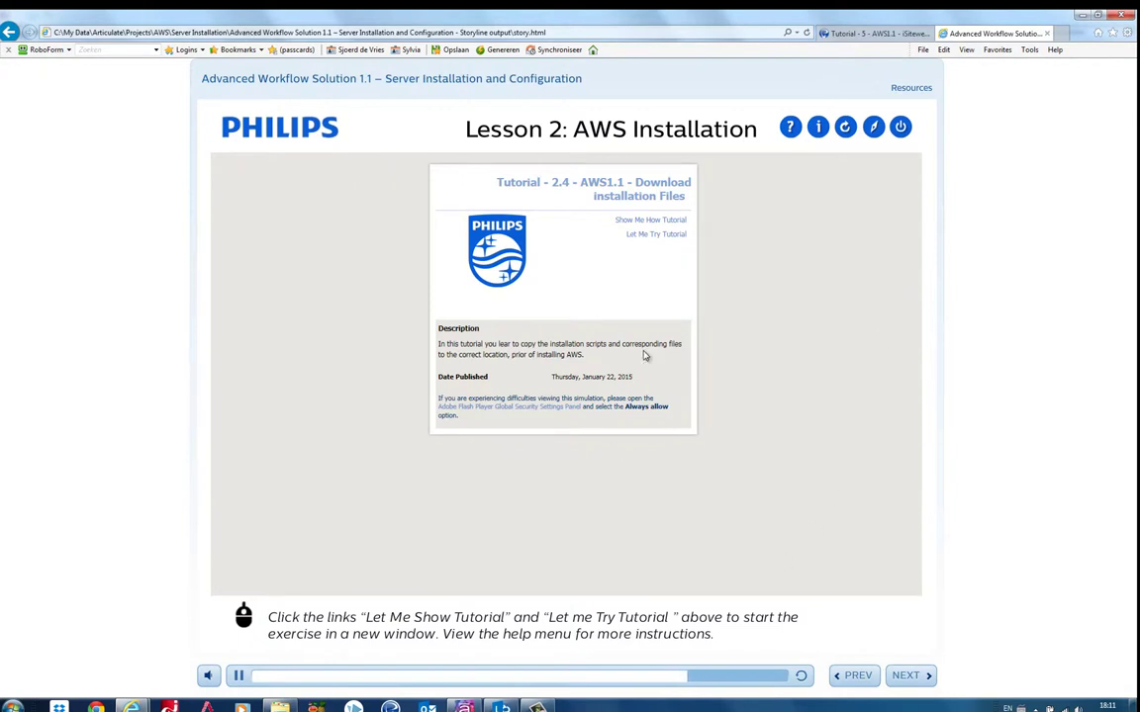
- Reach the Finish slide and finish Exercise 2, returning to the checked-off Learning Path
{"action": "left_click", "coordinate": [906, 673]}
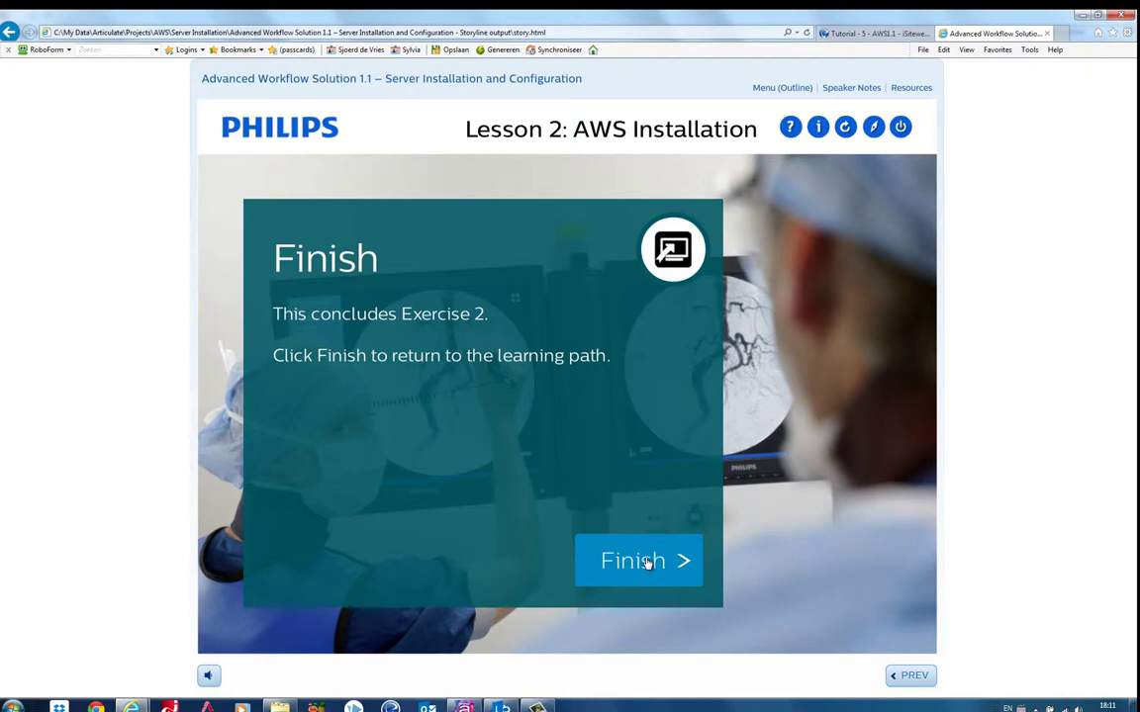
{"action": "left_click", "coordinate": [648, 562]}
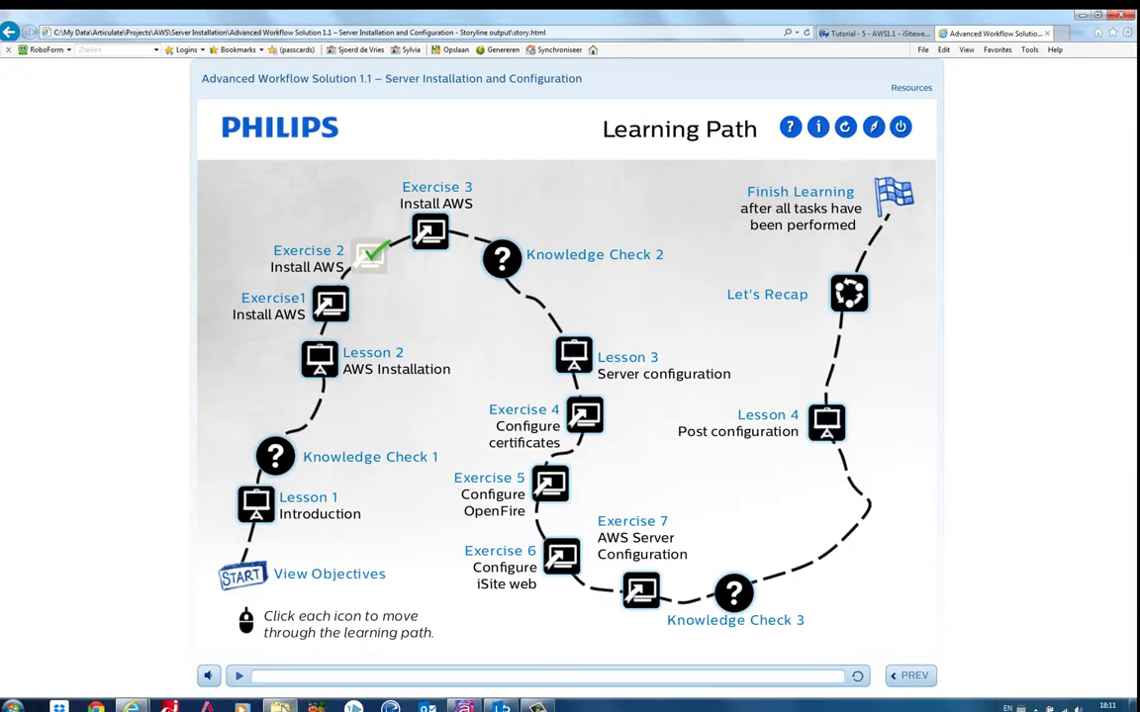
- Navigate to Assets > 6.0_AWS11_AWS-Admin_Config > sim > html in the project folder
{"action": "left_click", "coordinate": [281, 706]}
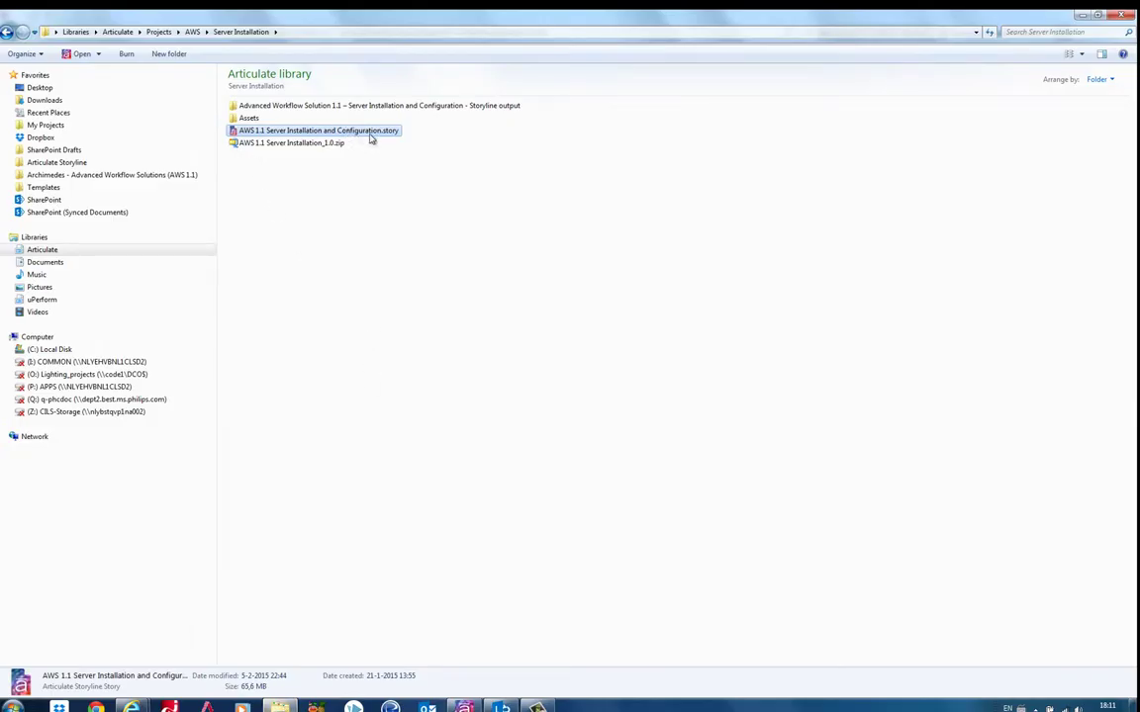
{"action": "double_click", "coordinate": [248, 120]}
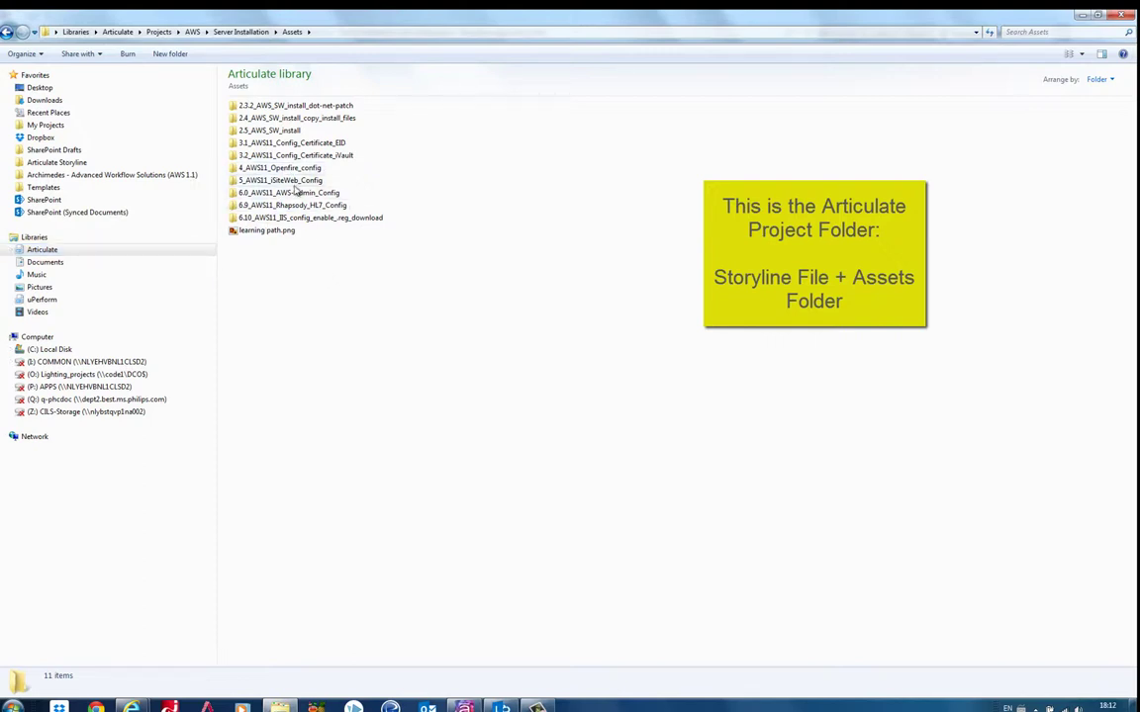
{"action": "double_click", "coordinate": [289, 193]}
{"action": "double_click", "coordinate": [245, 107]}
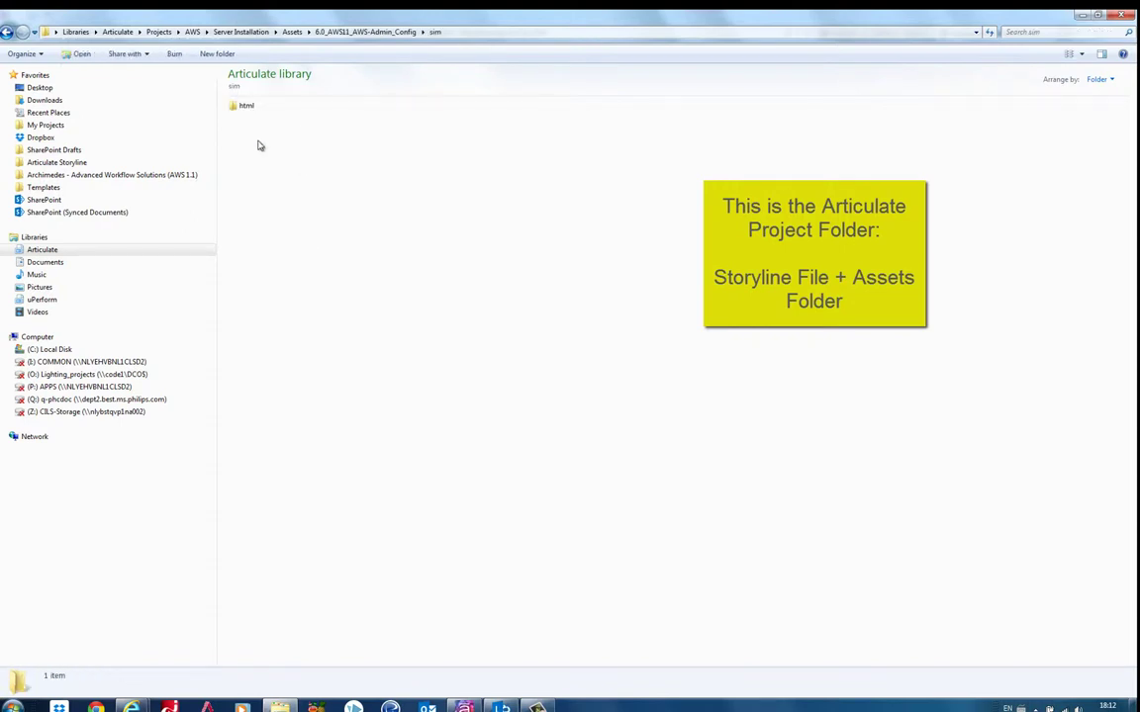
{"action": "double_click", "coordinate": [244, 104]}
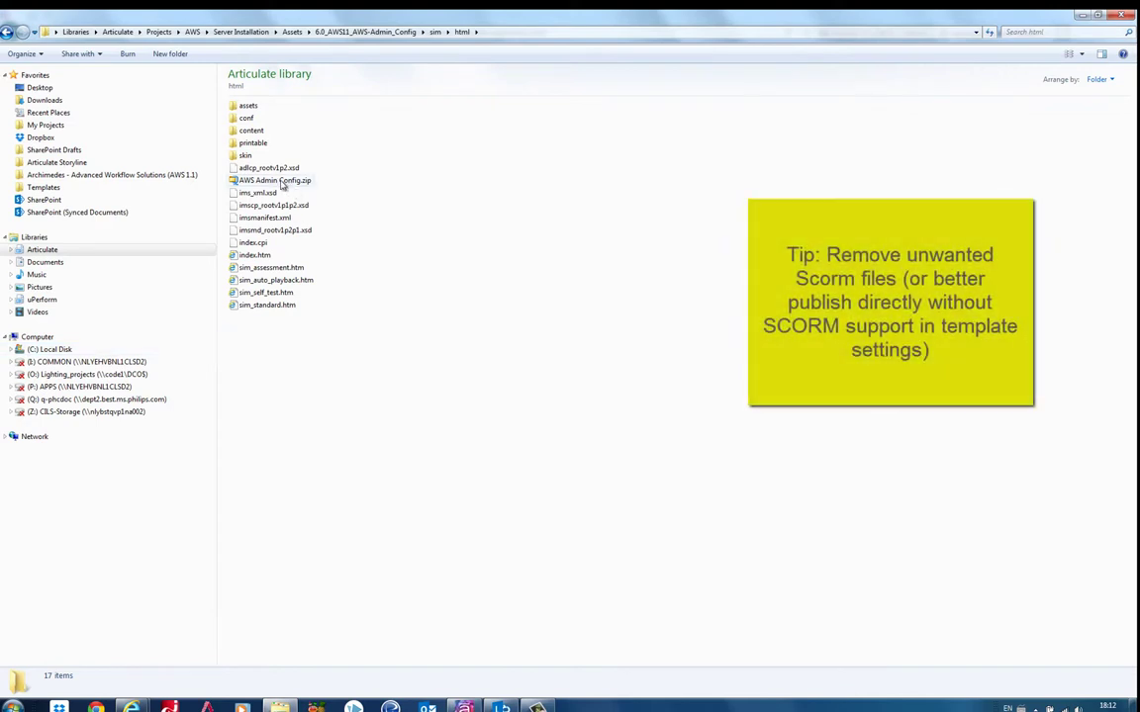
- Delete AWS Admin Config.zip, the .xsd schema files and imsmanifest.xml from html
{"action": "left_click", "coordinate": [255, 180]}
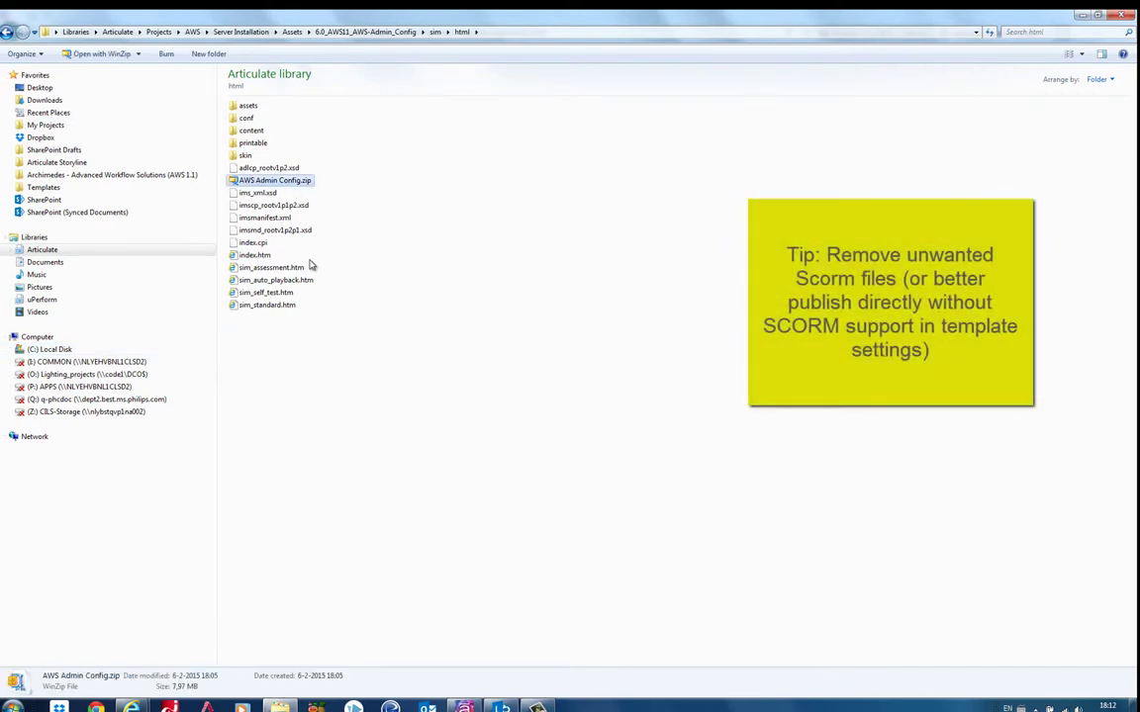
{"action": "left_click", "coordinate": [250, 168]}
{"action": "left_click", "coordinate": [253, 181], "text": "ctrl"}
{"action": "left_click", "coordinate": [255, 192], "text": "ctrl"}
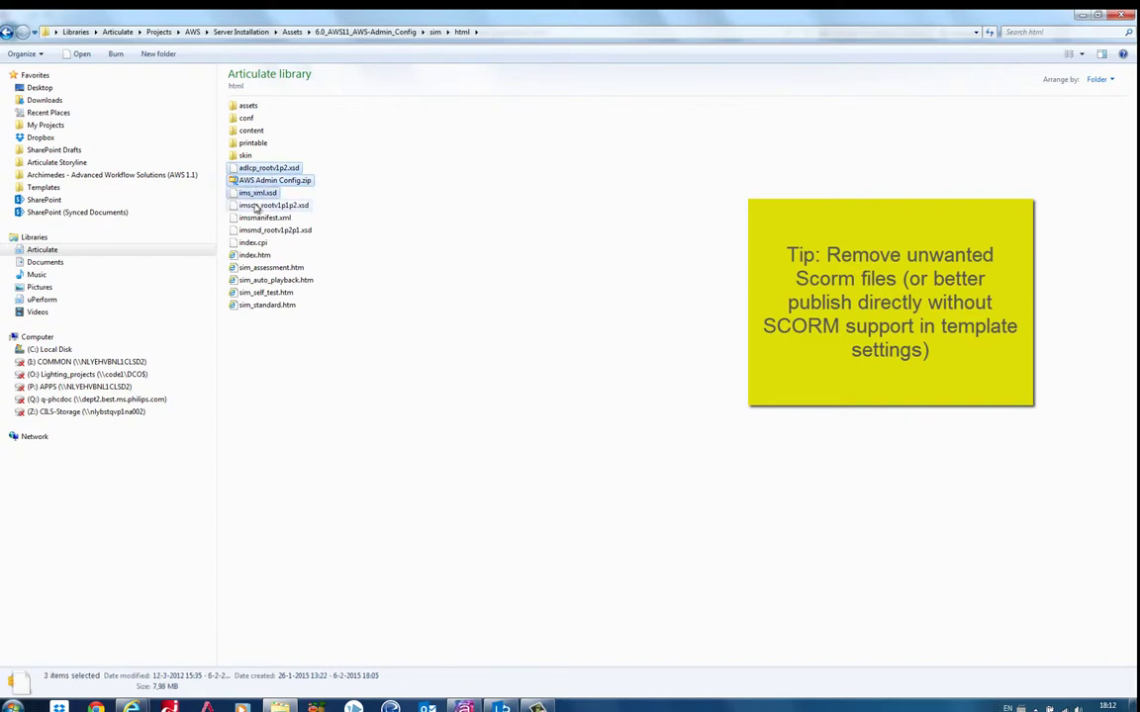
{"action": "left_click", "coordinate": [257, 205], "text": "ctrl"}
{"action": "left_click", "coordinate": [260, 217], "text": "ctrl"}
{"action": "left_click", "coordinate": [263, 229], "text": "ctrl"}
{"action": "key", "text": "Delete"}
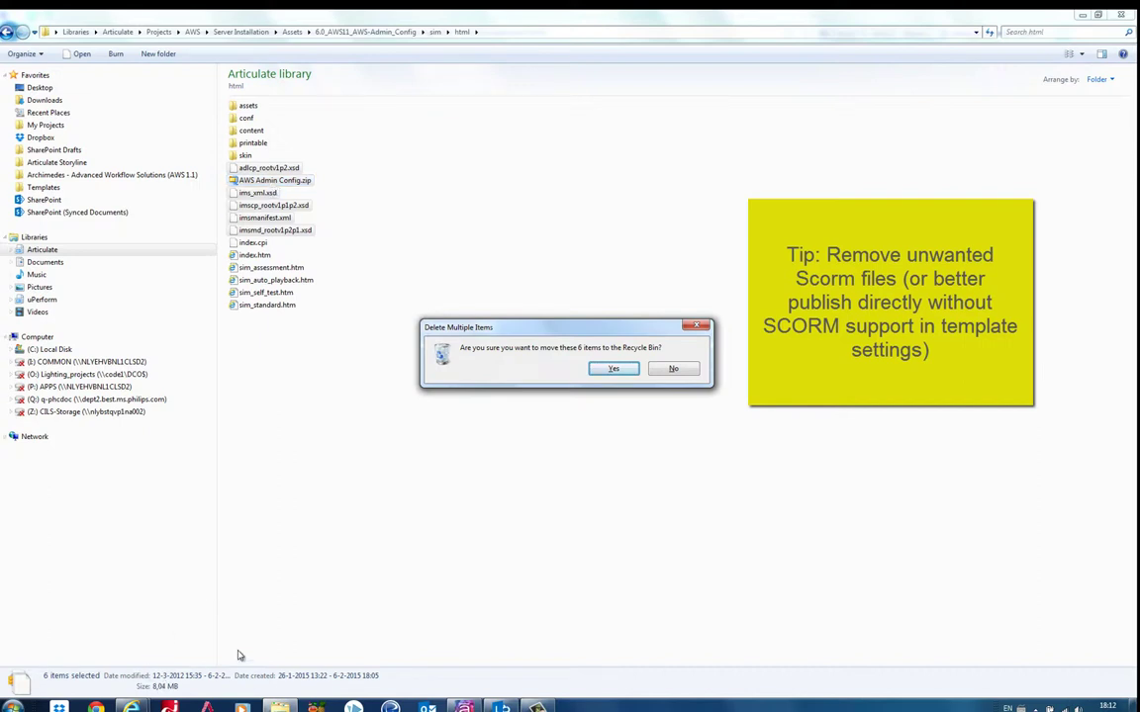
{"action": "left_click", "coordinate": [613, 369]}
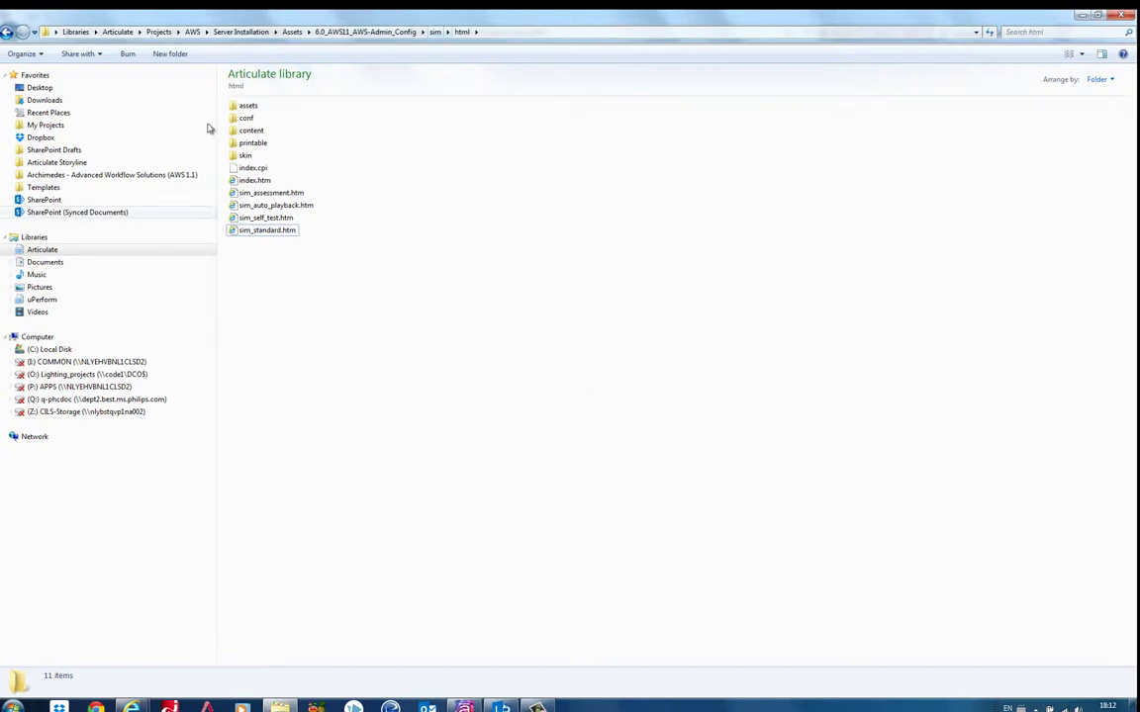
- Preview index.htm in the browser, then return to the html folder
{"action": "double_click", "coordinate": [237, 180]}
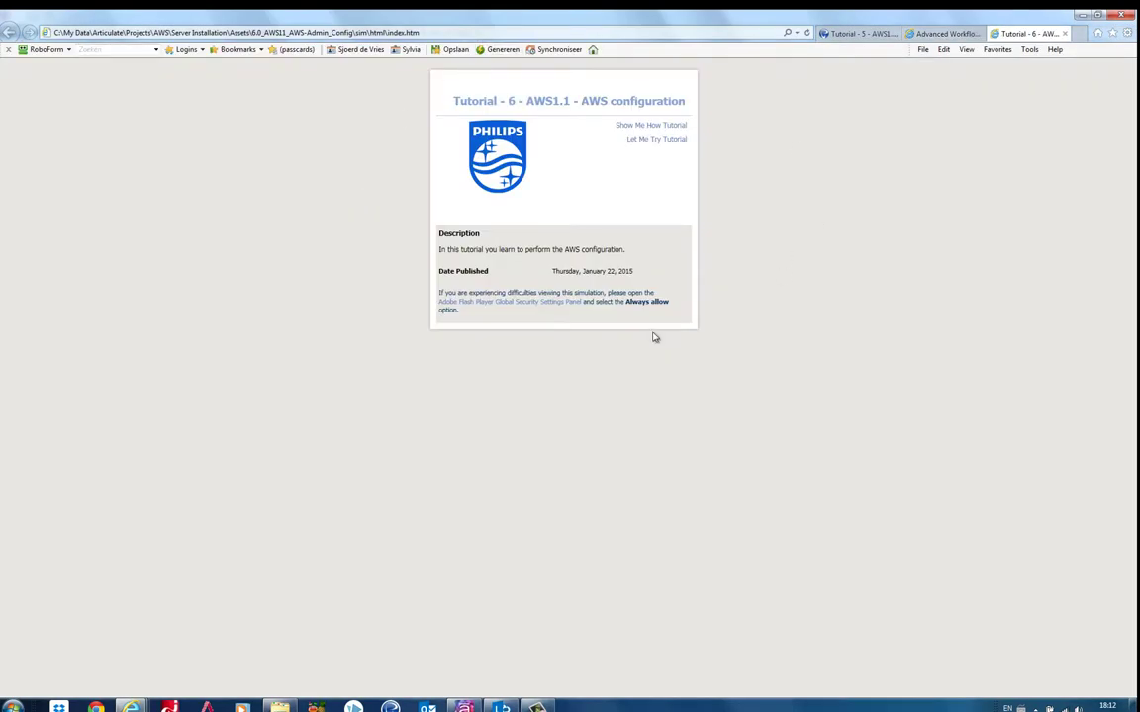
{"action": "left_click", "coordinate": [1065, 32]}
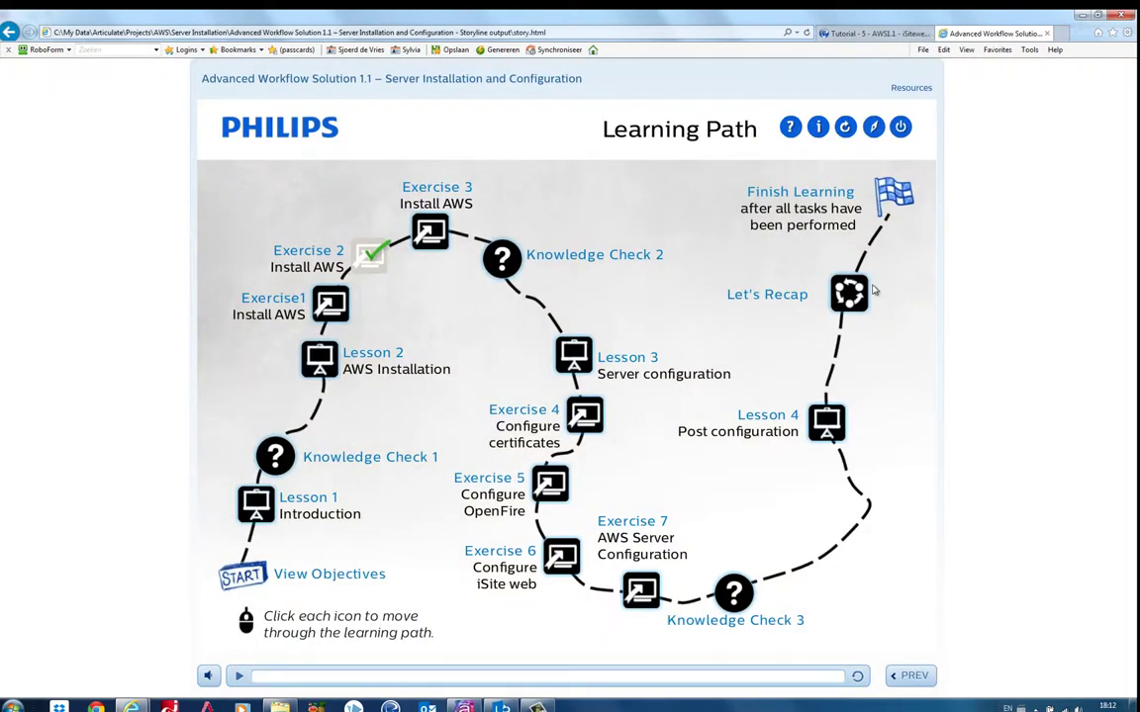
{"action": "left_click", "coordinate": [281, 706]}
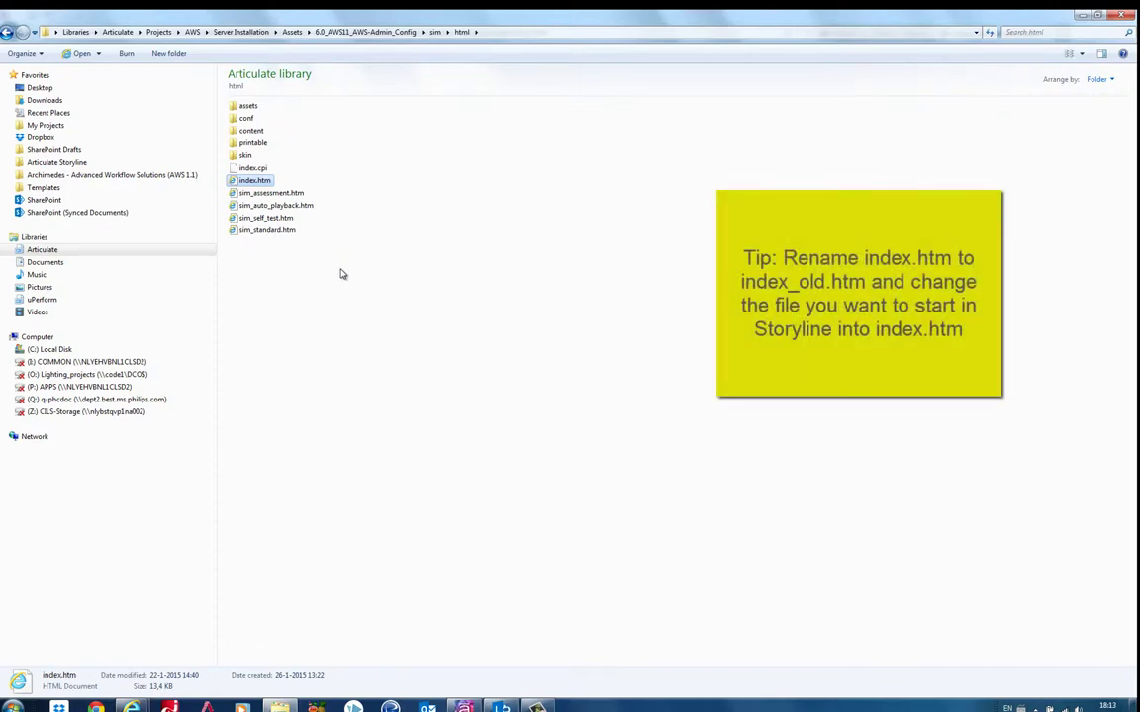
- Preview sim_standard.htm, then compare it with index.htm in the html folder
{"action": "double_click", "coordinate": [267, 231]}
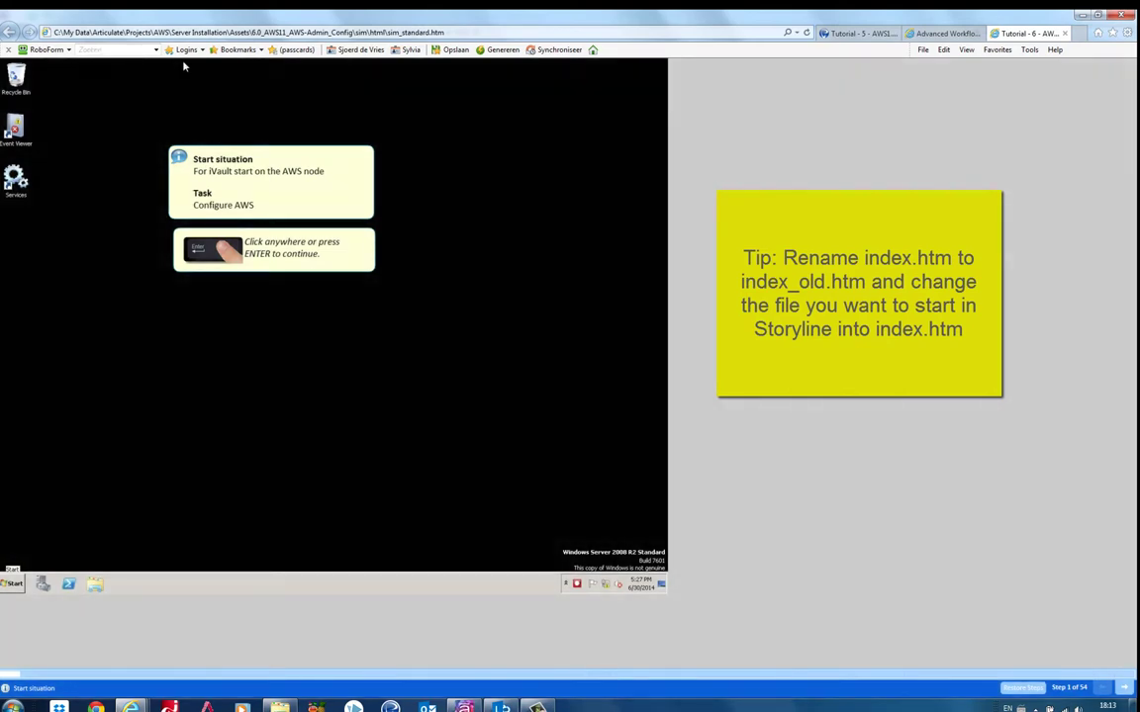
{"action": "key", "text": "ctrl+w"}
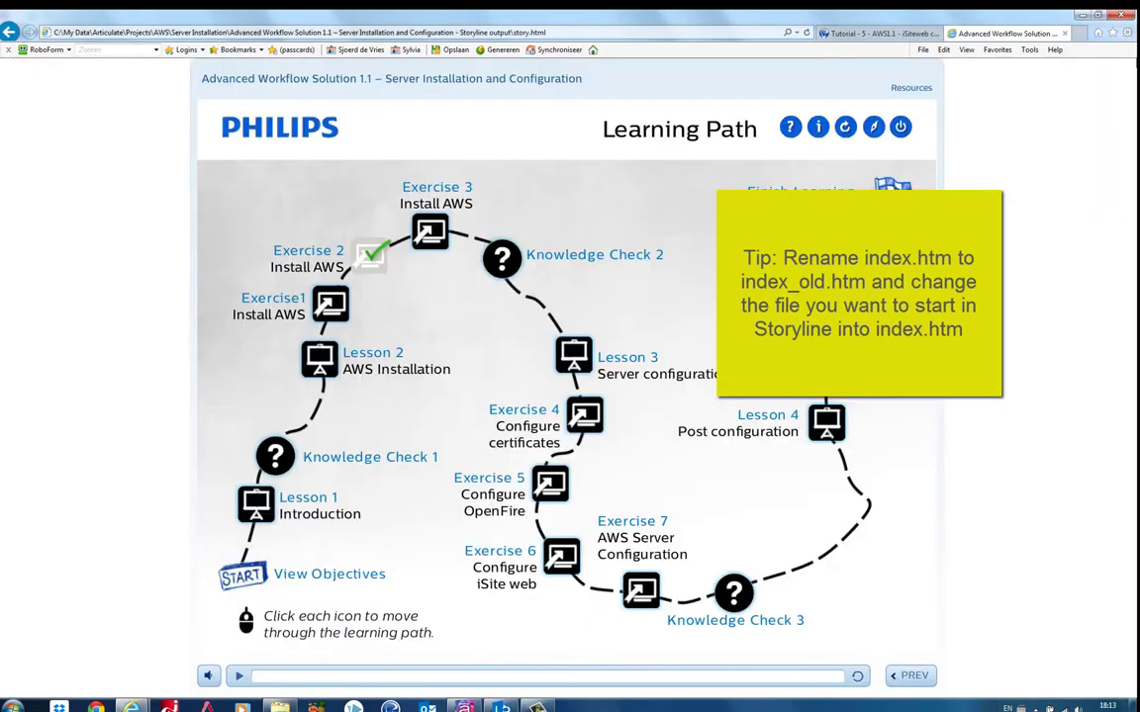
{"action": "key", "text": "alt+Tab"}
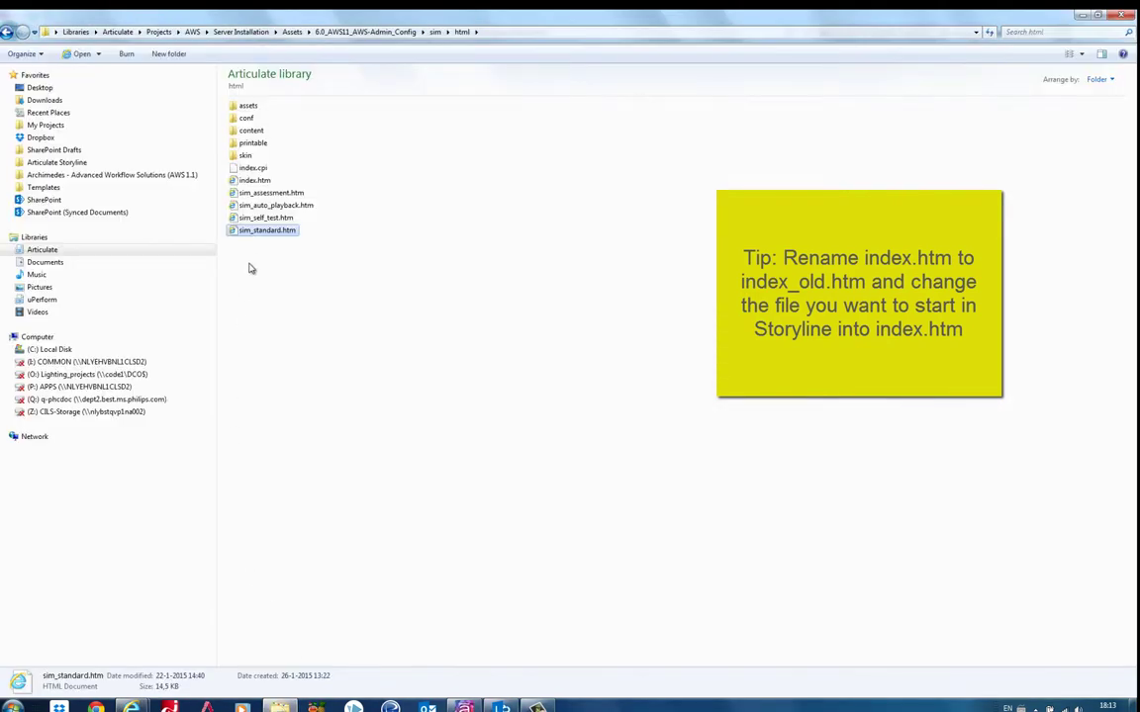
{"action": "left_click", "coordinate": [254, 181]}
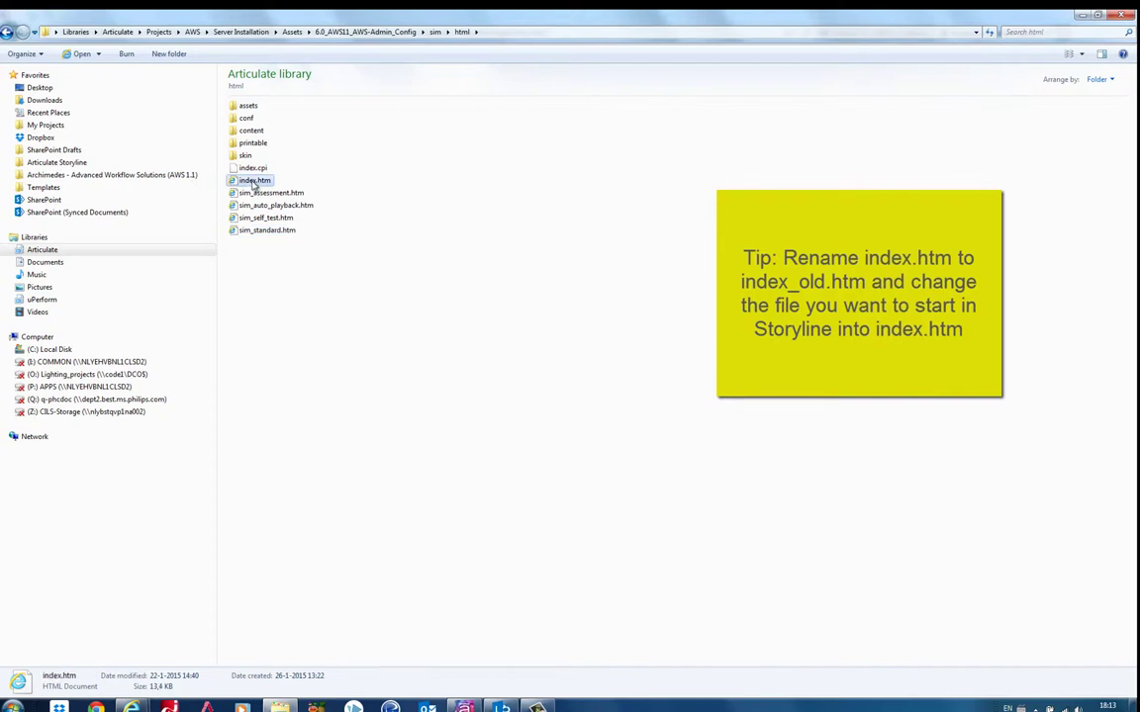
{"action": "left_click", "coordinate": [264, 233]}
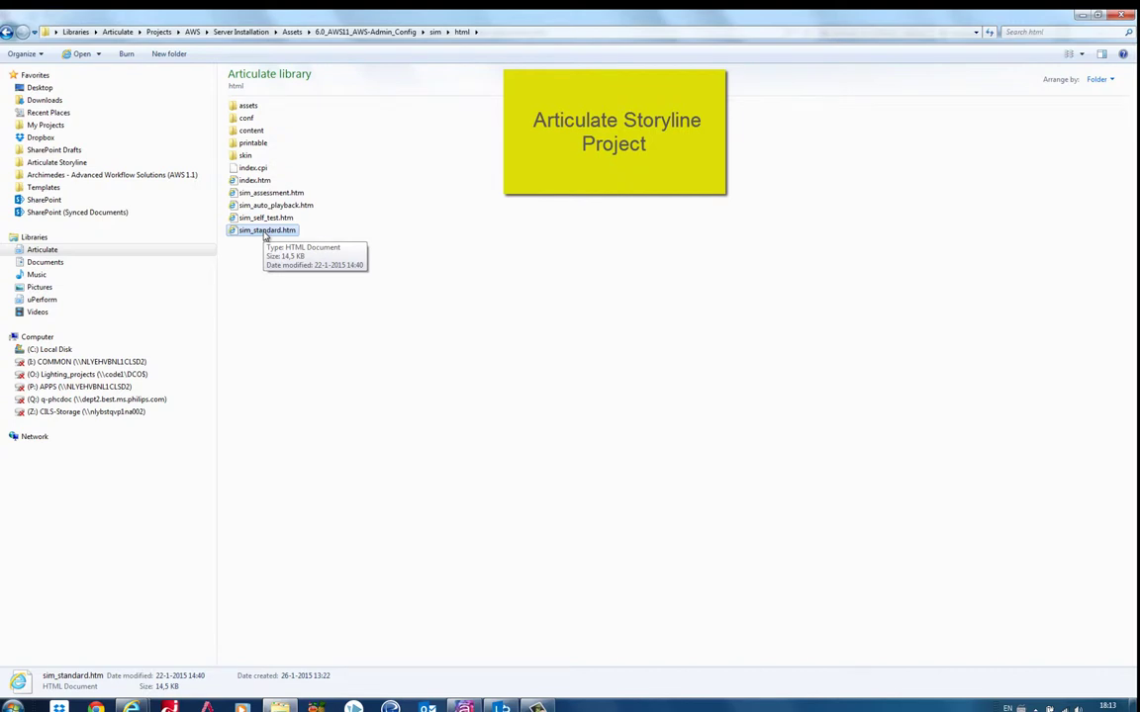
- Close Explorer and open slide 17.1 'Lesson 3 – Exercise 5' from Storyline's Story View
{"action": "left_click", "coordinate": [1128, 17]}
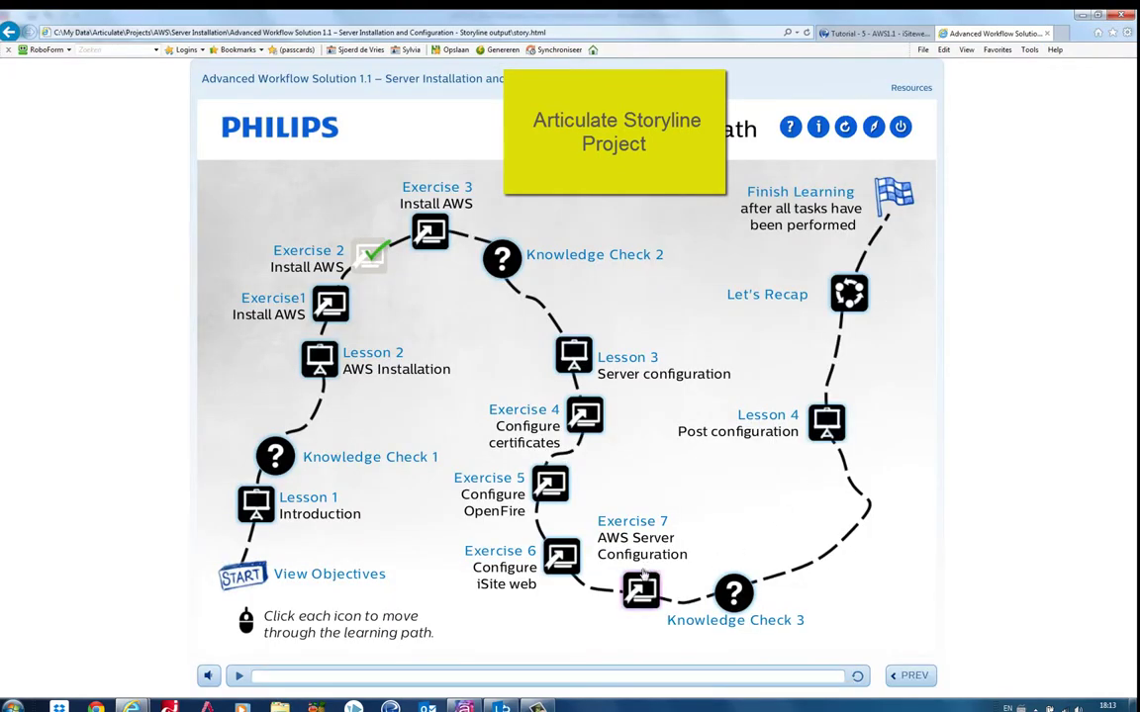
{"action": "left_click", "coordinate": [1121, 14]}
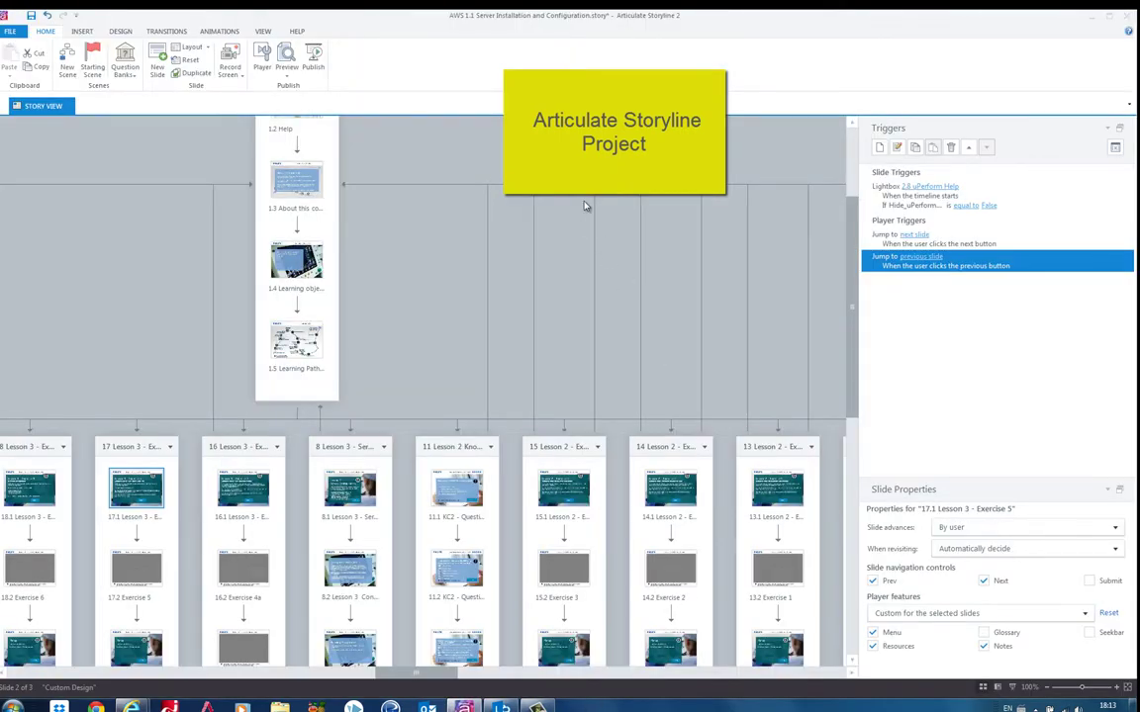
{"action": "scroll", "coordinate": [554, 250], "scroll_direction": "down", "scroll_amount": 3}
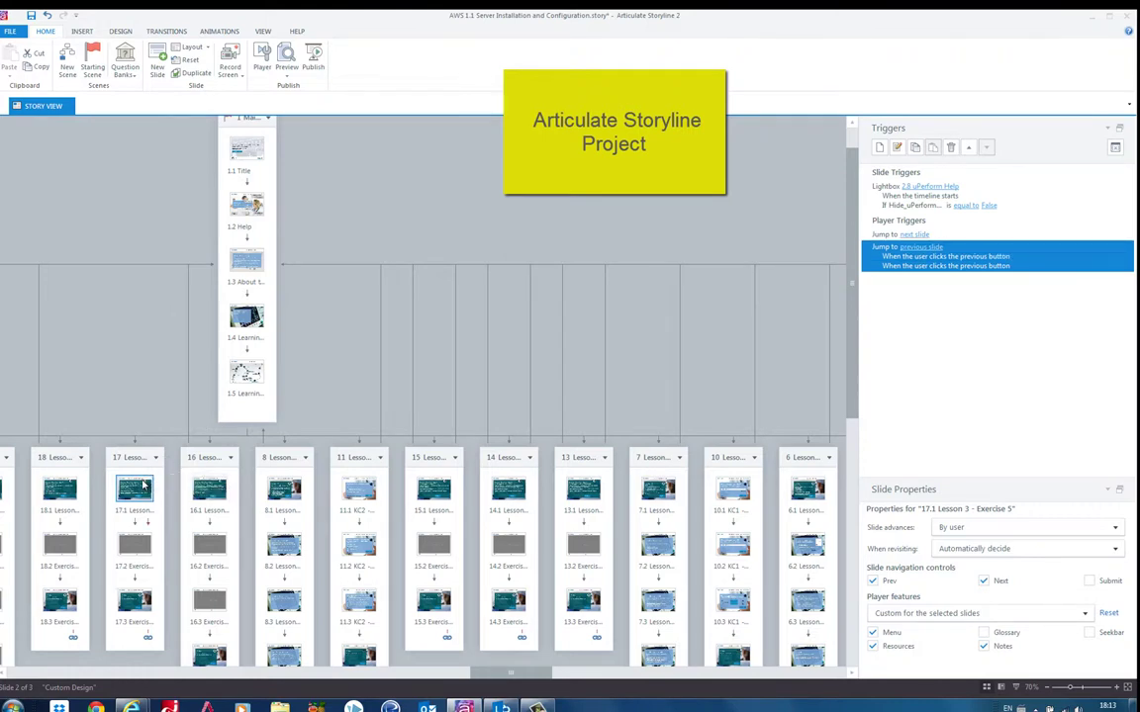
{"action": "double_click", "coordinate": [143, 485]}
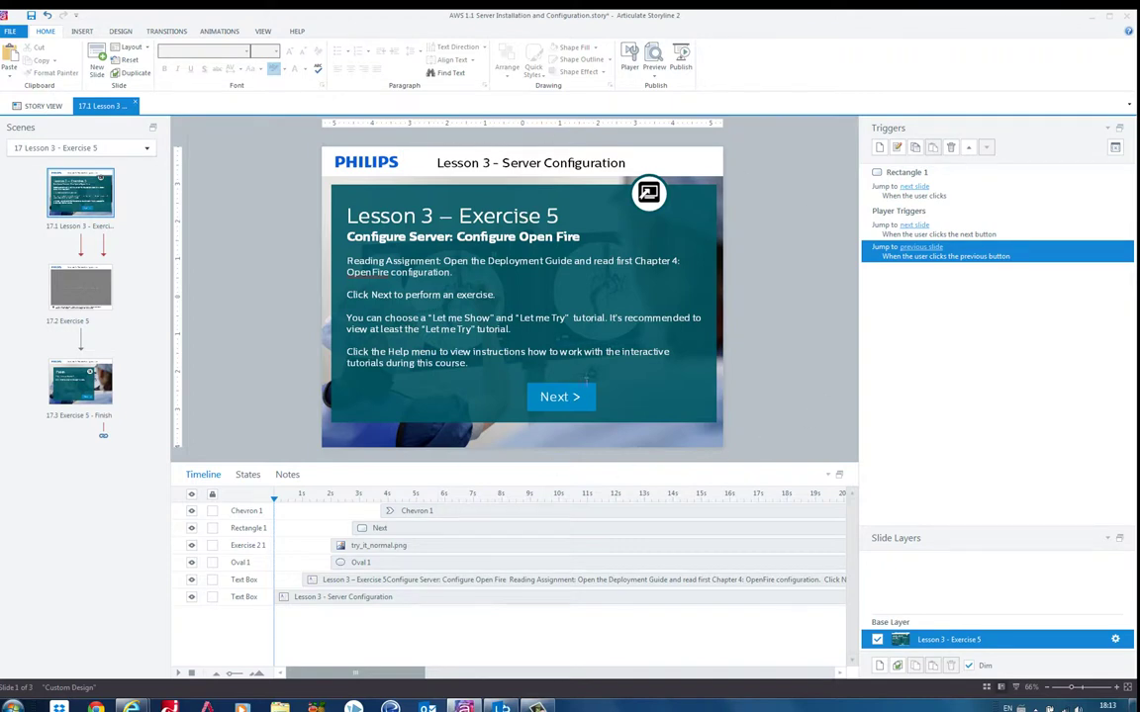
- Open Exercise 5 slide 17.2 and select its web object that points to the simulation's index.htm
{"action": "left_click", "coordinate": [81, 287]}
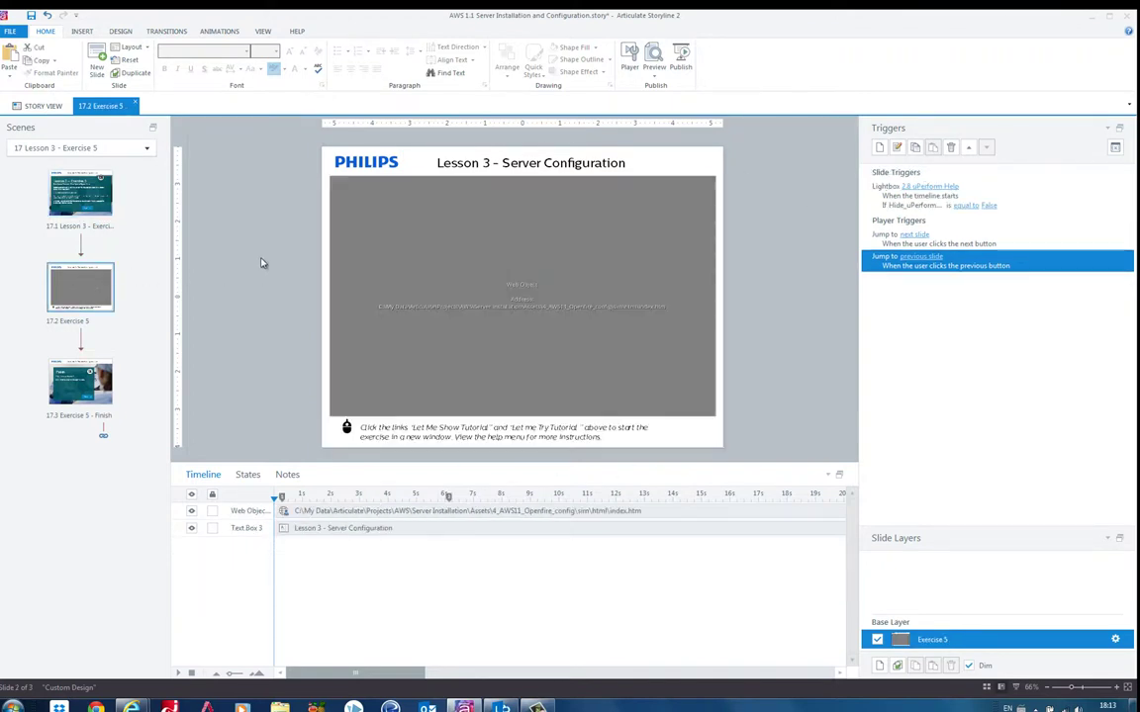
{"action": "left_click", "coordinate": [389, 398]}
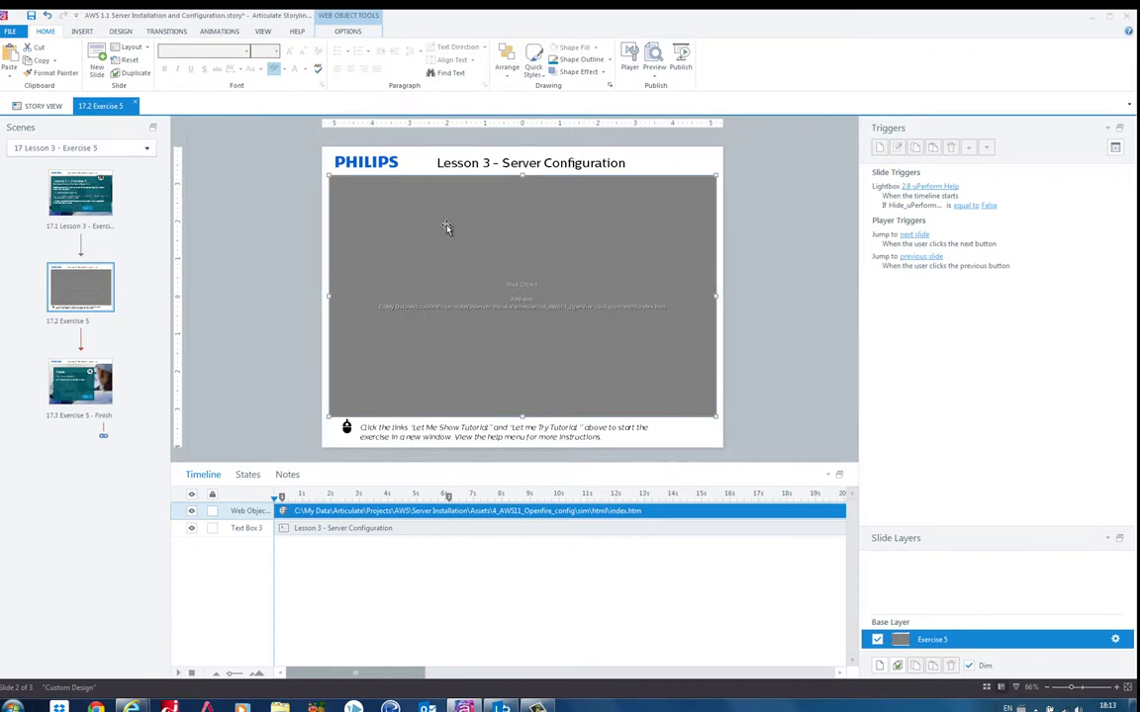
{"action": "left_click", "coordinate": [83, 31]}
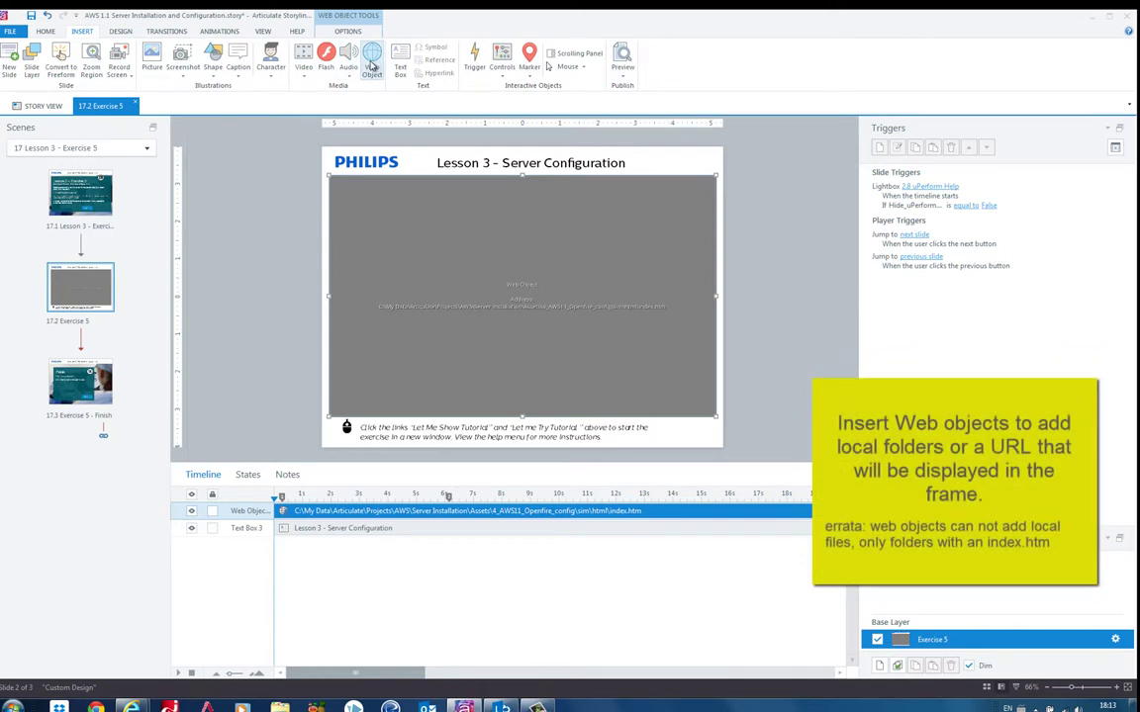
- Edit the web object and browse to the 4_AWS11_Openfire_config\sim\html folder for its address
{"action": "right_click", "coordinate": [399, 229]}
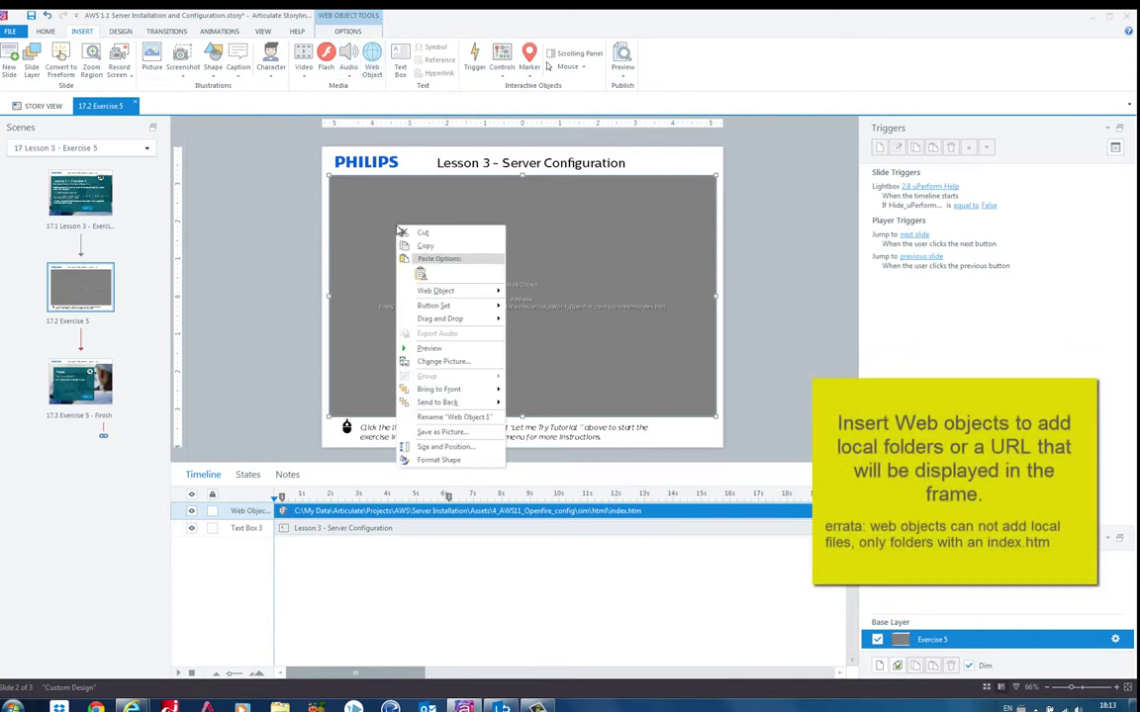
{"action": "mouse_move", "coordinate": [465, 291]}
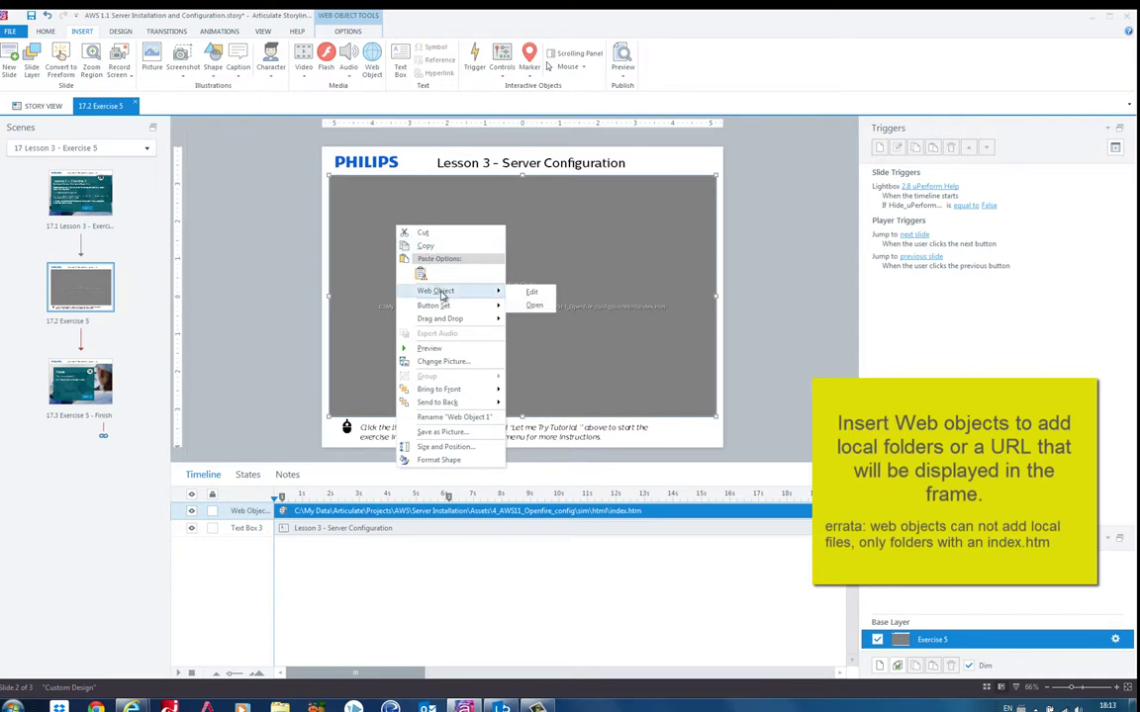
{"action": "left_click", "coordinate": [532, 293]}
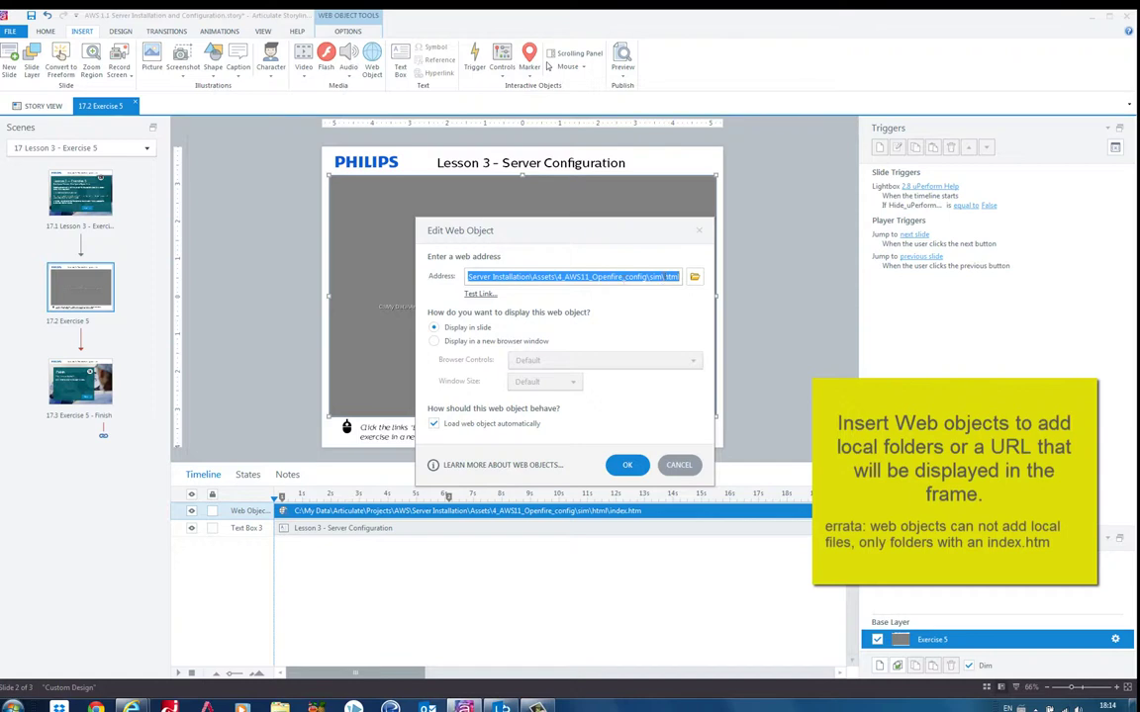
{"action": "double_click", "coordinate": [671, 276]}
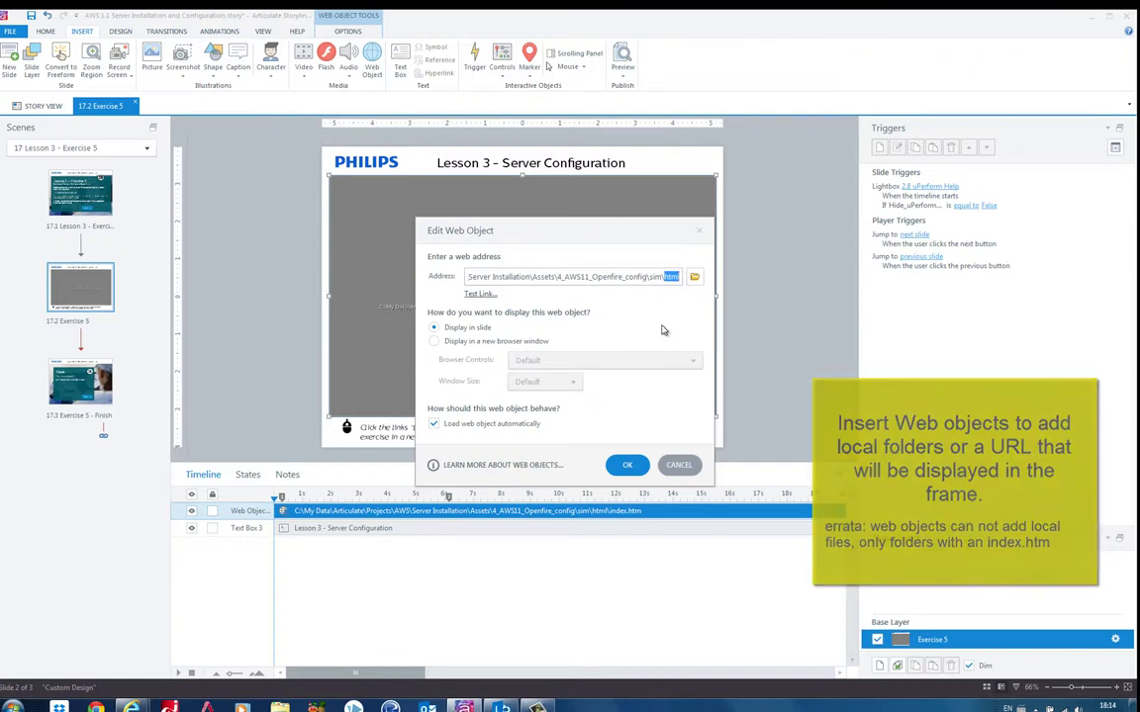
{"action": "left_click", "coordinate": [695, 277]}
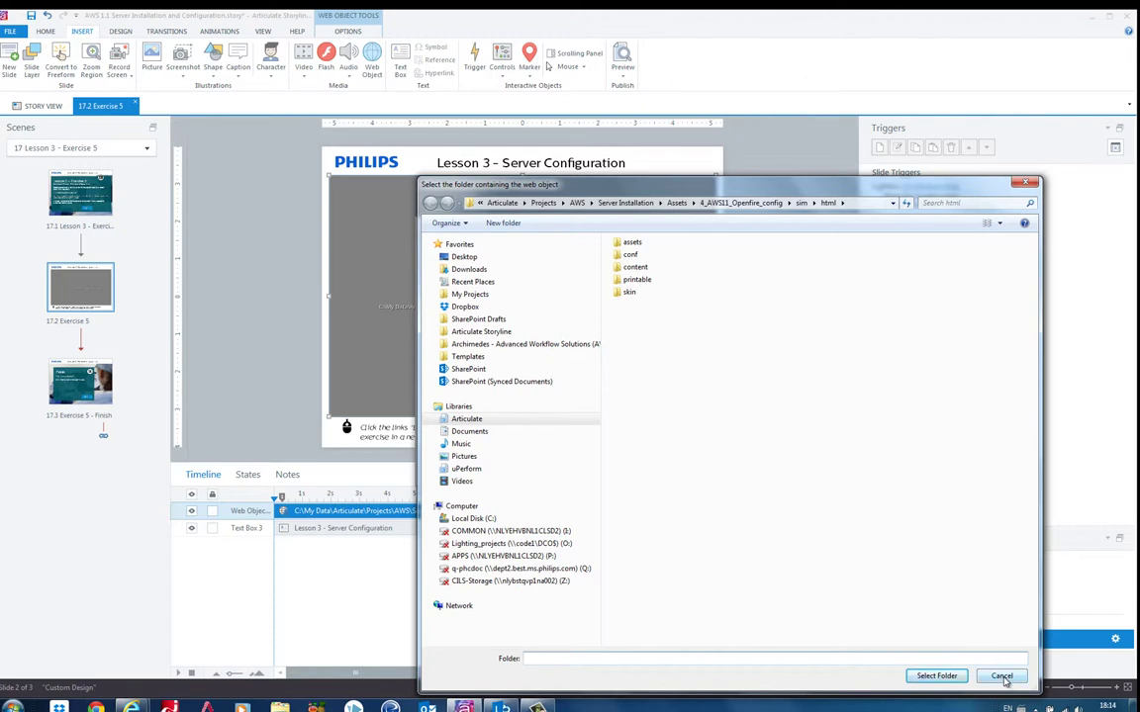
- Keep the 4_AWS11_Openfire_config\sim\html folder as the web object's address
{"action": "left_click", "coordinate": [936, 675]}
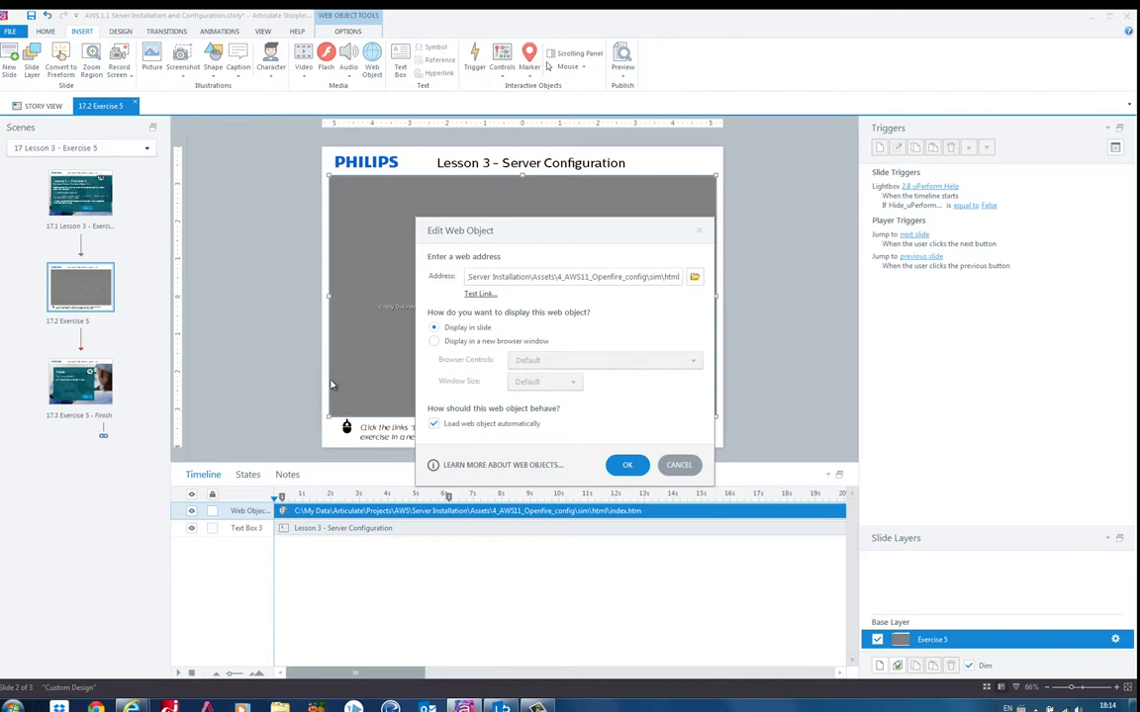
{"action": "left_click", "coordinate": [435, 341]}
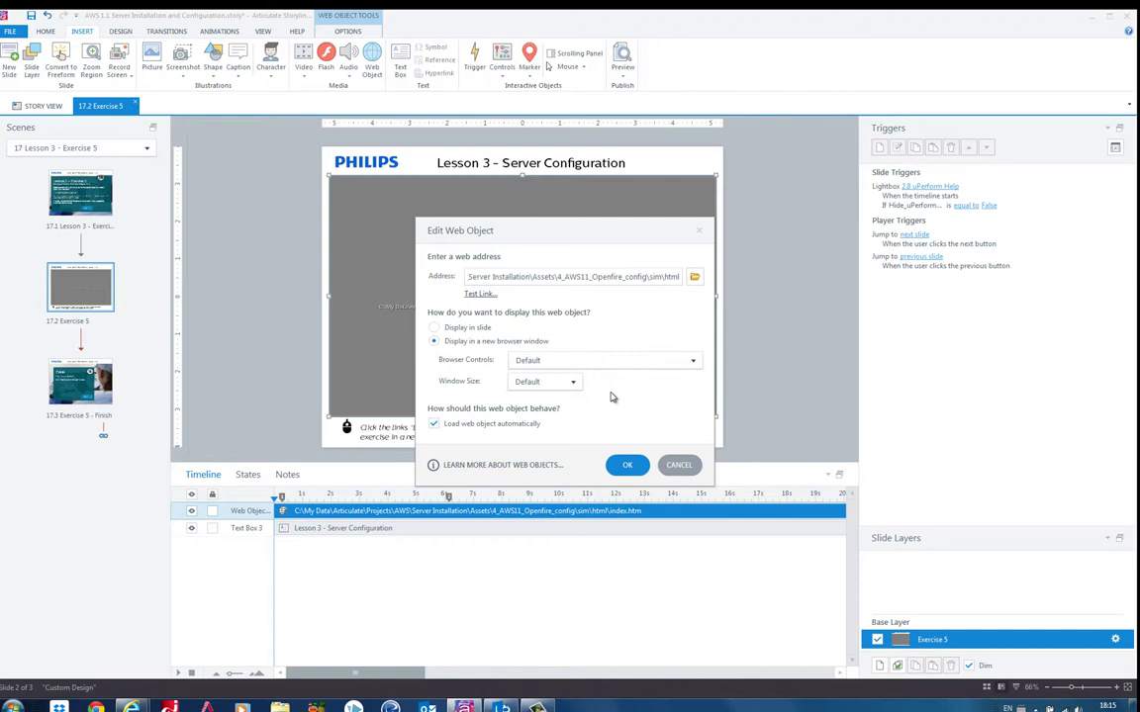
{"action": "left_click", "coordinate": [691, 361]}
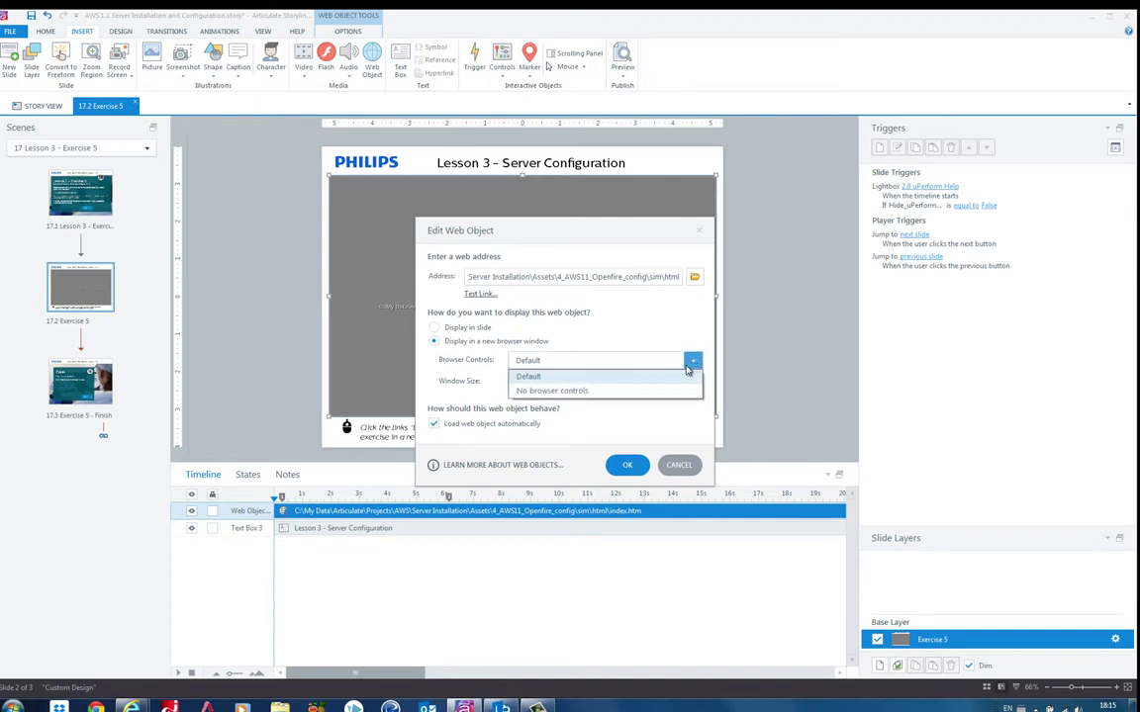
{"action": "left_click", "coordinate": [655, 390]}
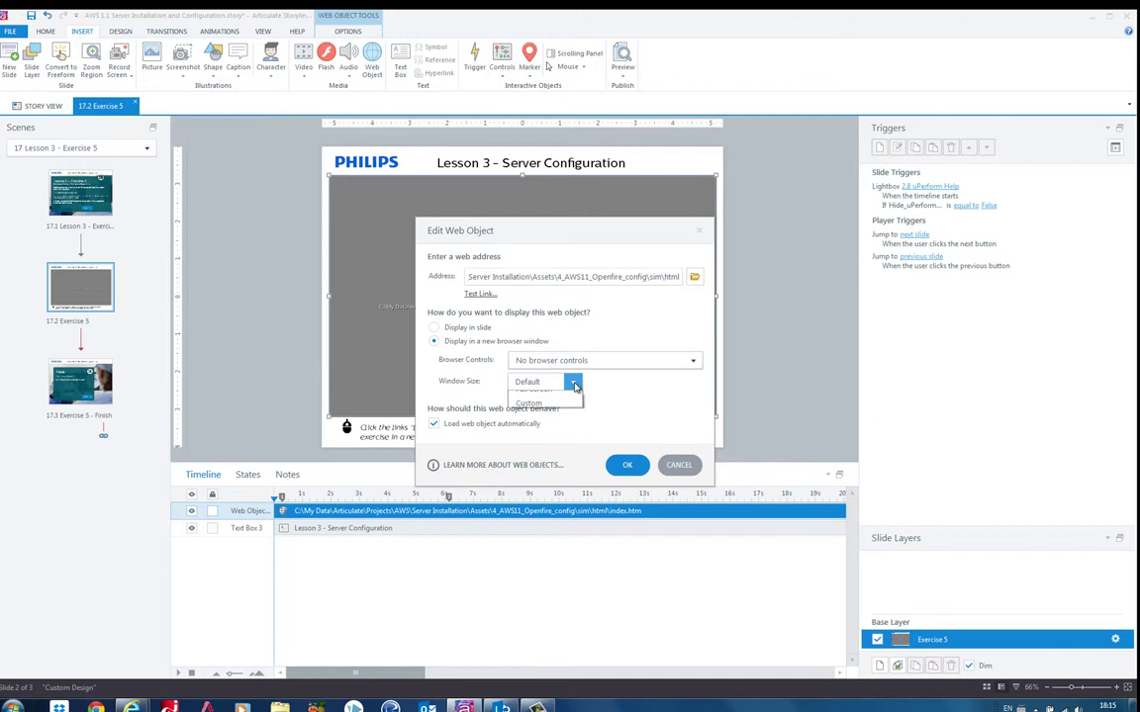
{"action": "left_click", "coordinate": [528, 424]}
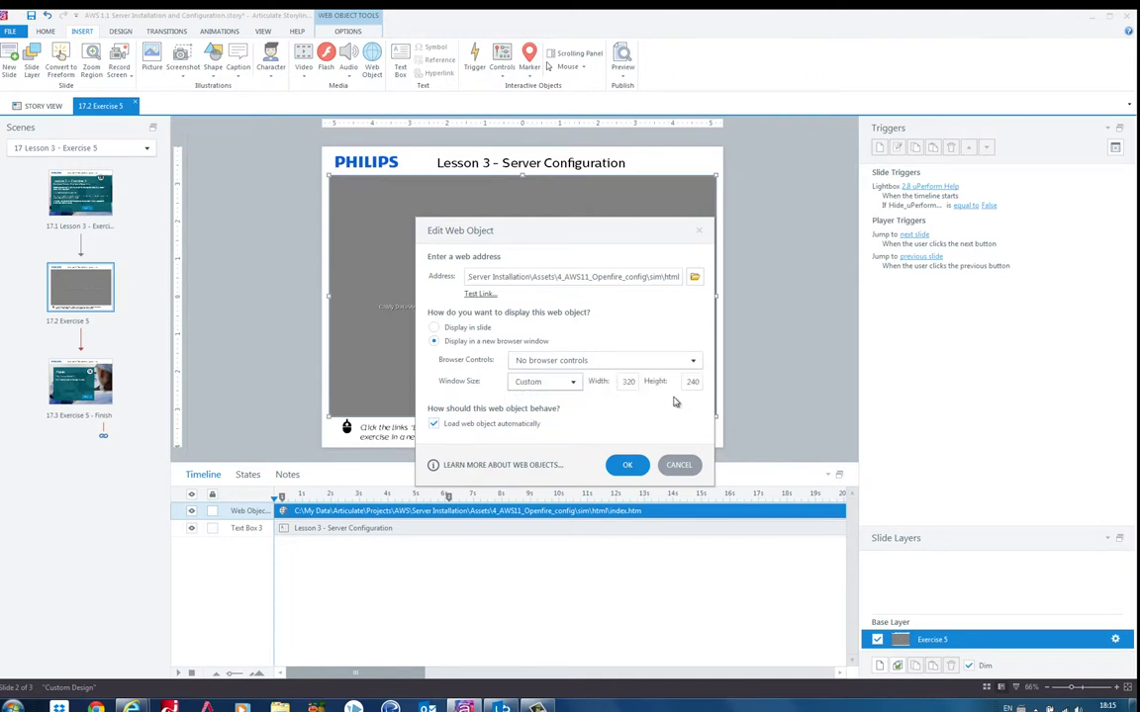
{"action": "double_click", "coordinate": [627, 380]}
{"action": "type", "text": "1024"}
{"action": "double_click", "coordinate": [684, 381]}
{"action": "type", "text": "768"}
{"action": "left_click", "coordinate": [433, 327]}
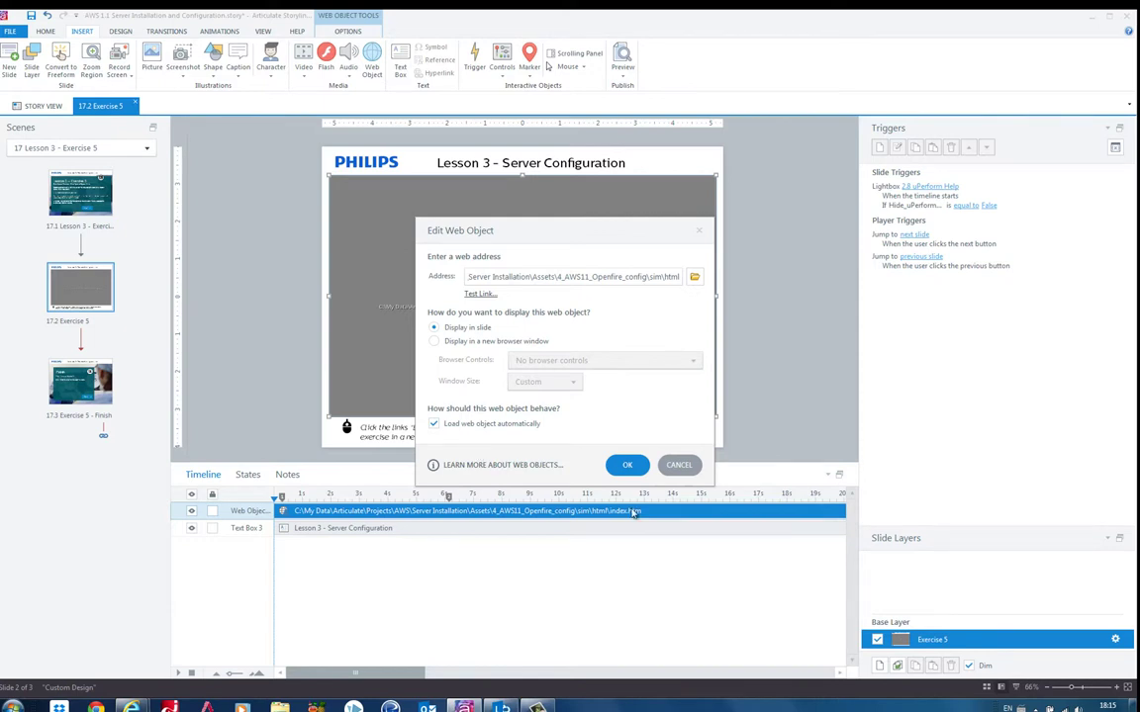
{"action": "left_click", "coordinate": [681, 465]}
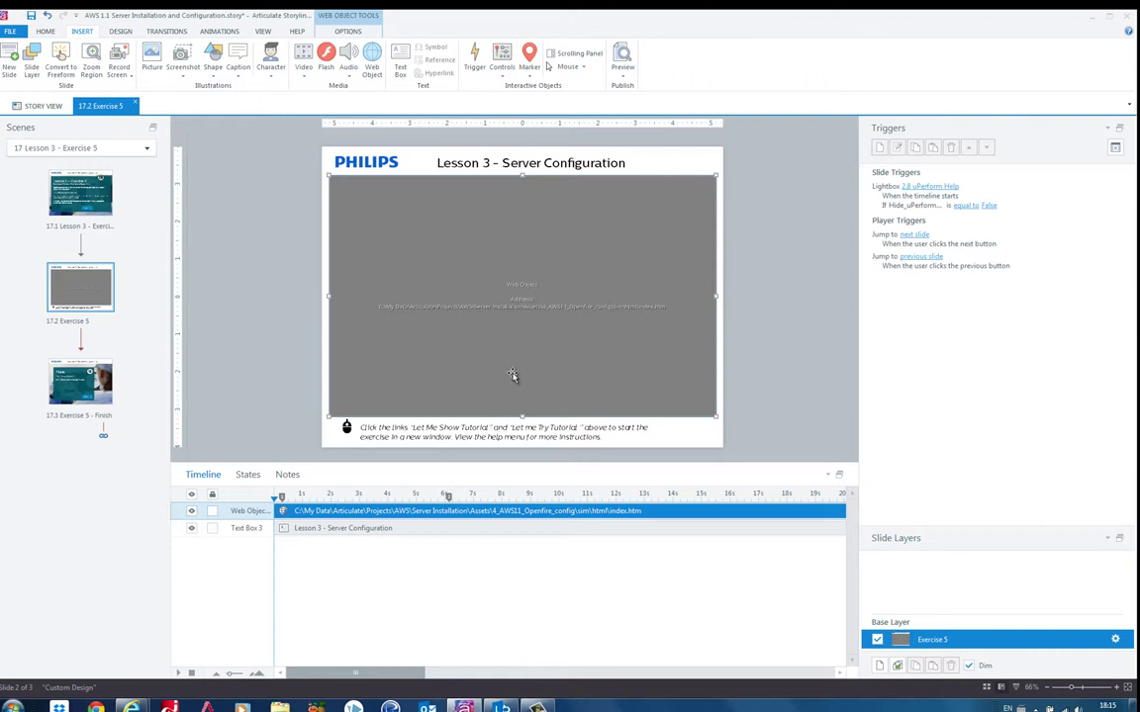
- Check the Lightbox 2.8 uPerform Help trigger's target slides and open it in the Trigger Wizard
{"action": "left_click", "coordinate": [880, 196]}
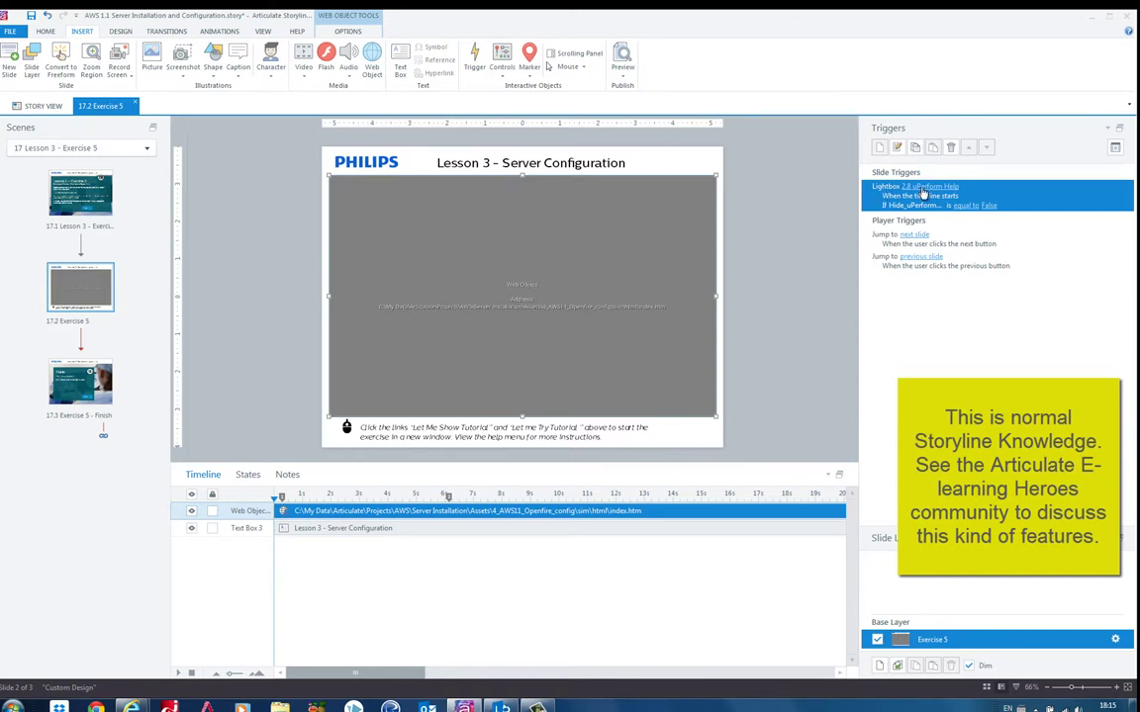
{"action": "left_click", "coordinate": [920, 187]}
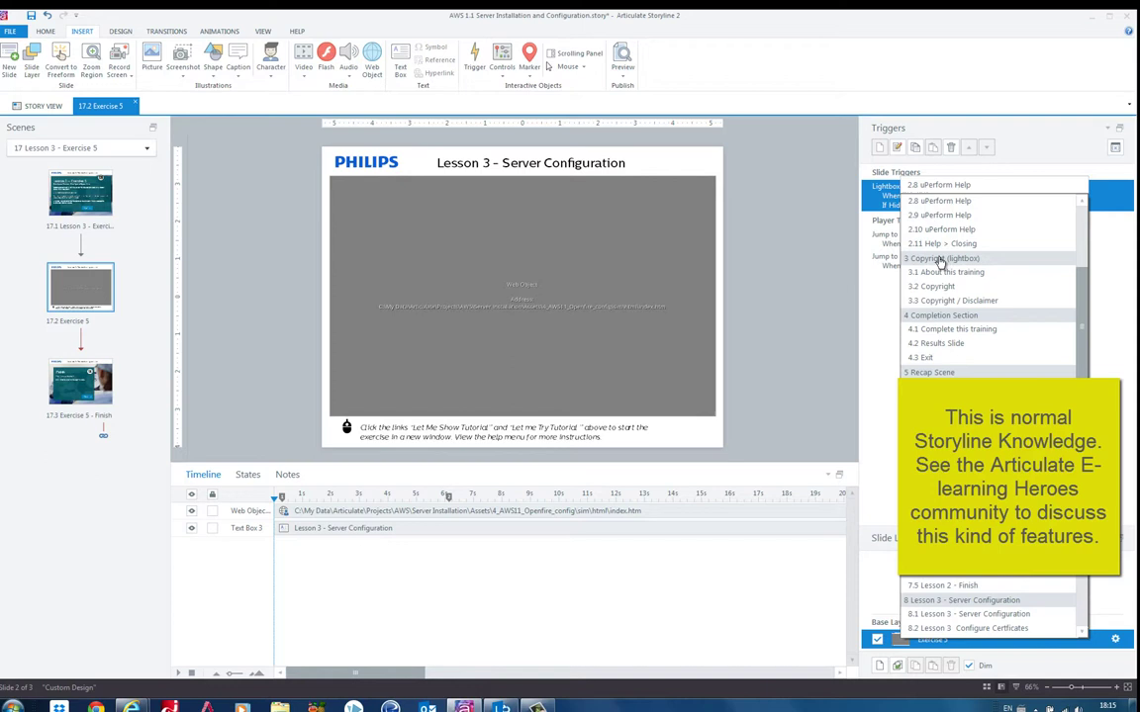
{"action": "left_click", "coordinate": [840, 199]}
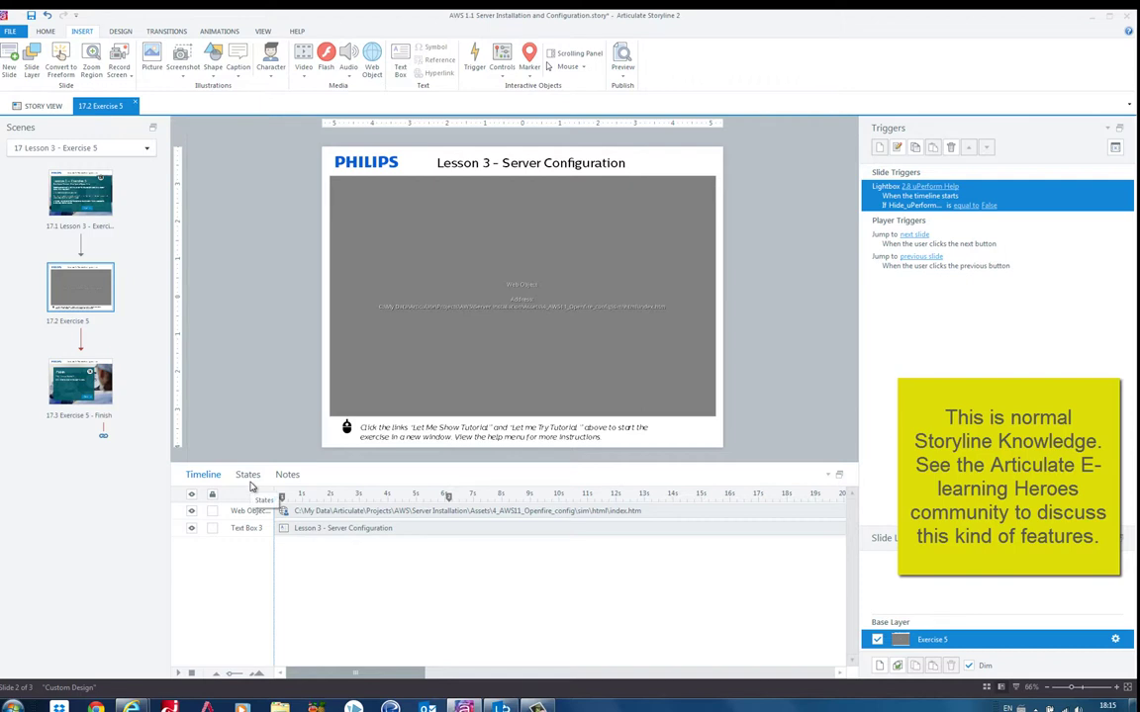
{"action": "double_click", "coordinate": [901, 203]}
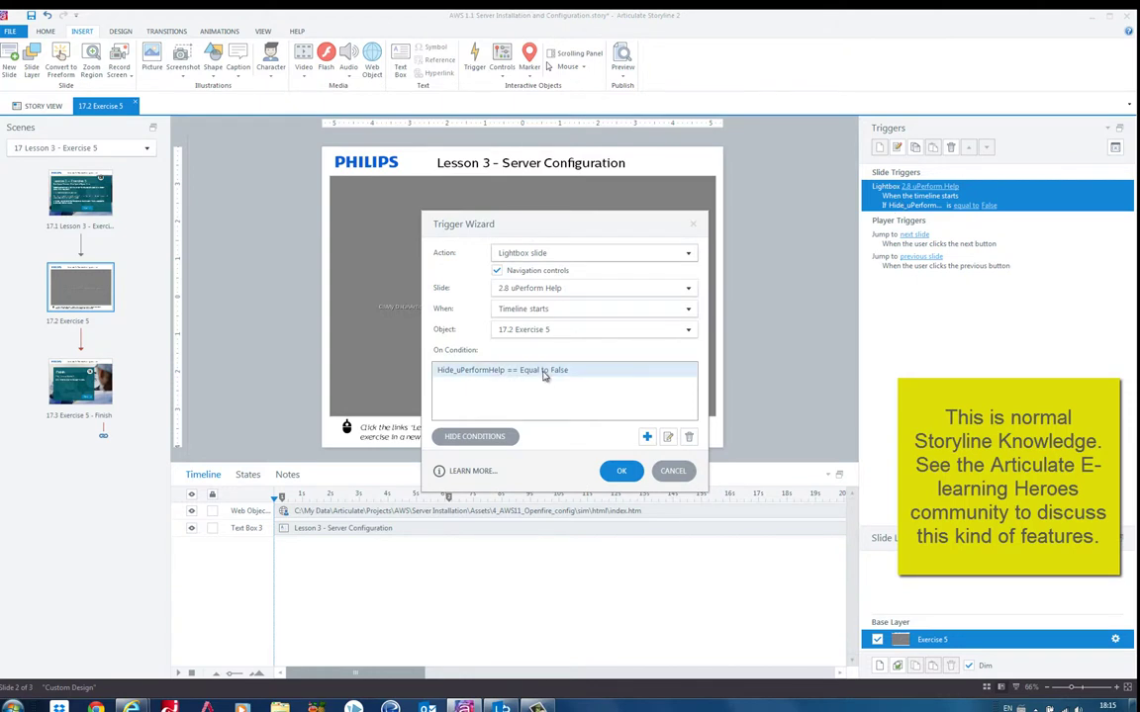
- Review the Hide_uPerformHelp condition, cancel both dialogs unchanged, and open slide 17.3 Exercise 5 – Finish
{"action": "double_click", "coordinate": [463, 371]}
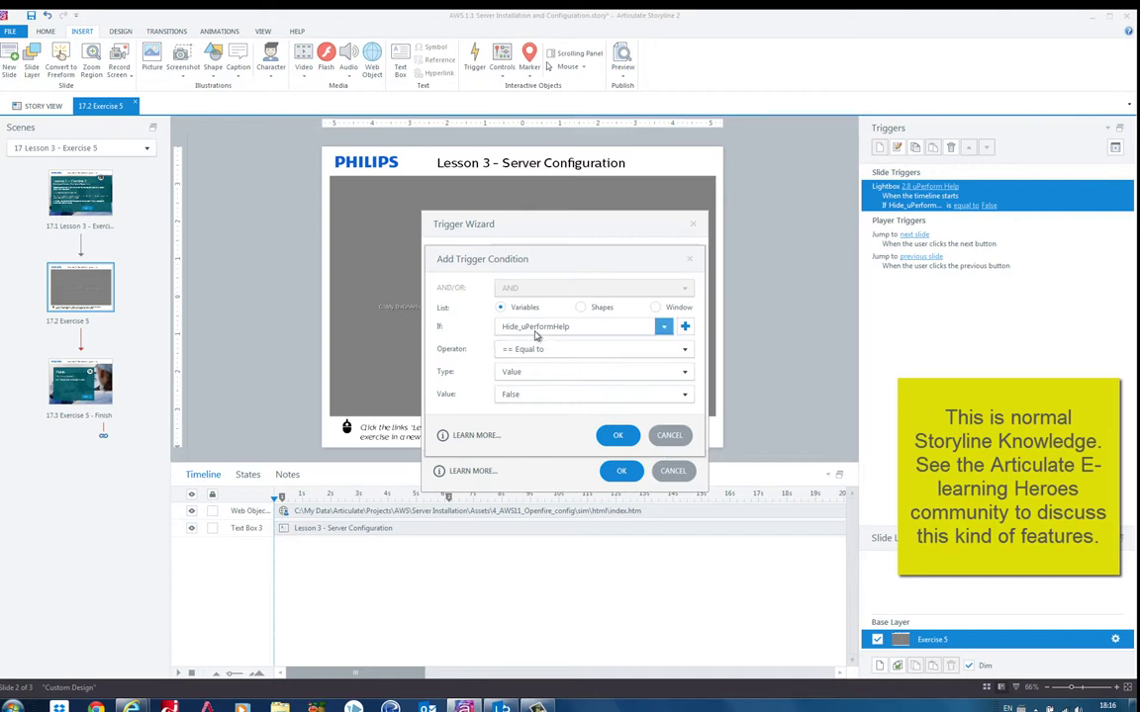
{"action": "left_click", "coordinate": [670, 436]}
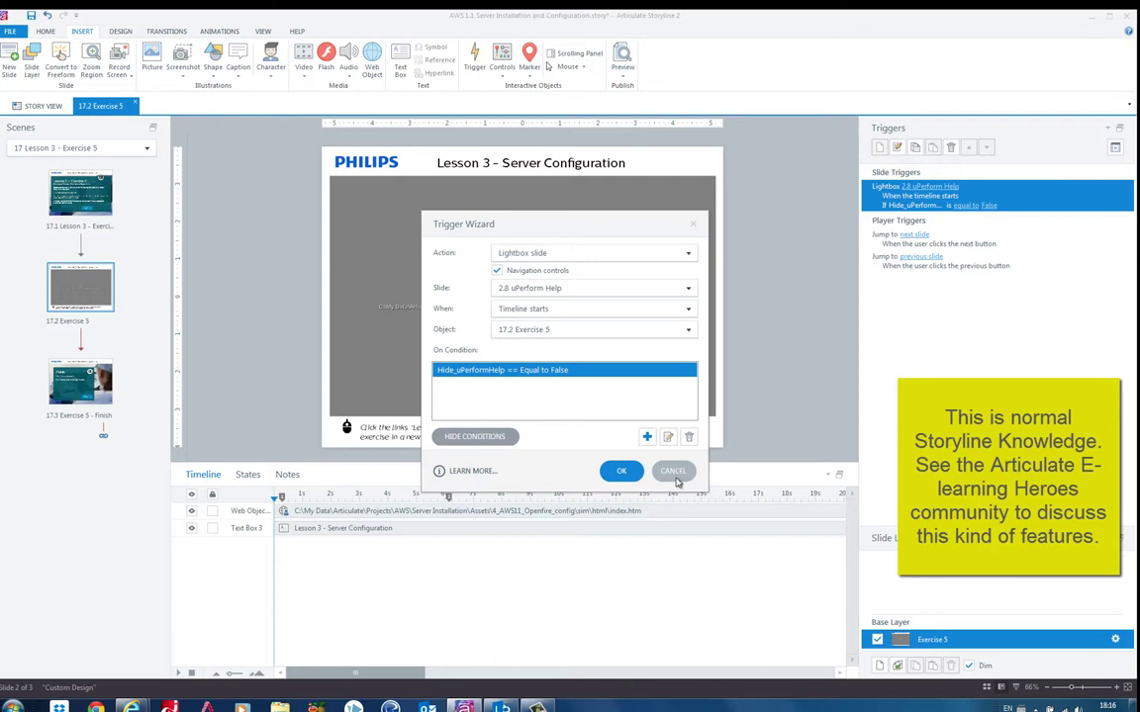
{"action": "left_click", "coordinate": [674, 471]}
{"action": "left_click", "coordinate": [99, 392]}
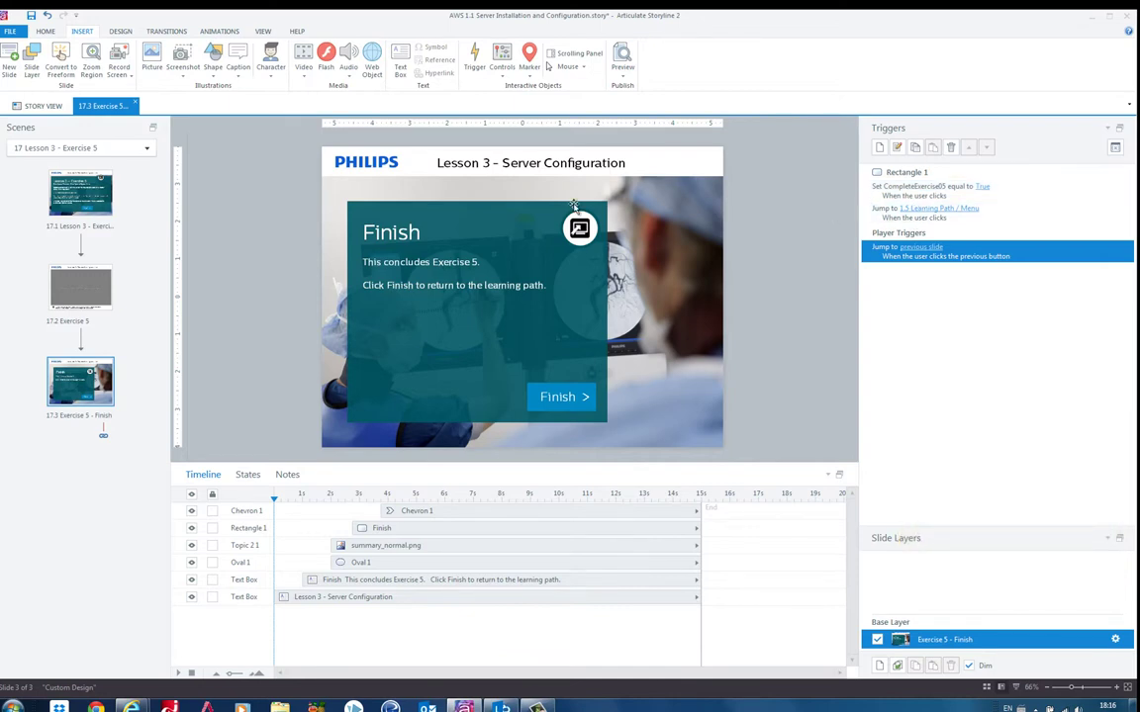
- Switch to Windows Explorer's Libraries view
{"action": "left_click", "coordinate": [280, 707]}
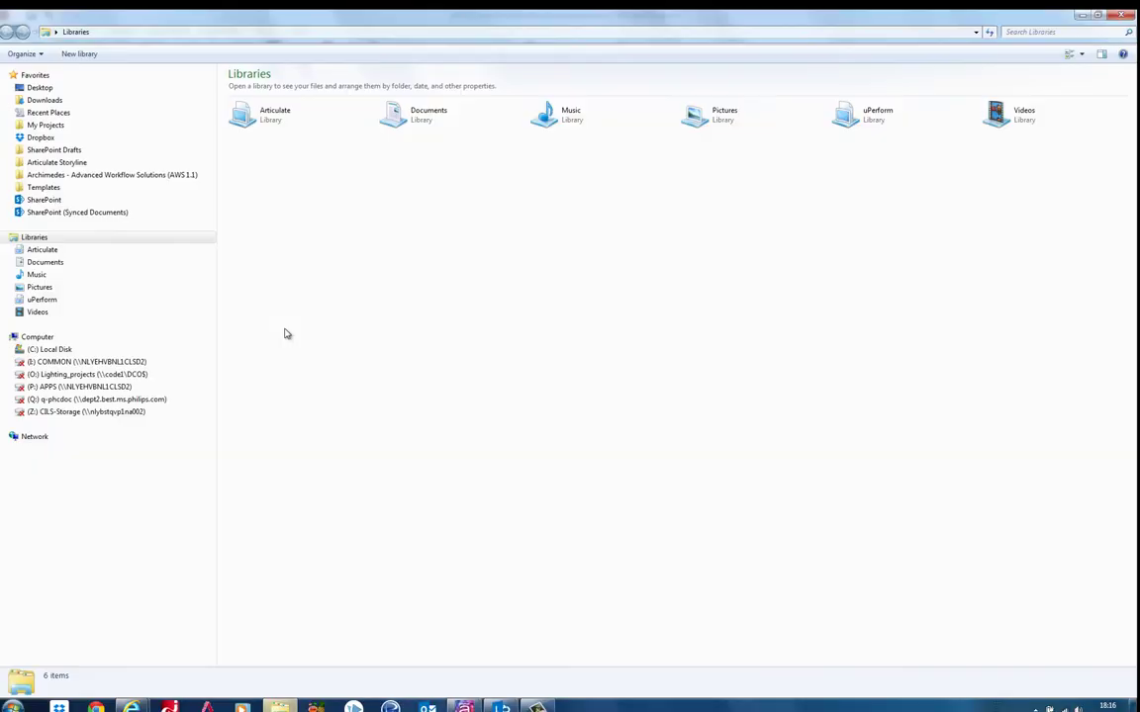
- Navigate Articulate > Projects > AWS > Server Installation, select the Storyline output folder, and return to Storyline
{"action": "double_click", "coordinate": [253, 123]}
{"action": "double_click", "coordinate": [247, 136]}
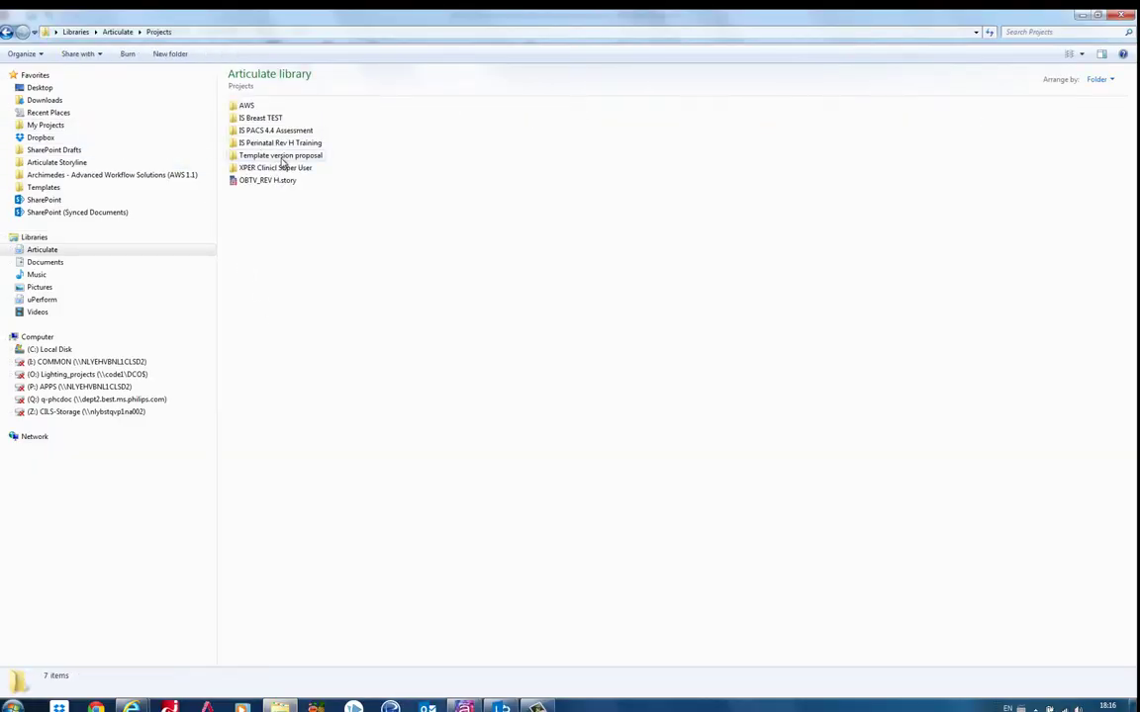
{"action": "double_click", "coordinate": [246, 106]}
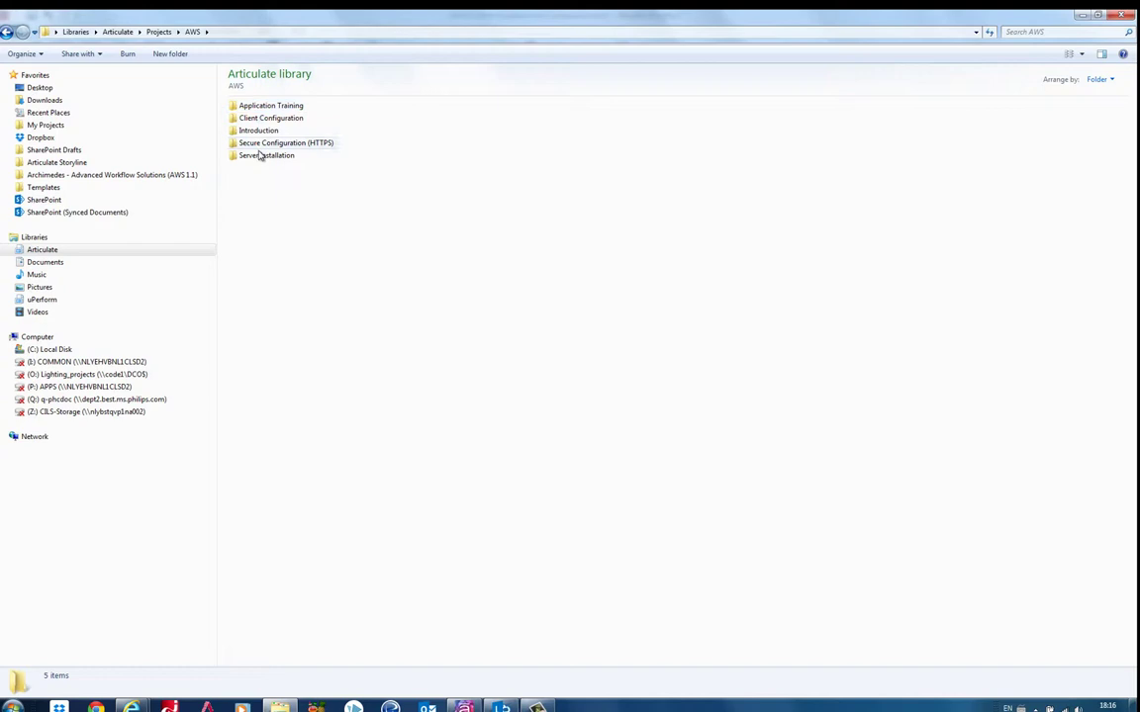
{"action": "double_click", "coordinate": [262, 156]}
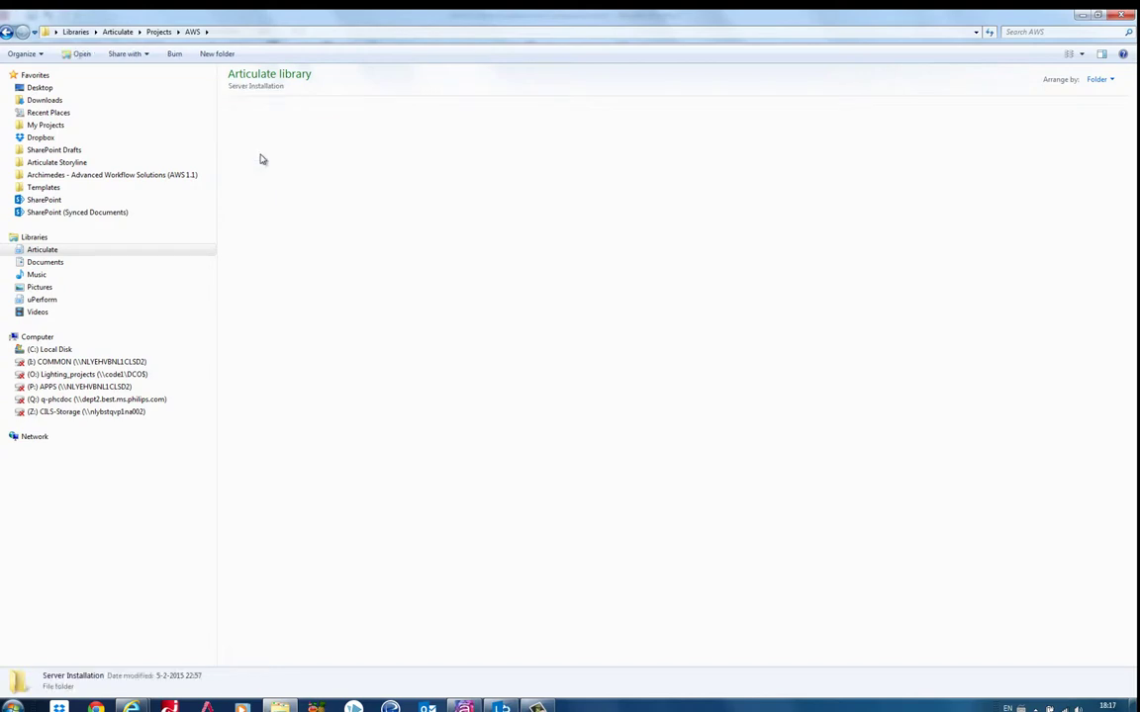
{"action": "left_click", "coordinate": [269, 106]}
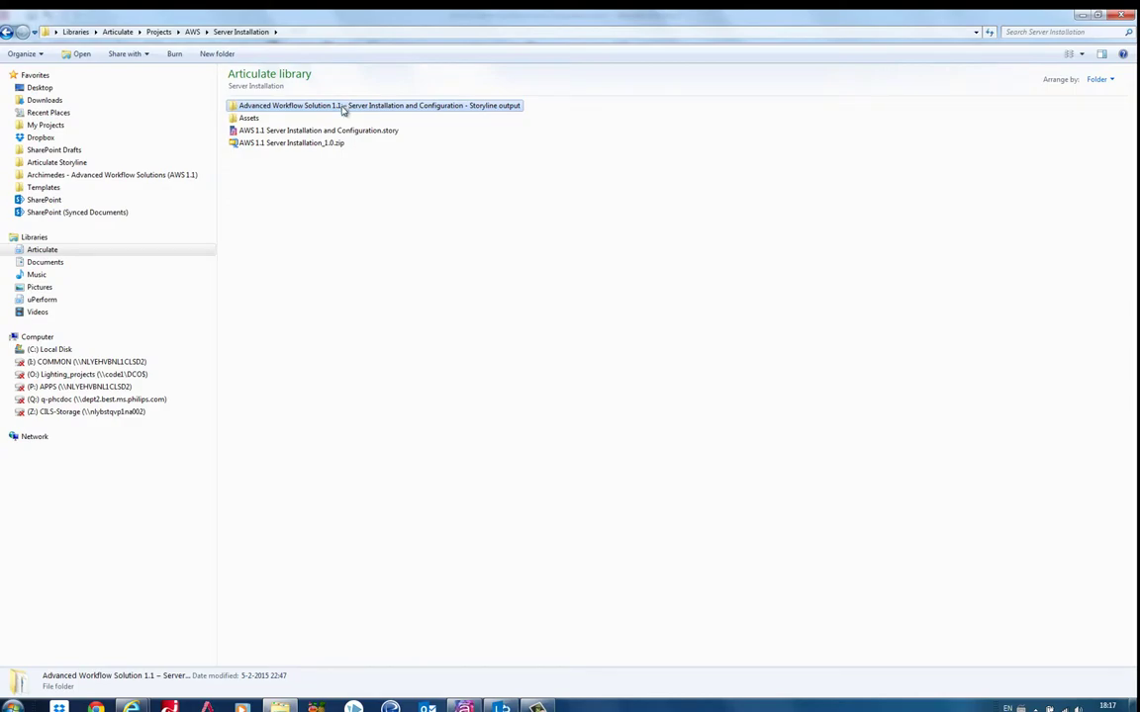
{"action": "key", "text": "alt+Tab"}
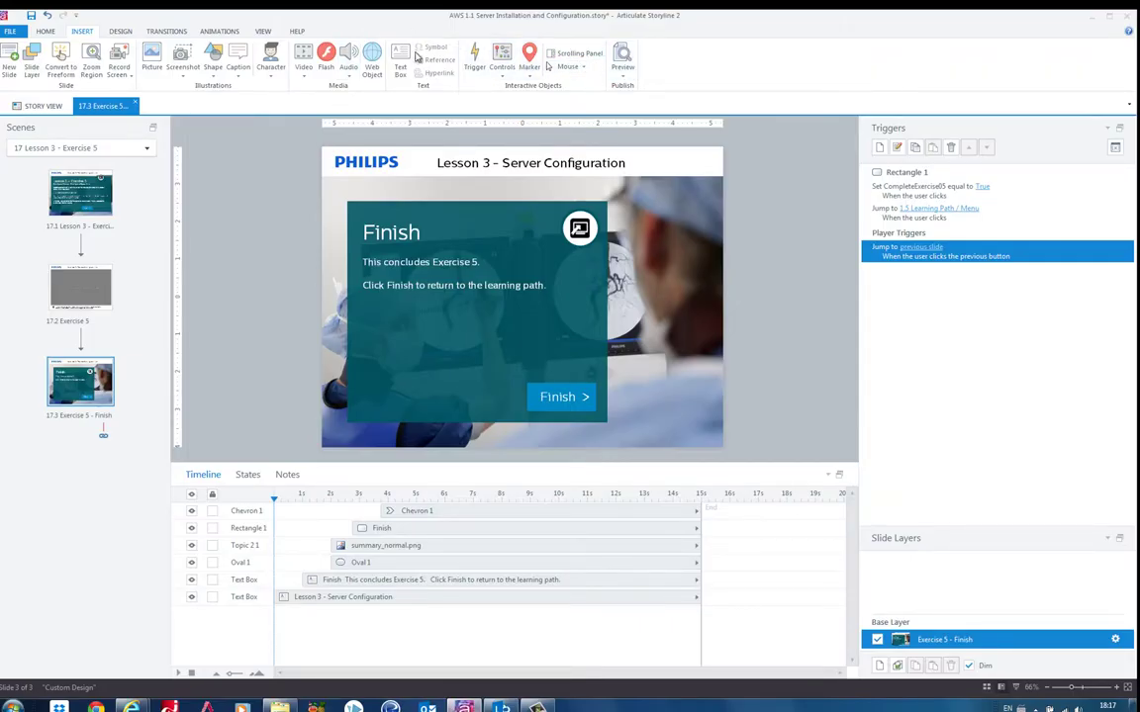
- Open and cancel the Publish dialog, then close Storyline choosing Don't Save
{"action": "scroll", "coordinate": [336, 59], "scroll_direction": "up", "scroll_amount": 1}
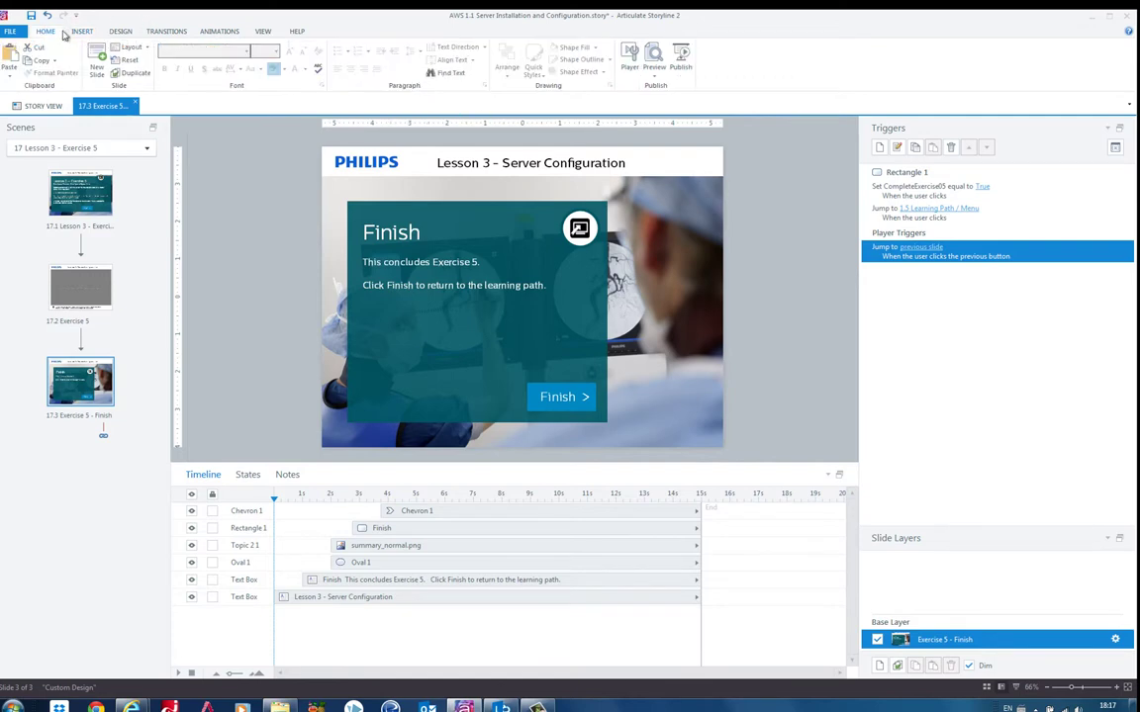
{"action": "left_click", "coordinate": [681, 65]}
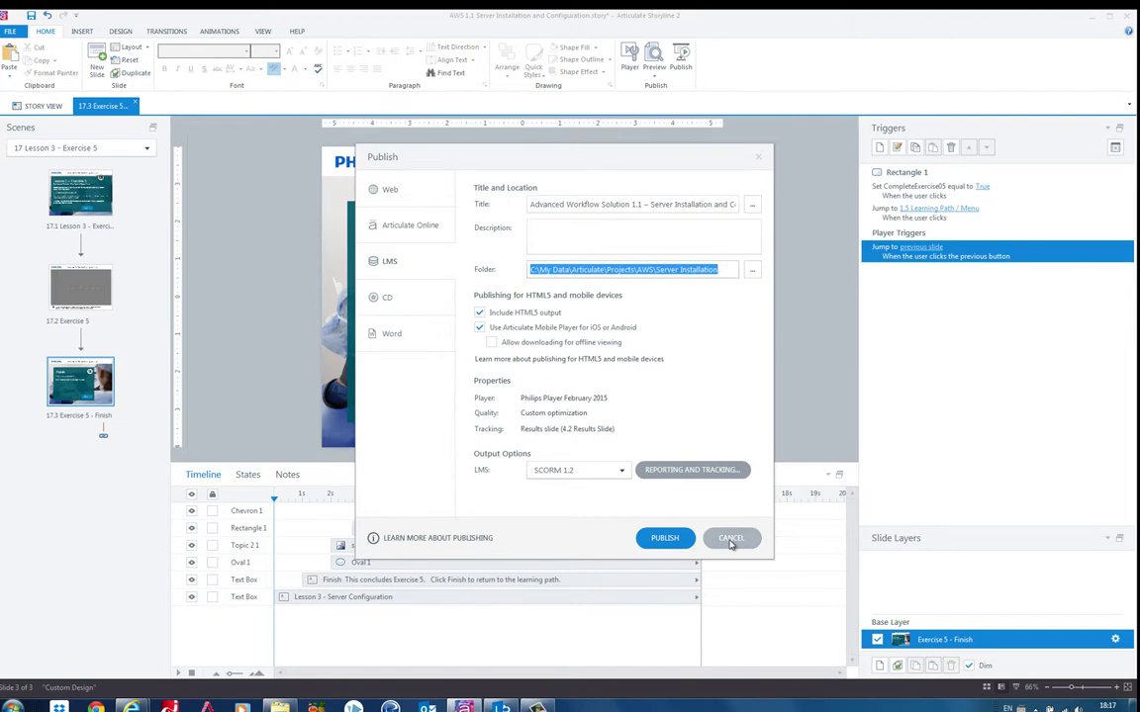
{"action": "left_click", "coordinate": [730, 540]}
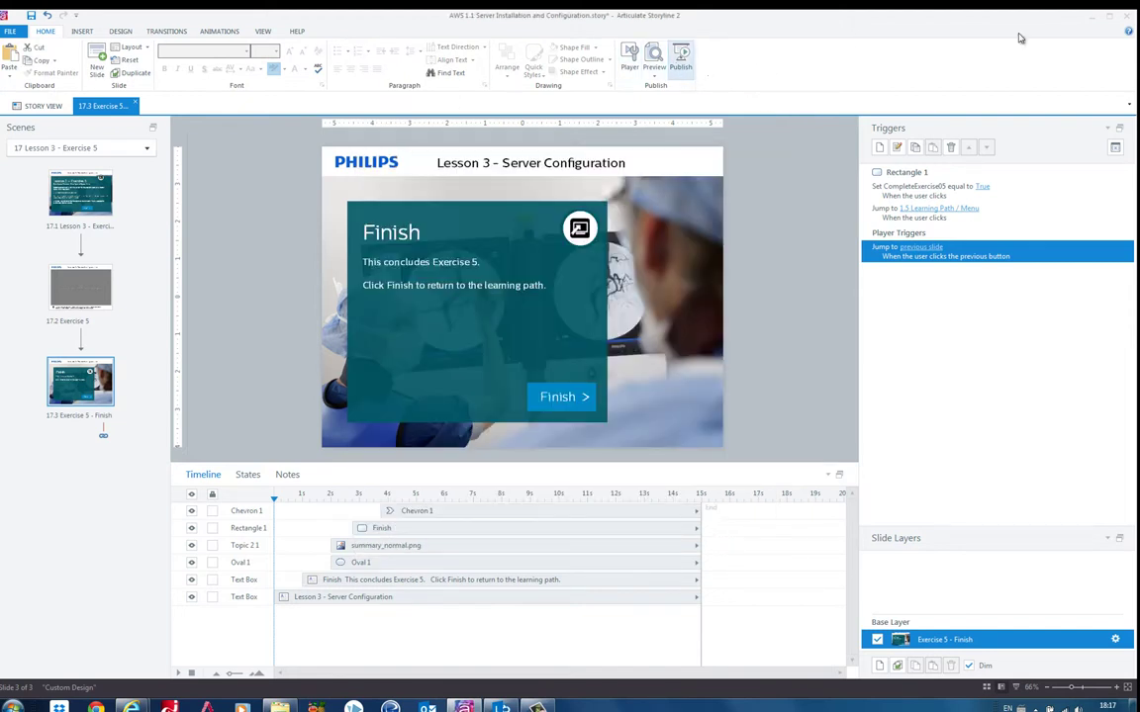
{"action": "left_click", "coordinate": [1126, 19]}
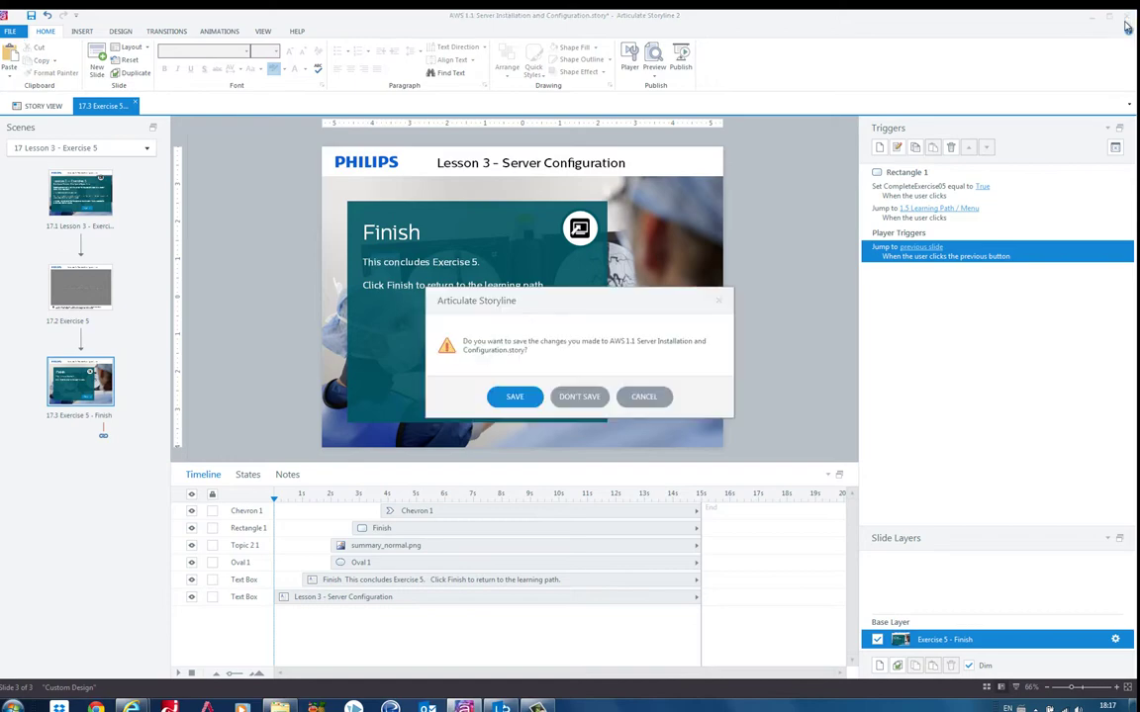
{"action": "left_click", "coordinate": [581, 397]}
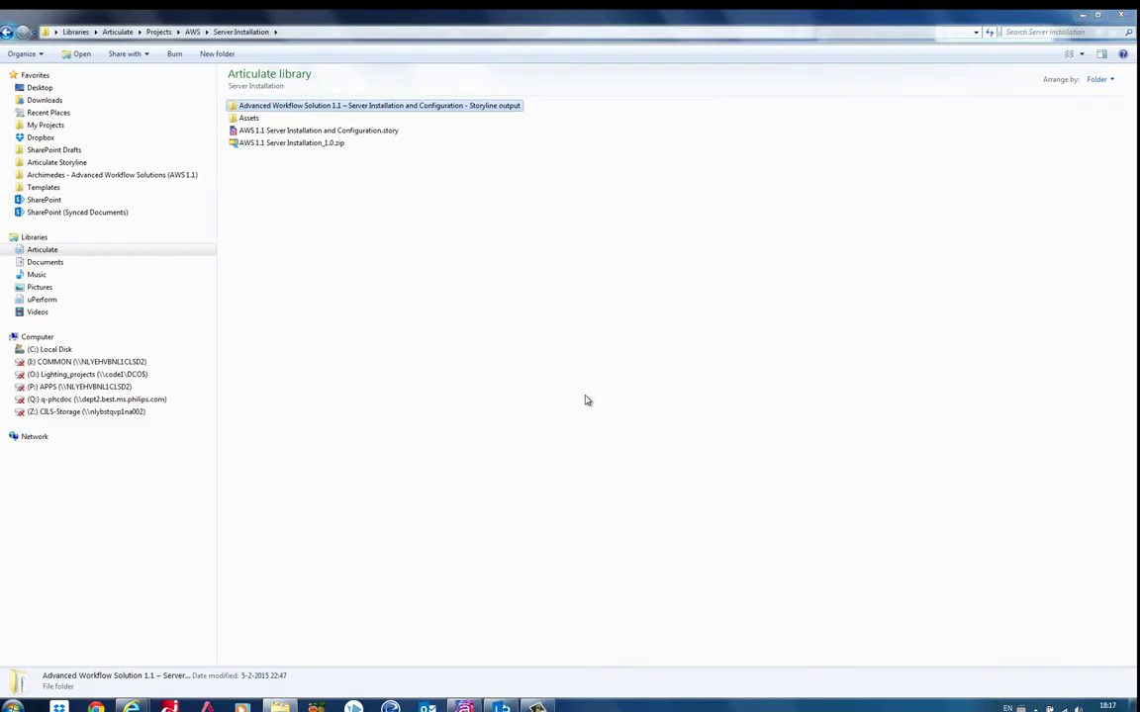
{"action": "double_click", "coordinate": [288, 106]}
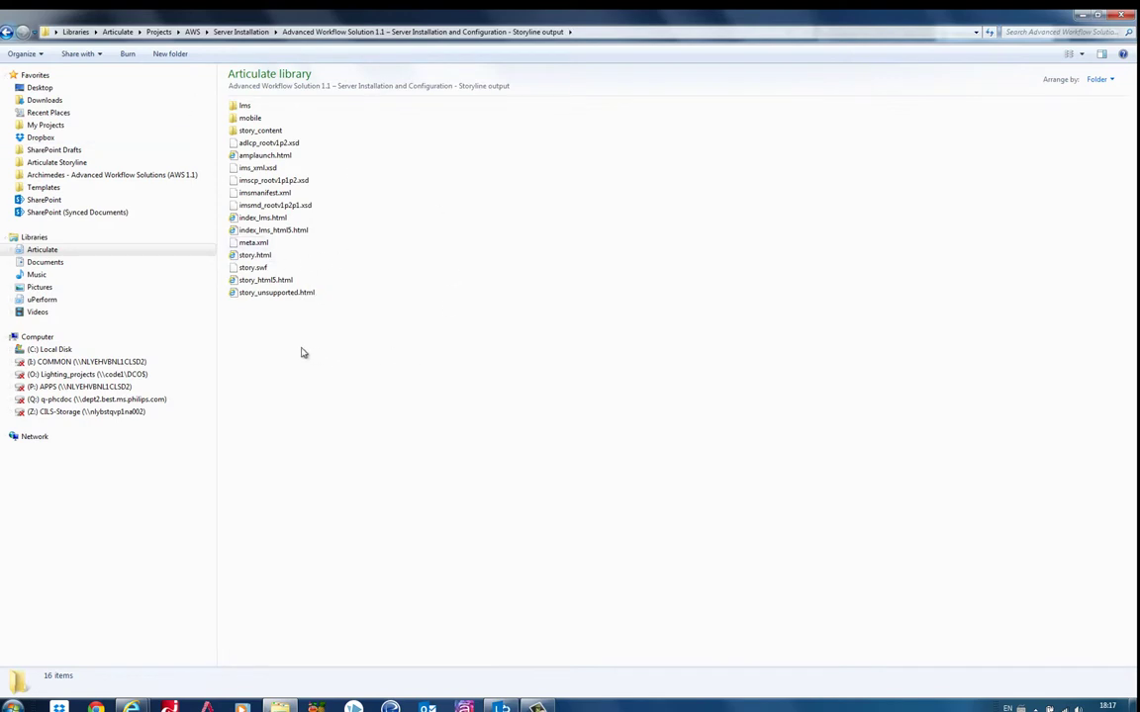
{"action": "double_click", "coordinate": [259, 131]}
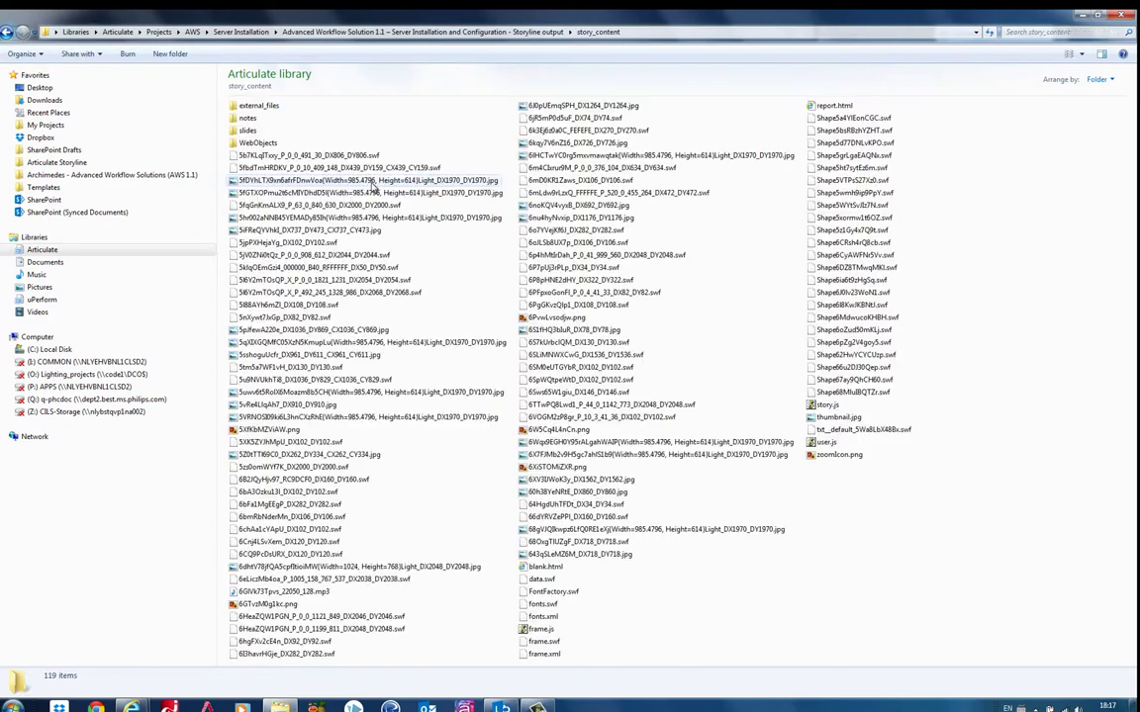
{"action": "double_click", "coordinate": [256, 143]}
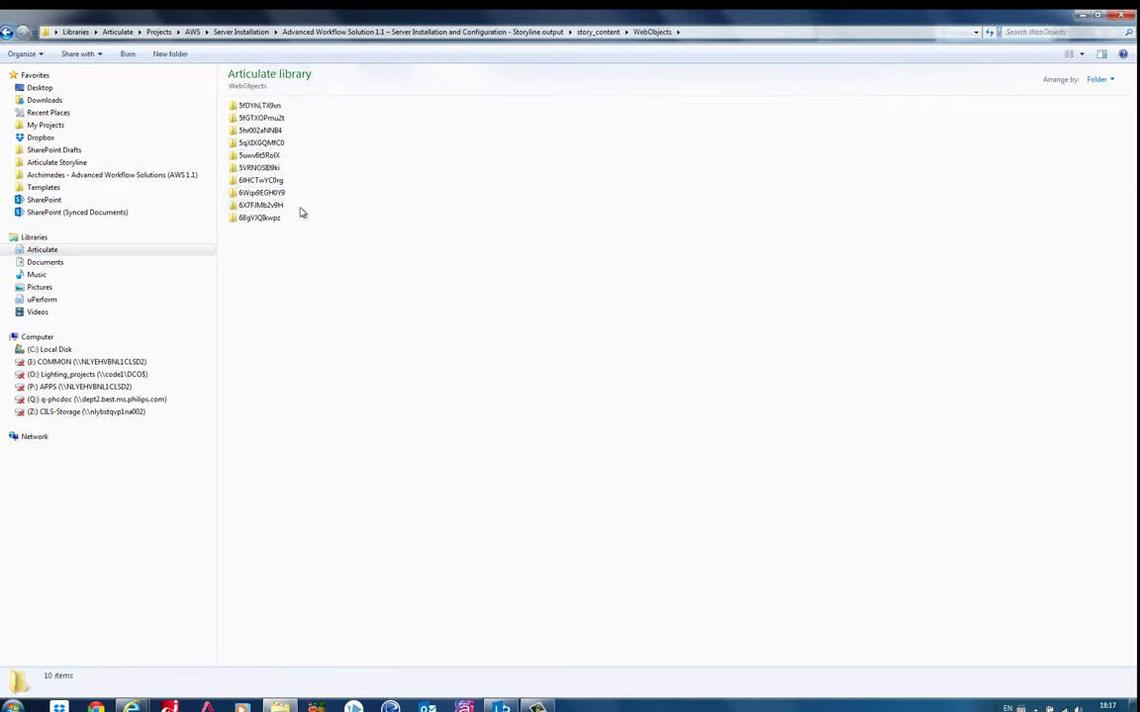
{"action": "double_click", "coordinate": [260, 106]}
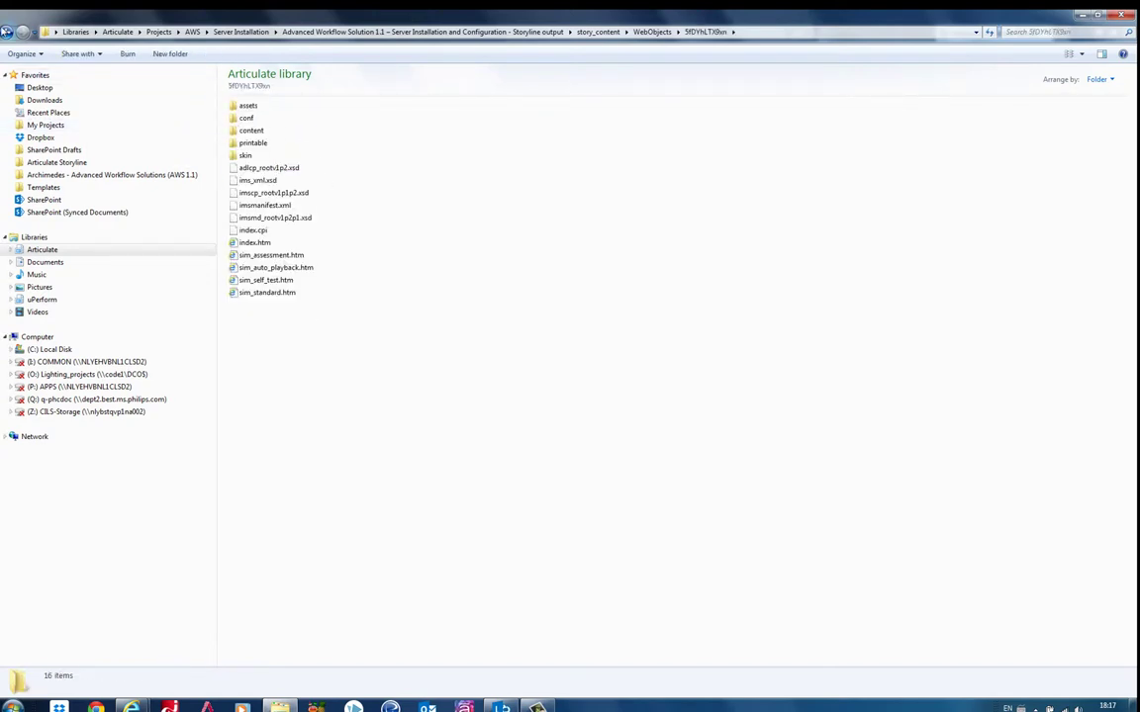
{"action": "left_click", "coordinate": [7, 31]}
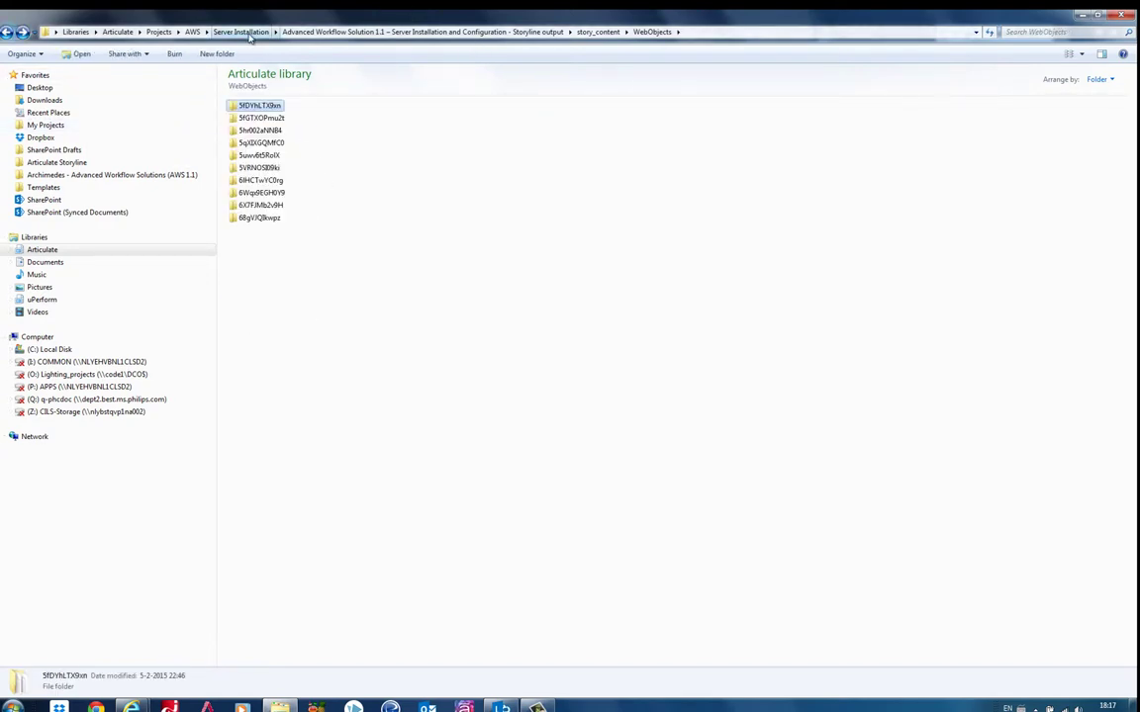
{"action": "left_click", "coordinate": [243, 32]}
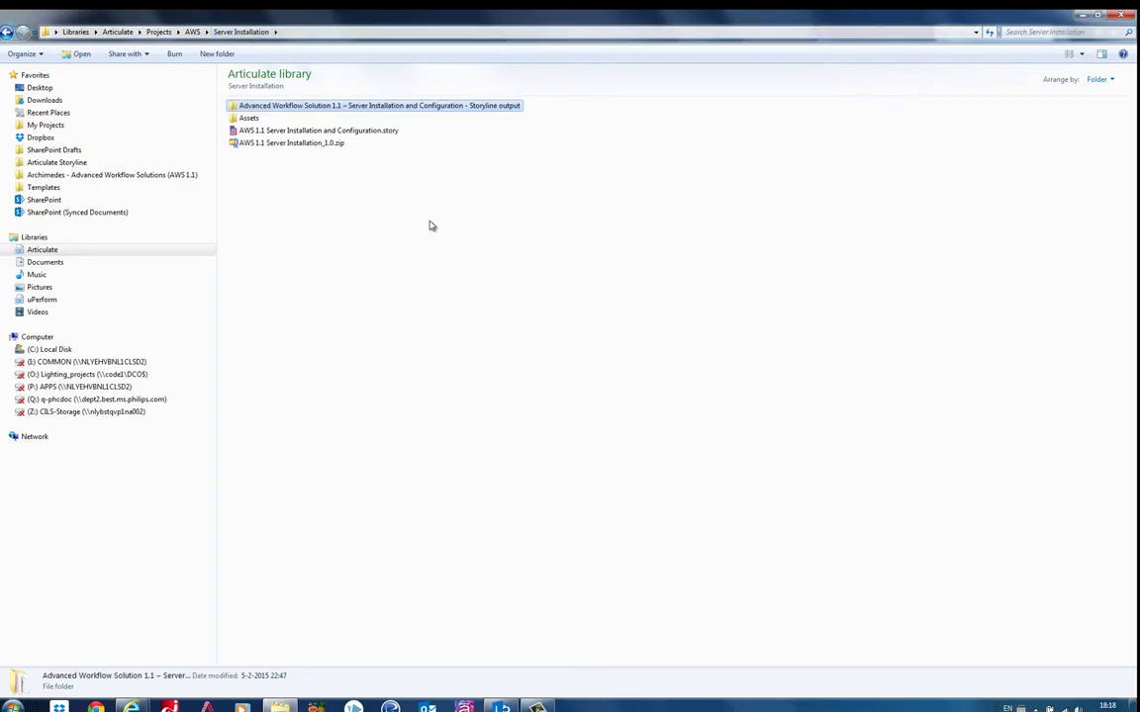
{"action": "left_click", "coordinate": [337, 131]}
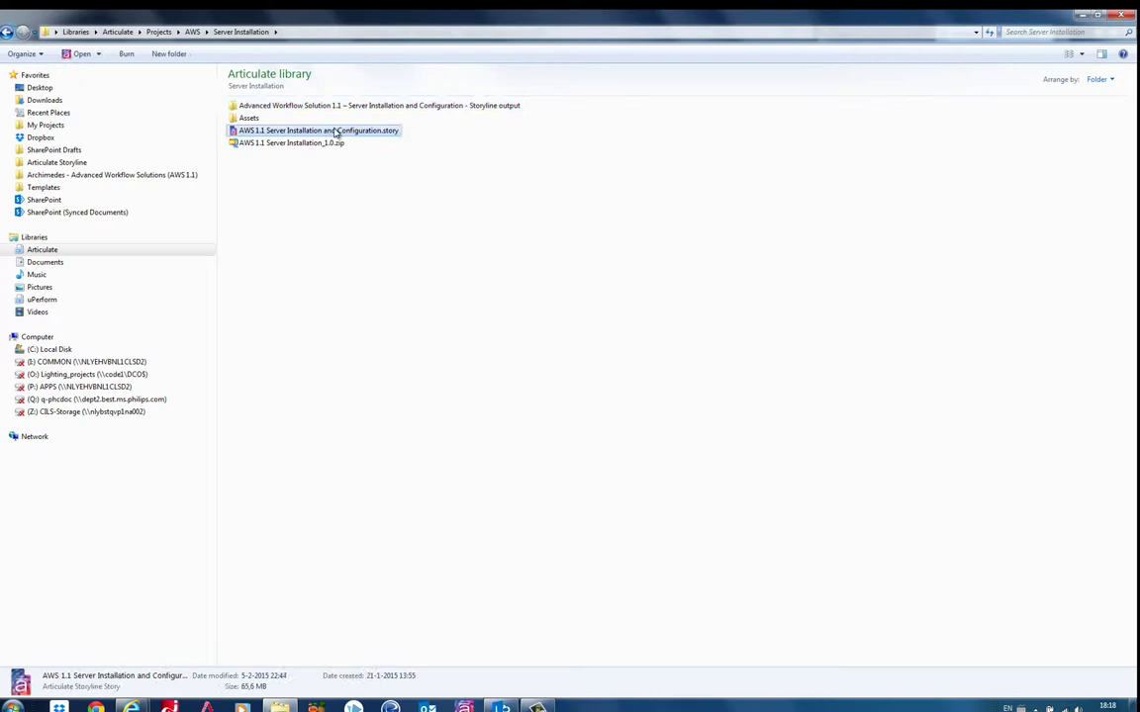
- Reopen the Server Installation .story file and copy the uPerform tutorial page's URL from Internet Explorer
{"action": "double_click", "coordinate": [337, 130]}
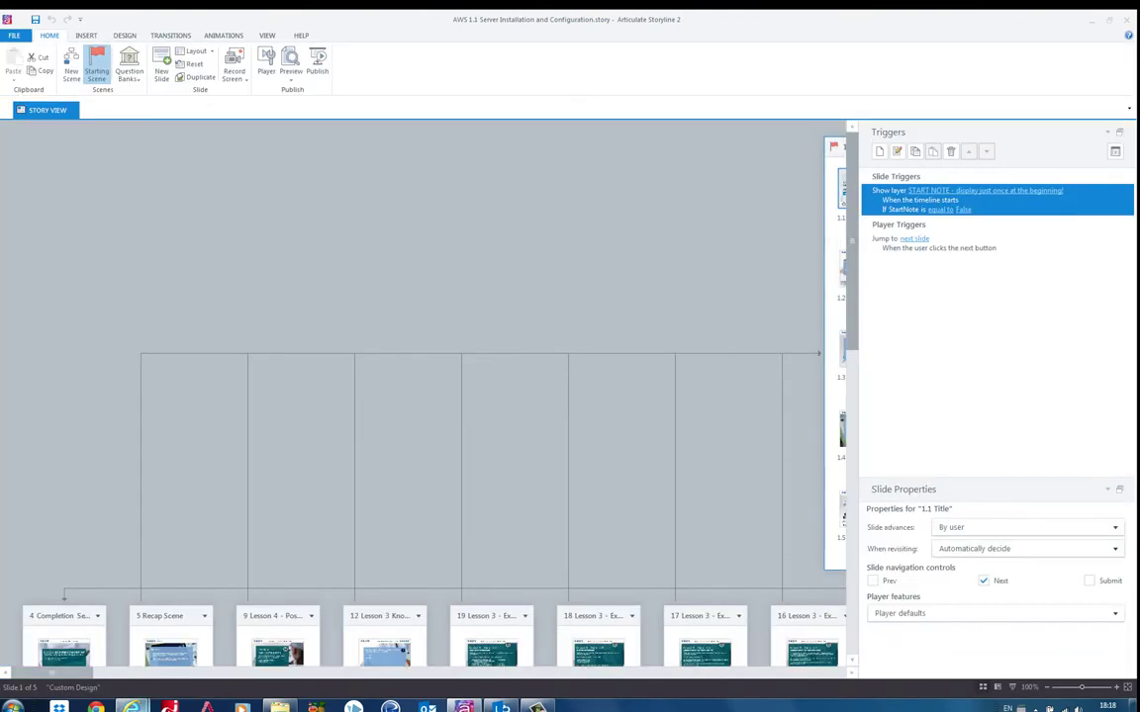
{"action": "mouse_move", "coordinate": [132, 707]}
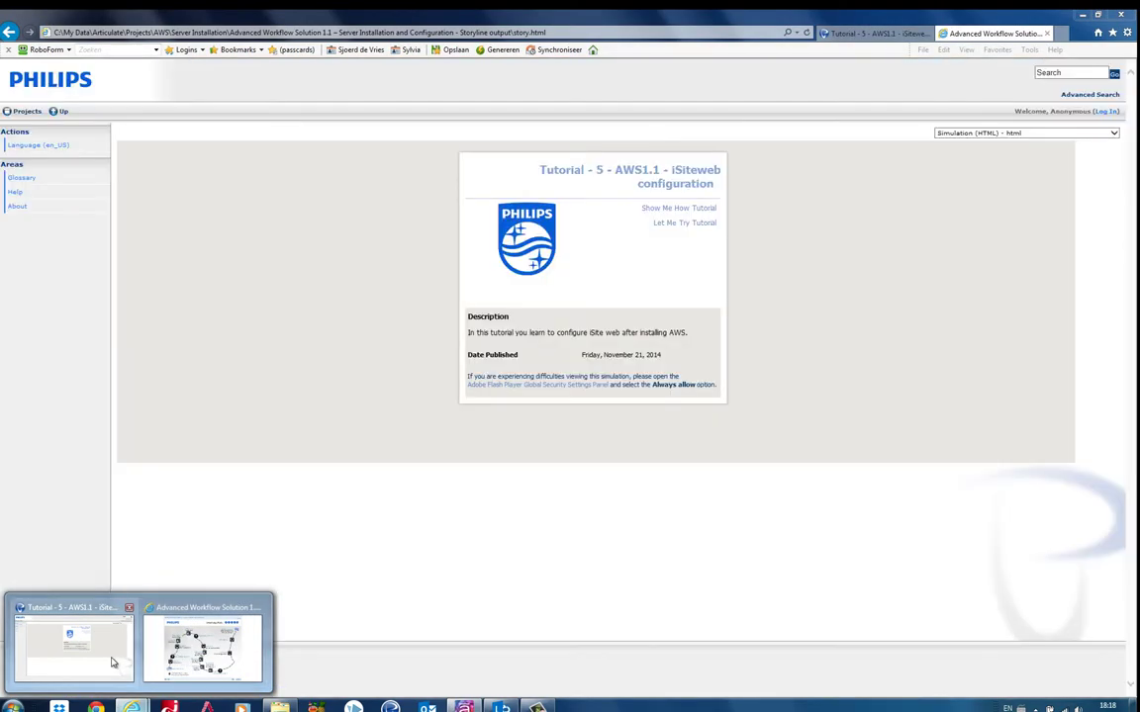
{"action": "left_click", "coordinate": [111, 662]}
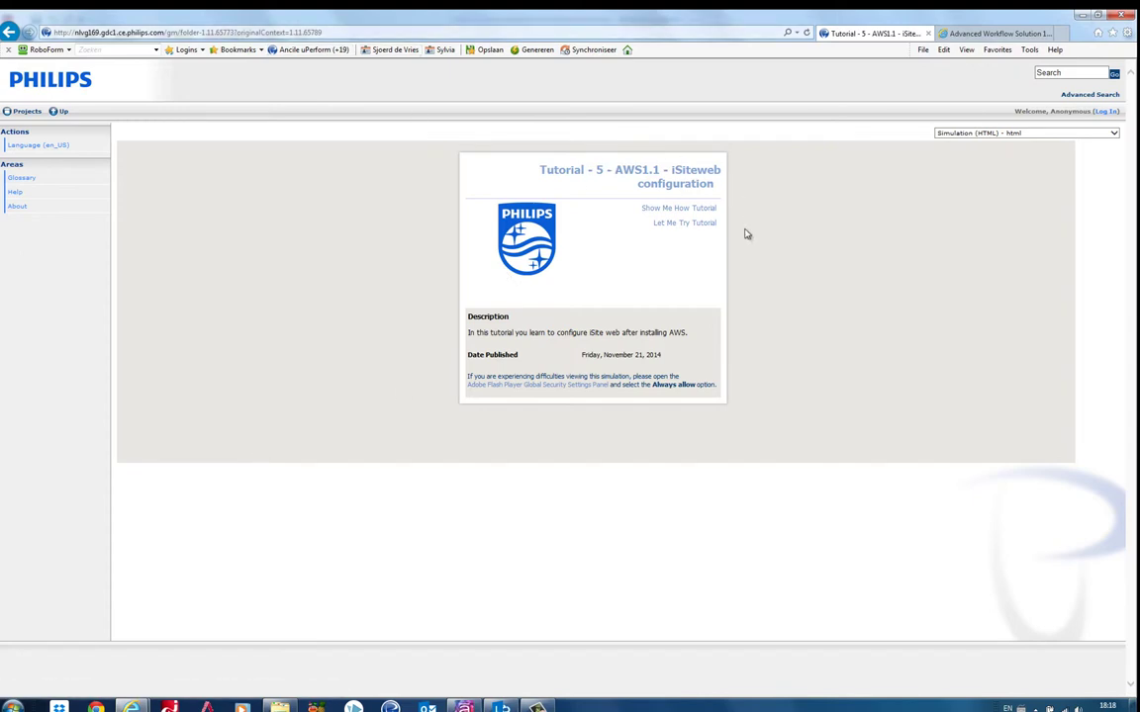
{"action": "left_click", "coordinate": [292, 31]}
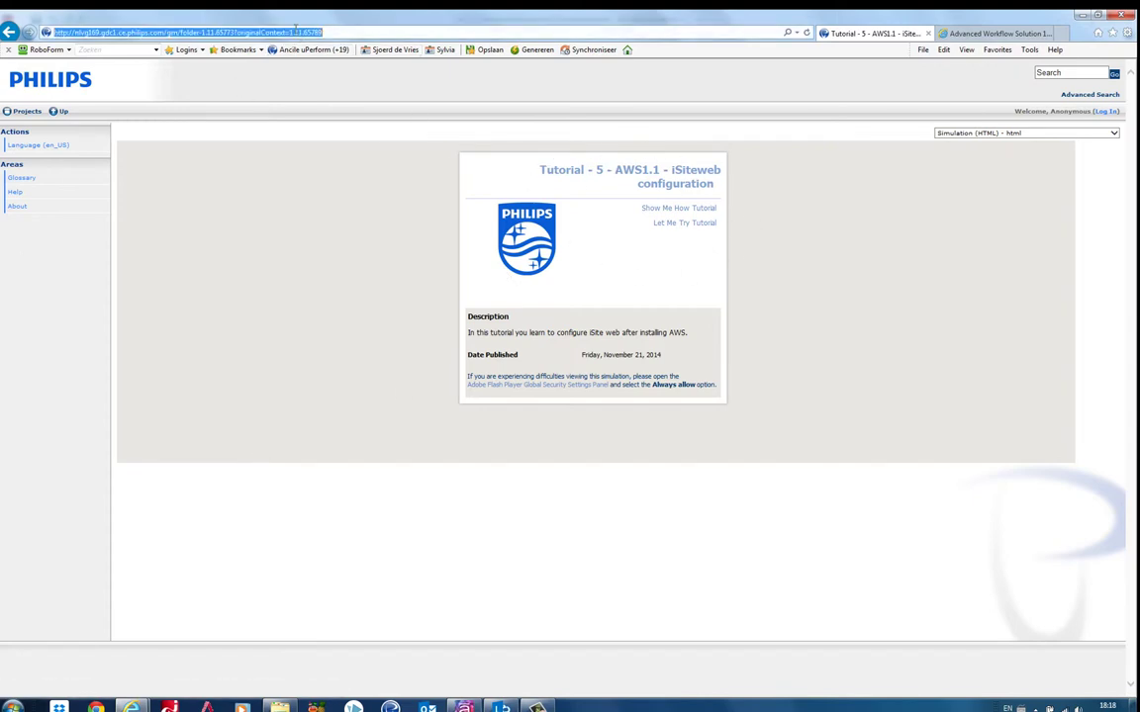
{"action": "right_click", "coordinate": [298, 29]}
{"action": "left_click", "coordinate": [325, 67]}
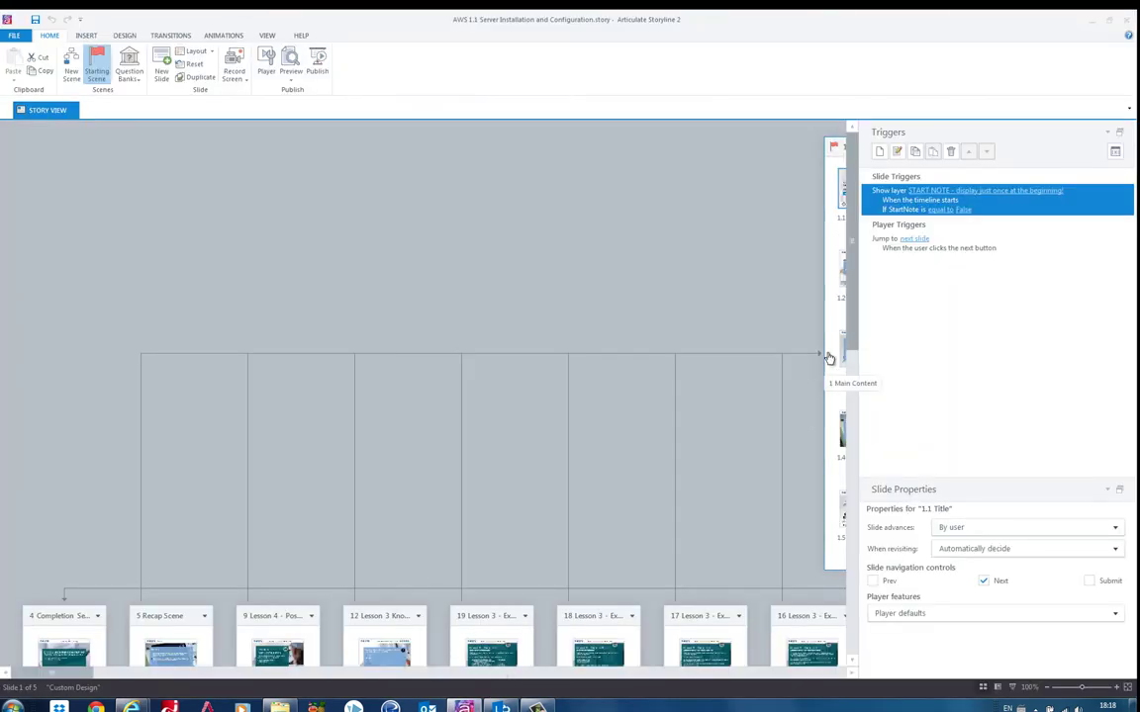
{"action": "left_click_drag", "start_coordinate": [857, 302], "coordinate": [859, 427]}
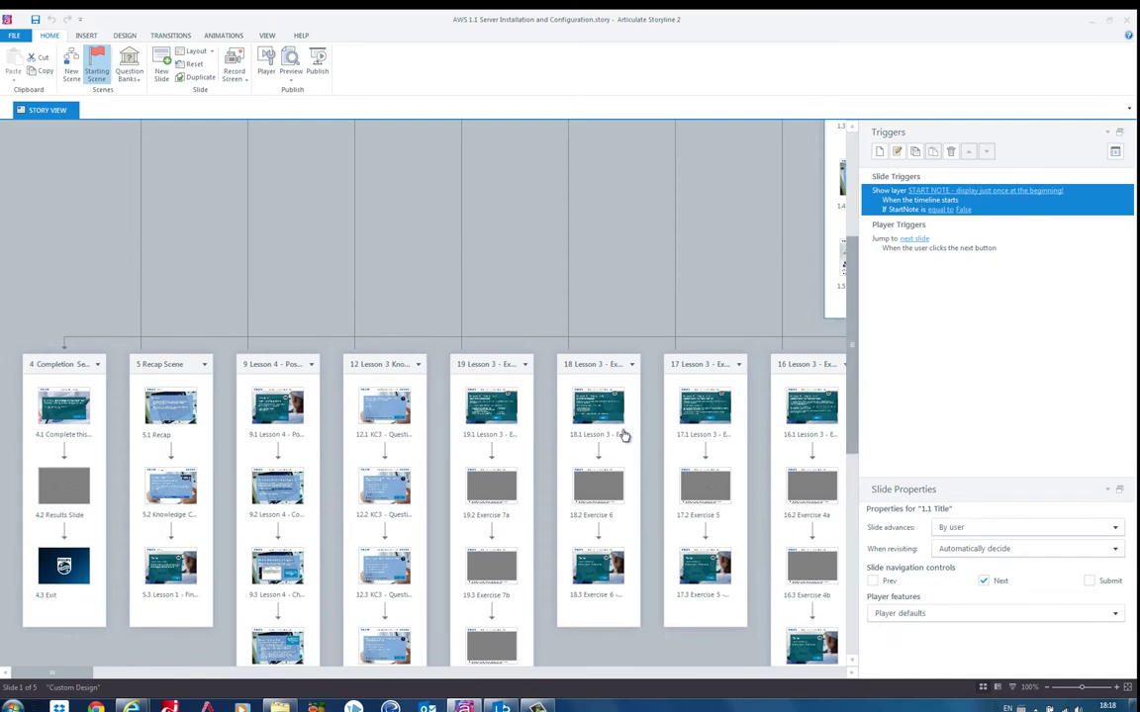
- Open slide 18.2 Exercise 6 and edit its web object's settings
{"action": "double_click", "coordinate": [598, 486]}
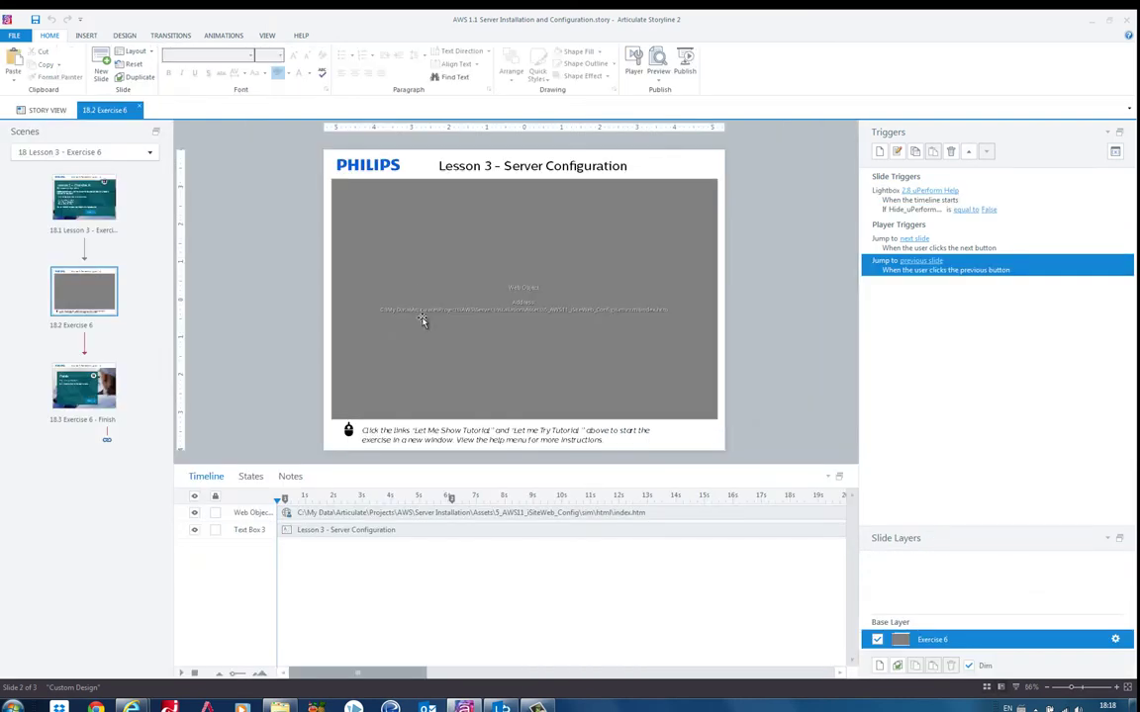
{"action": "left_click", "coordinate": [442, 273]}
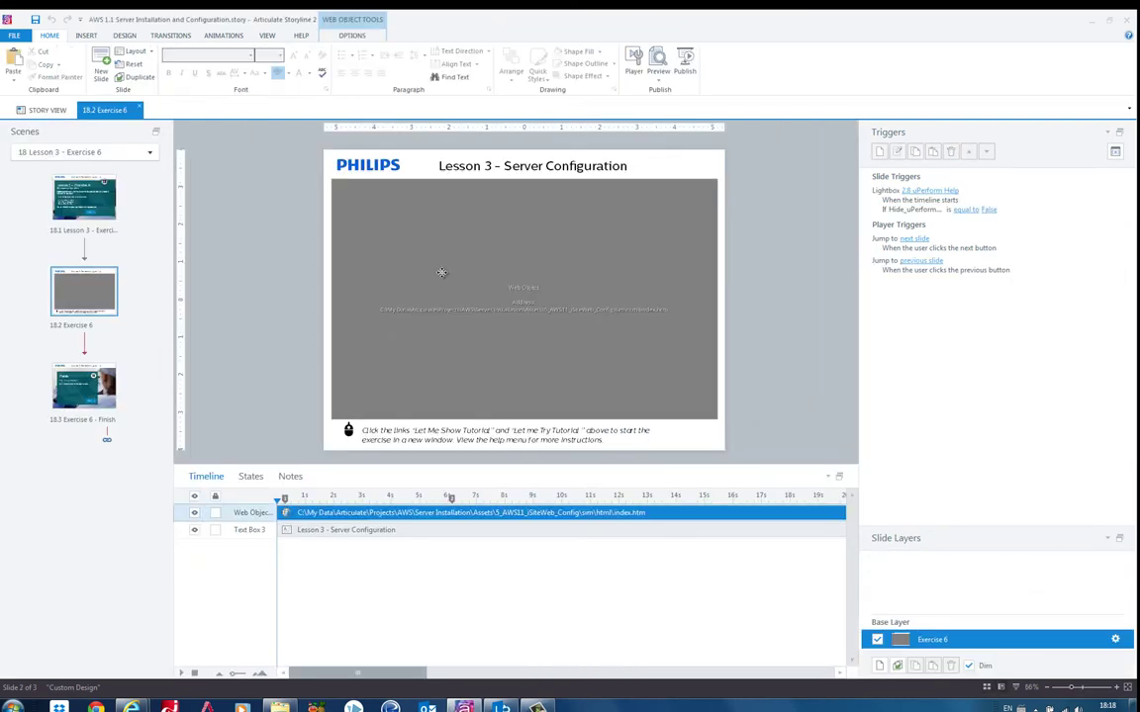
{"action": "right_click", "coordinate": [442, 273]}
{"action": "mouse_move", "coordinate": [485, 338]}
{"action": "left_click", "coordinate": [580, 353]}
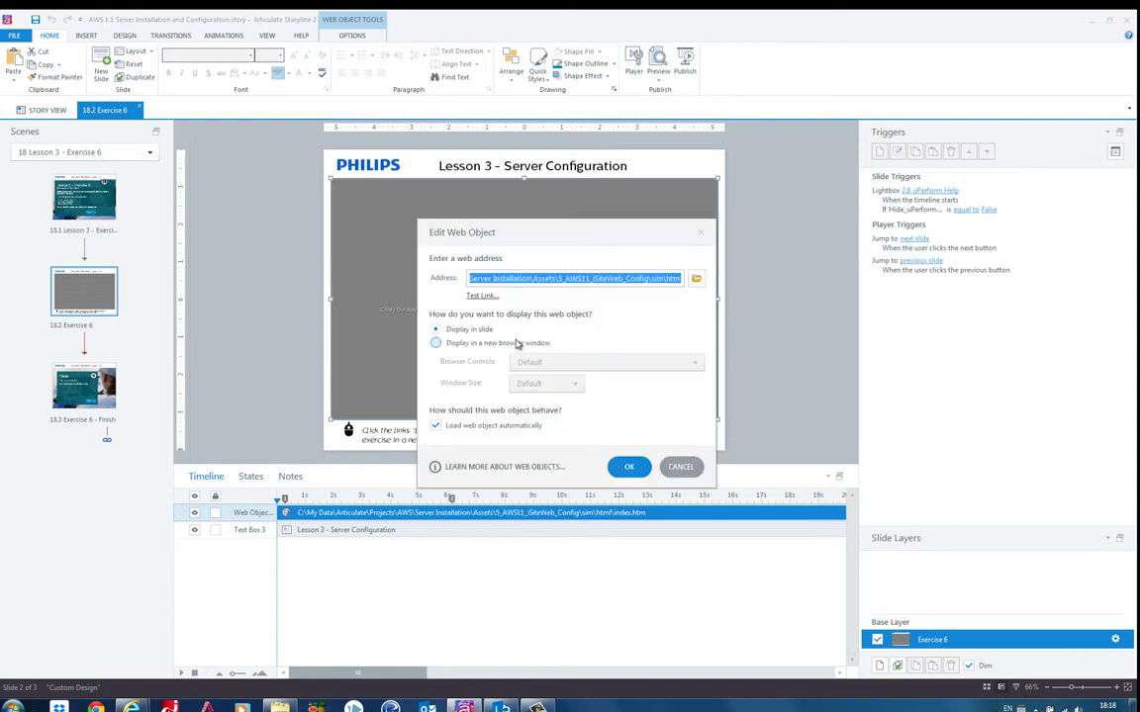
- Paste the tutorial URL into the address, cancel without changing it, and switch to Internet Explorer
{"action": "key", "text": "BackSpace"}
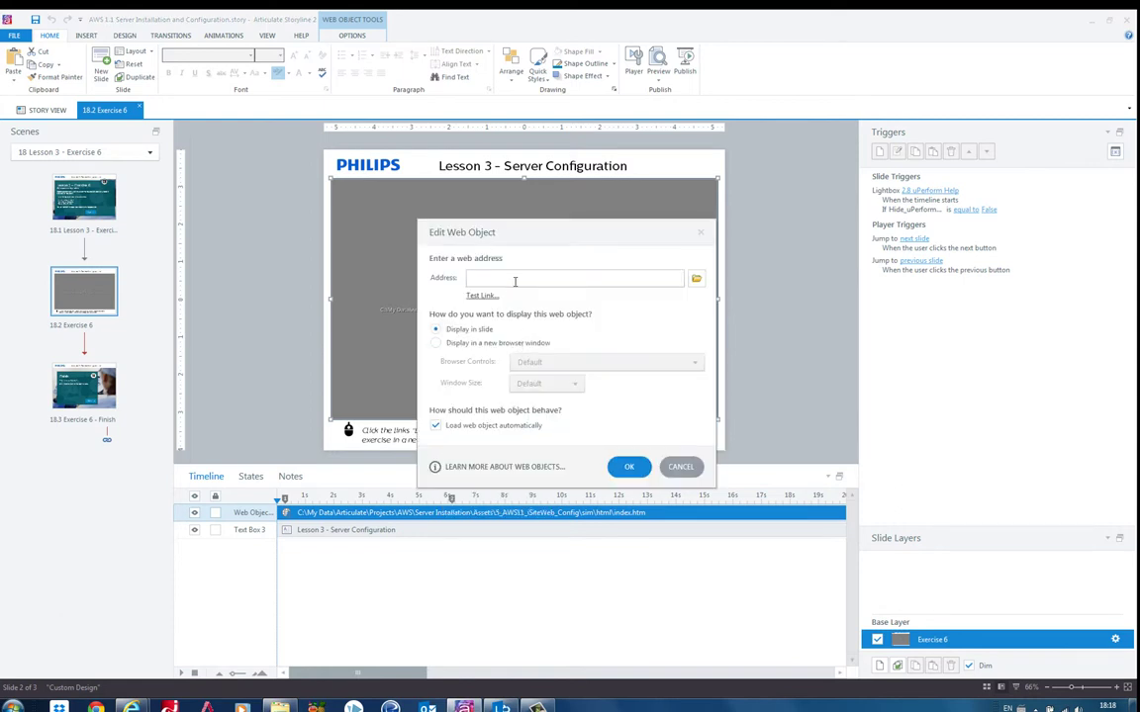
{"action": "key", "text": "ctrl+v"}
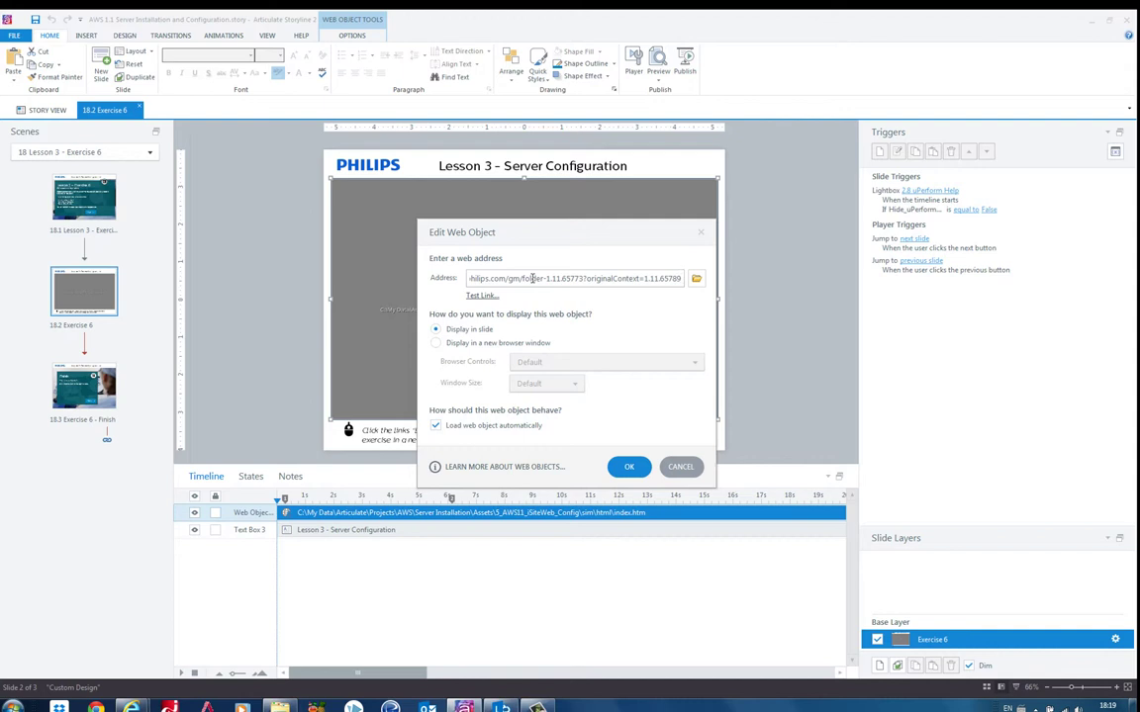
{"action": "left_click", "coordinate": [678, 466]}
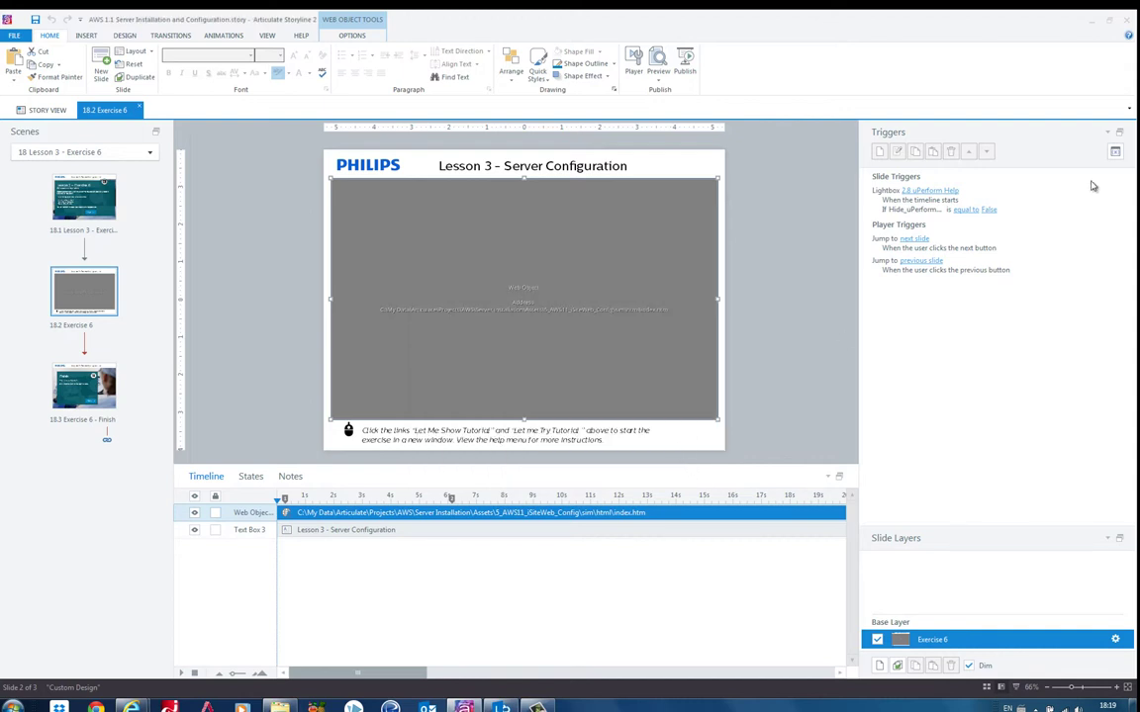
{"action": "key", "text": "alt+Tab"}
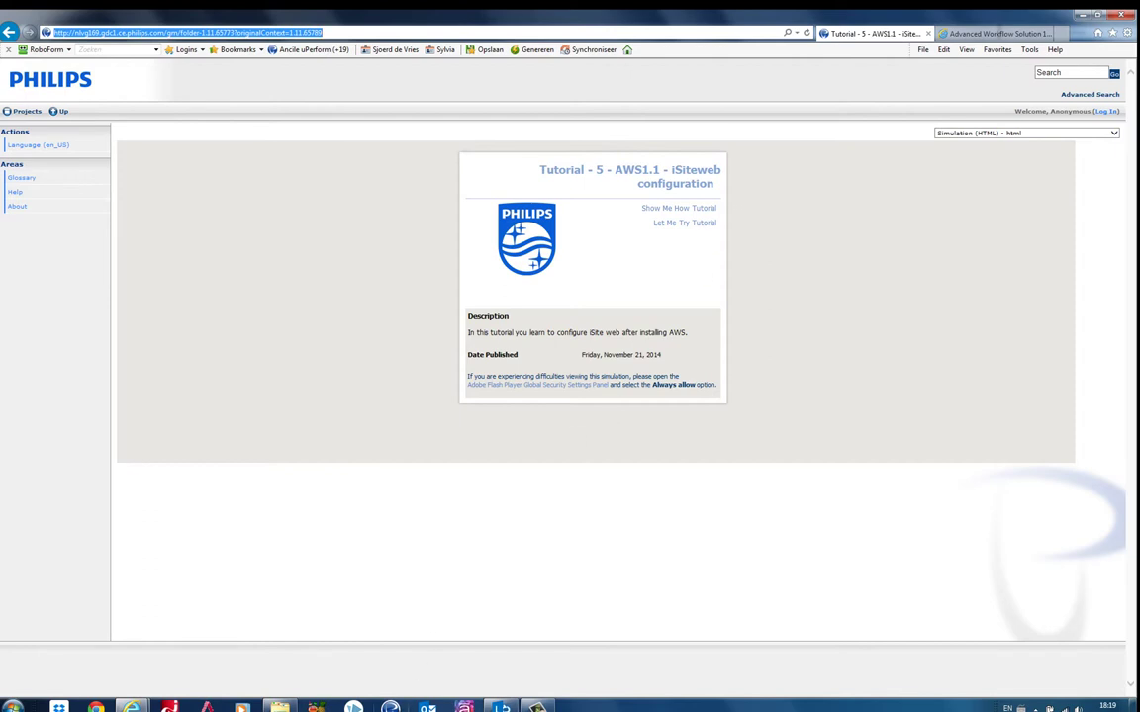
- Launch uPerform's editor and open the Philips_CILS.udt template, listing its 16 publication types
{"action": "left_click", "coordinate": [406, 707]}
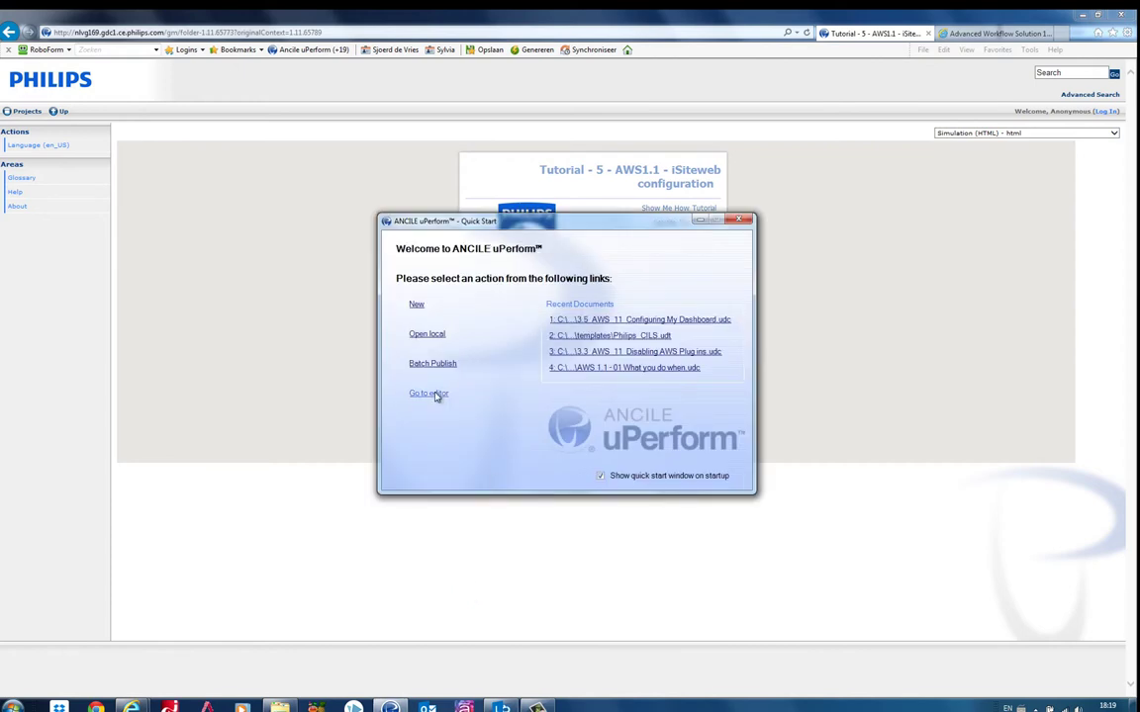
{"action": "left_click", "coordinate": [436, 396]}
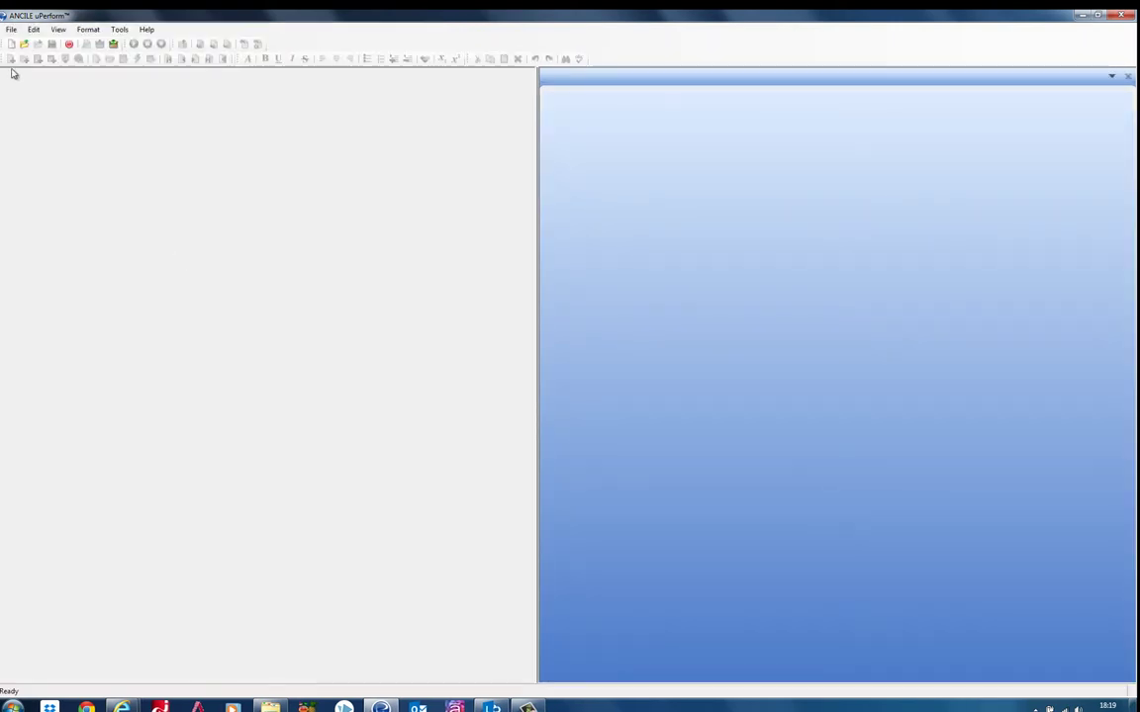
{"action": "left_click", "coordinate": [11, 30]}
{"action": "mouse_move", "coordinate": [44, 55]}
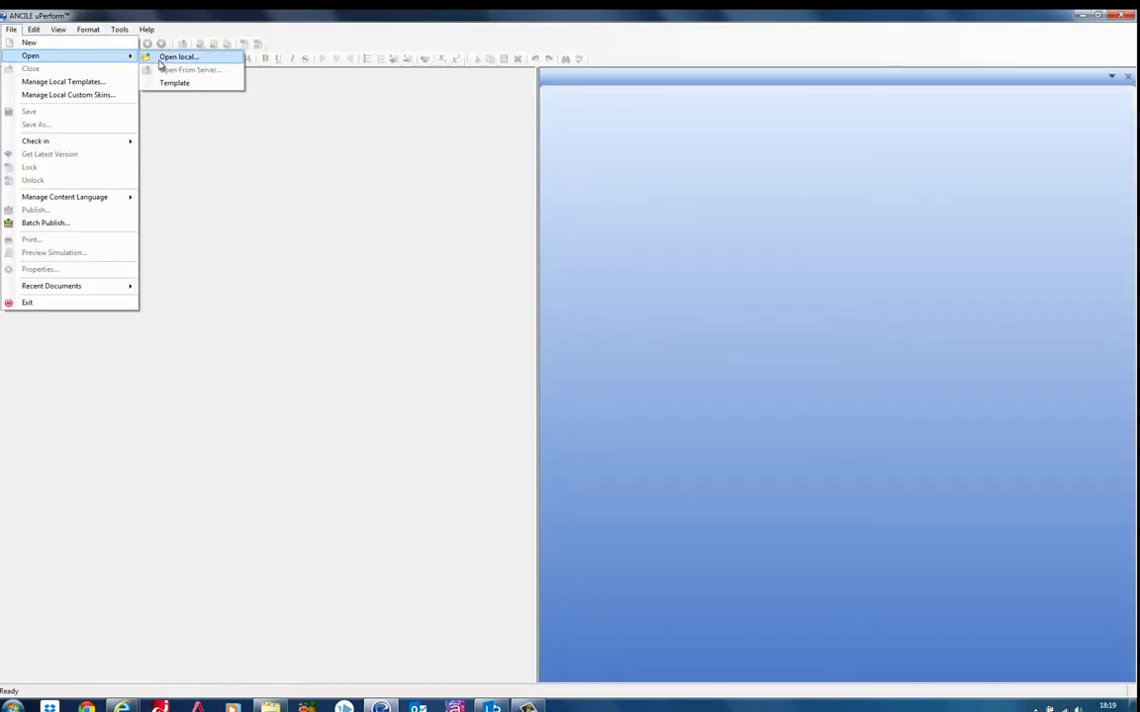
{"action": "left_click", "coordinate": [174, 84]}
{"action": "left_click", "coordinate": [475, 274]}
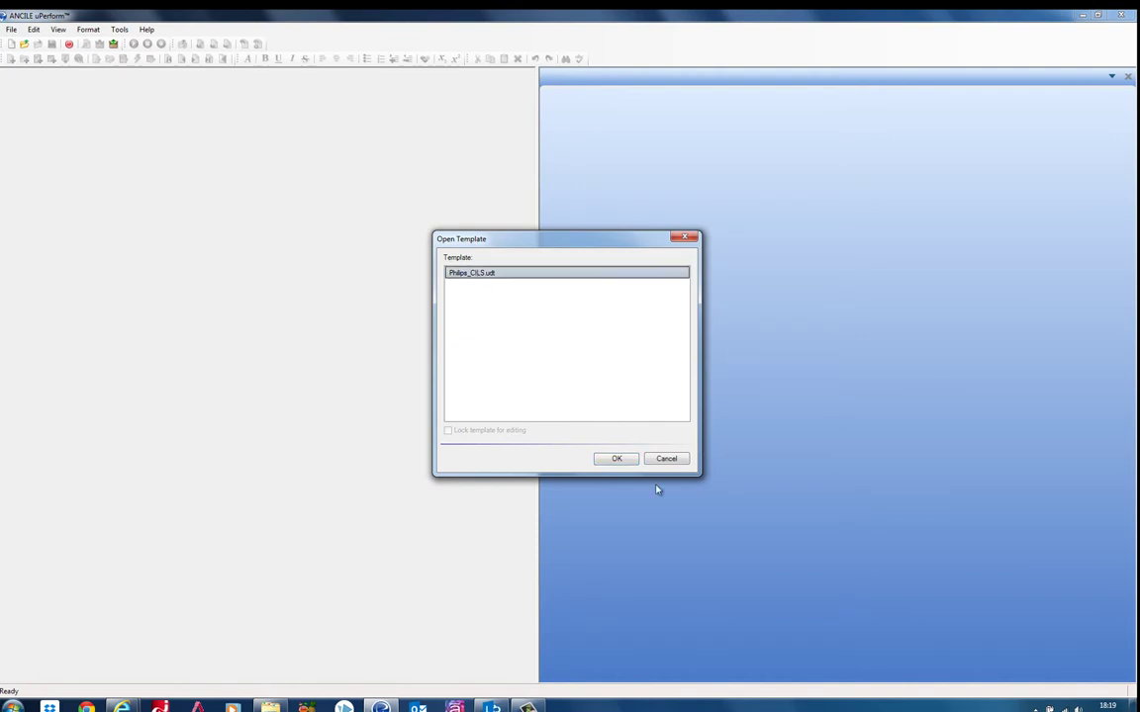
{"action": "left_click", "coordinate": [621, 461]}
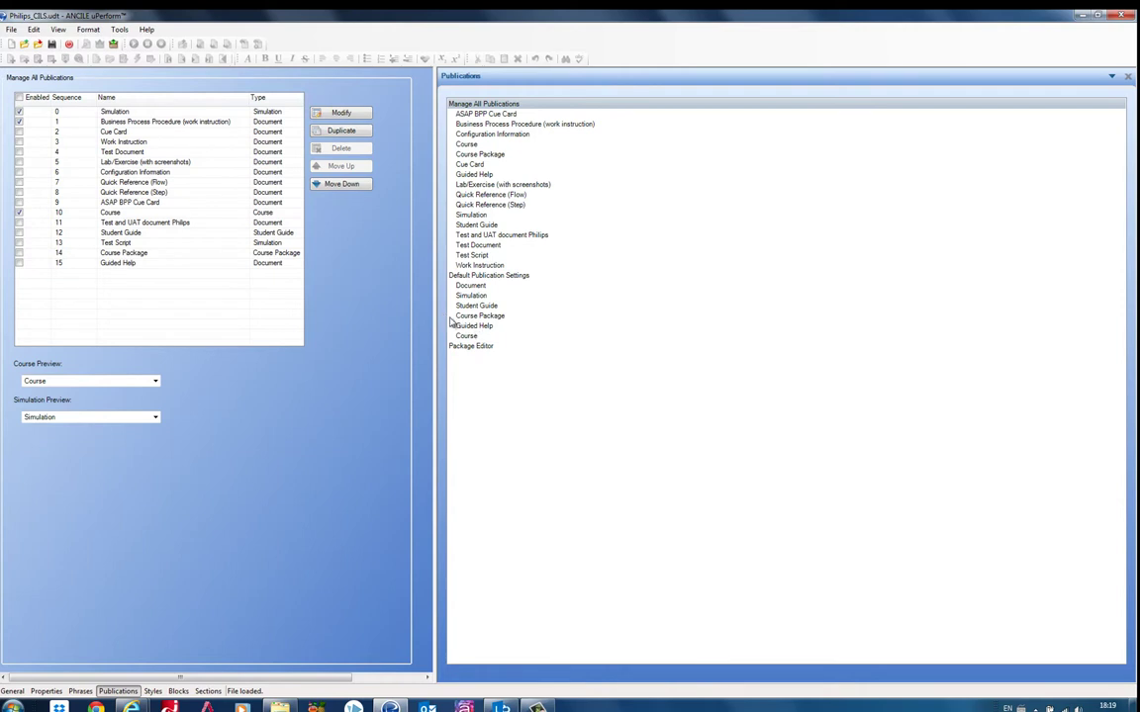
{"action": "left_click", "coordinate": [123, 31]}
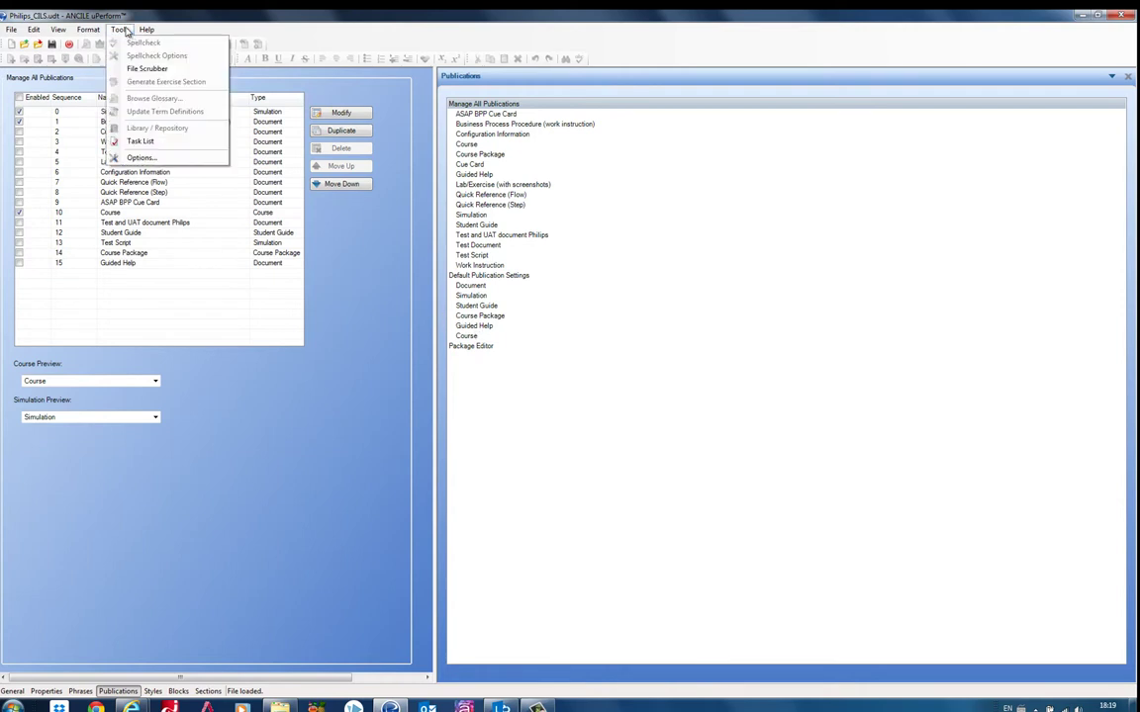
{"action": "left_click", "coordinate": [146, 159]}
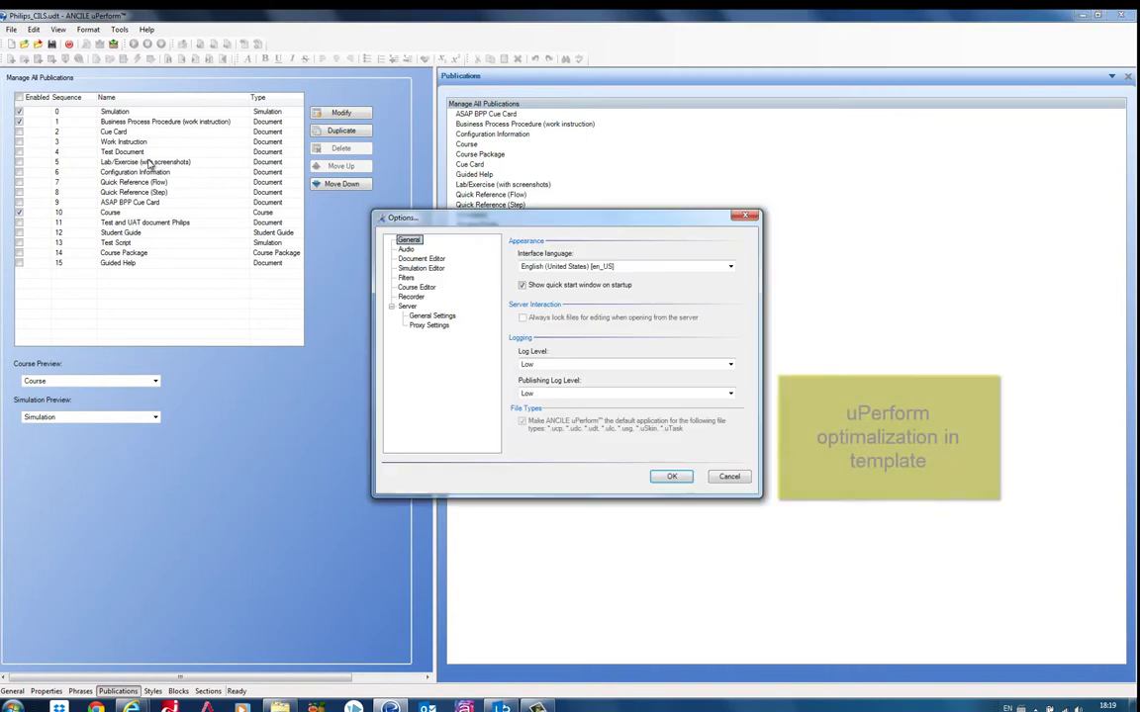
{"action": "left_click", "coordinate": [432, 316]}
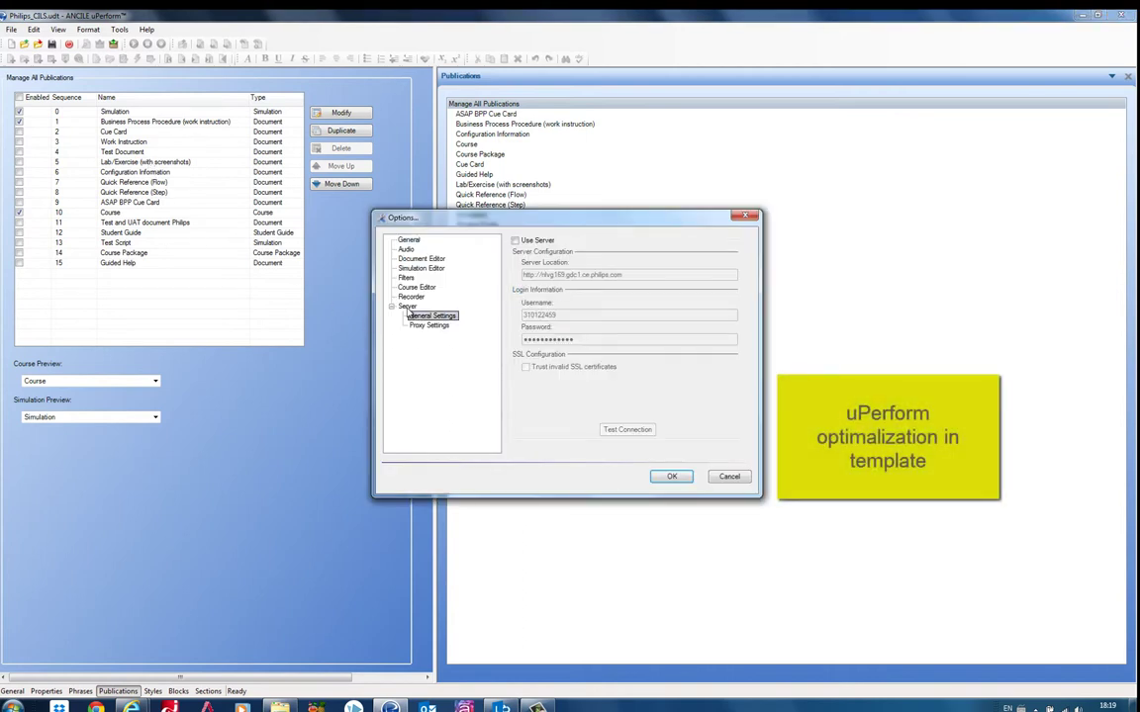
{"action": "left_click", "coordinate": [515, 240]}
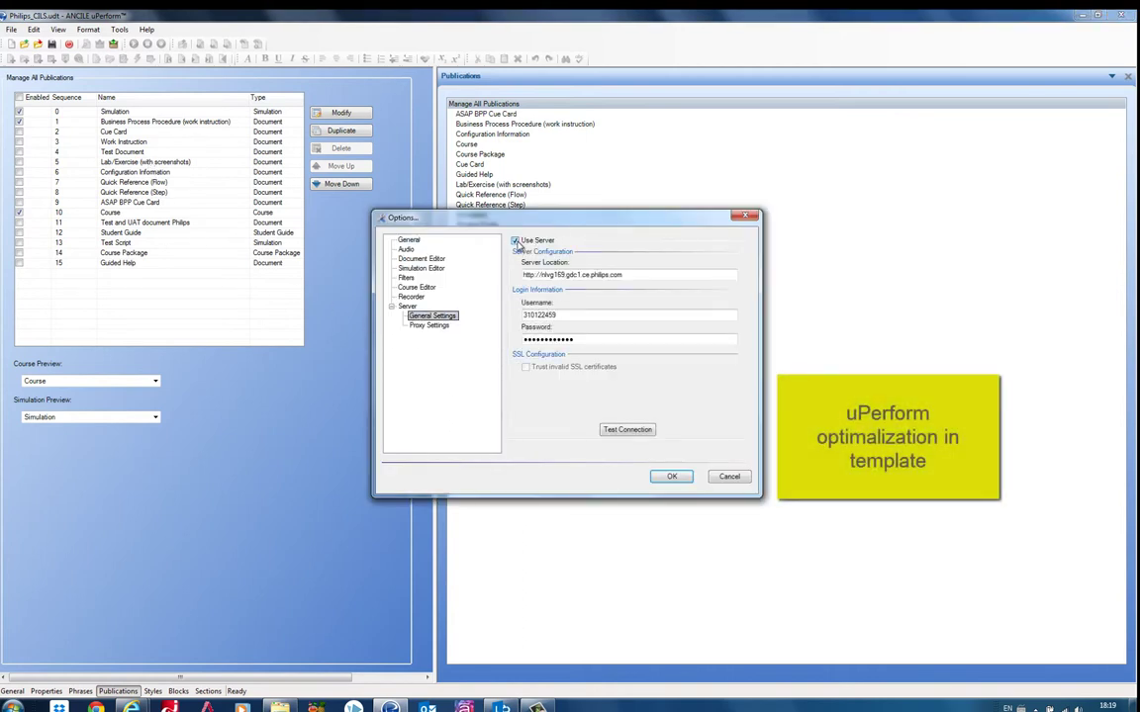
{"action": "left_click", "coordinate": [515, 240]}
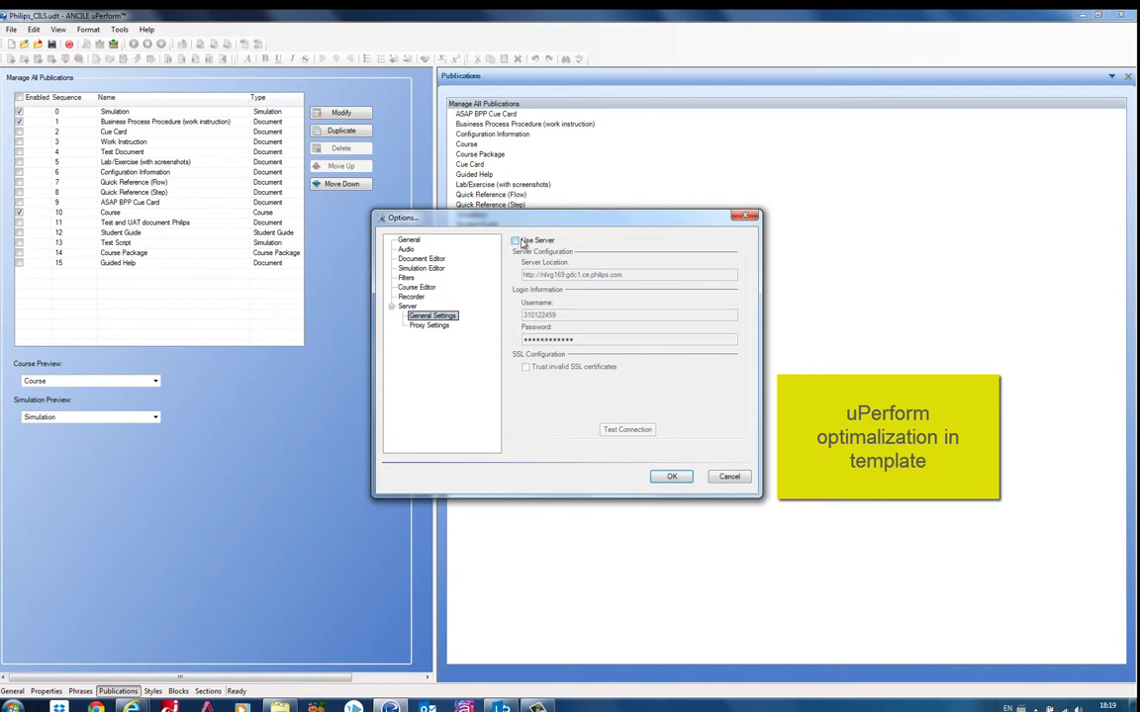
{"action": "left_click", "coordinate": [729, 476]}
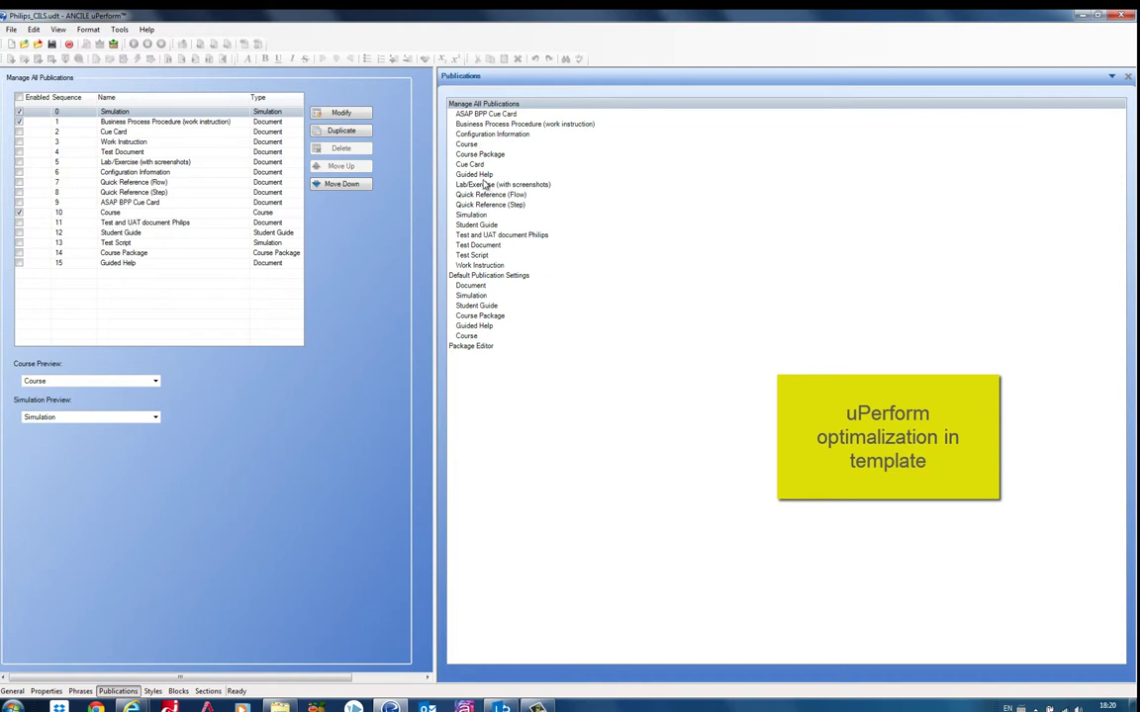
- Show the default Simulation settings: auto playback at 6.00 seconds, audio from Transcript [TTS]
{"action": "left_click", "coordinate": [471, 216]}
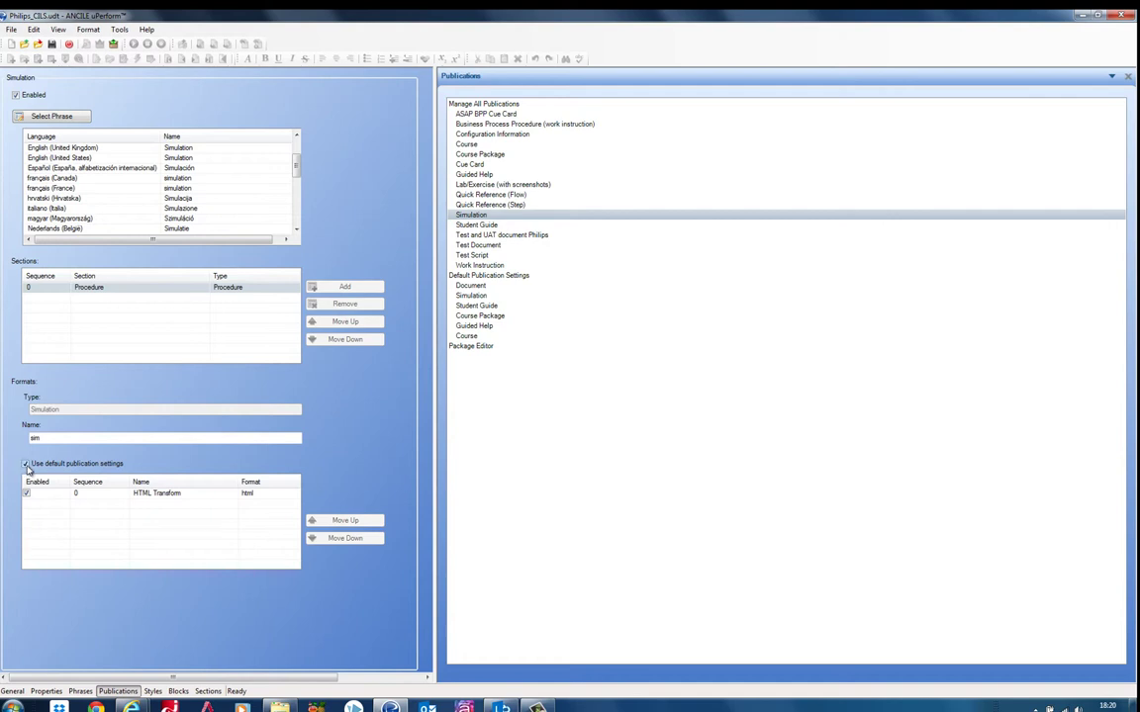
{"action": "left_click", "coordinate": [483, 276]}
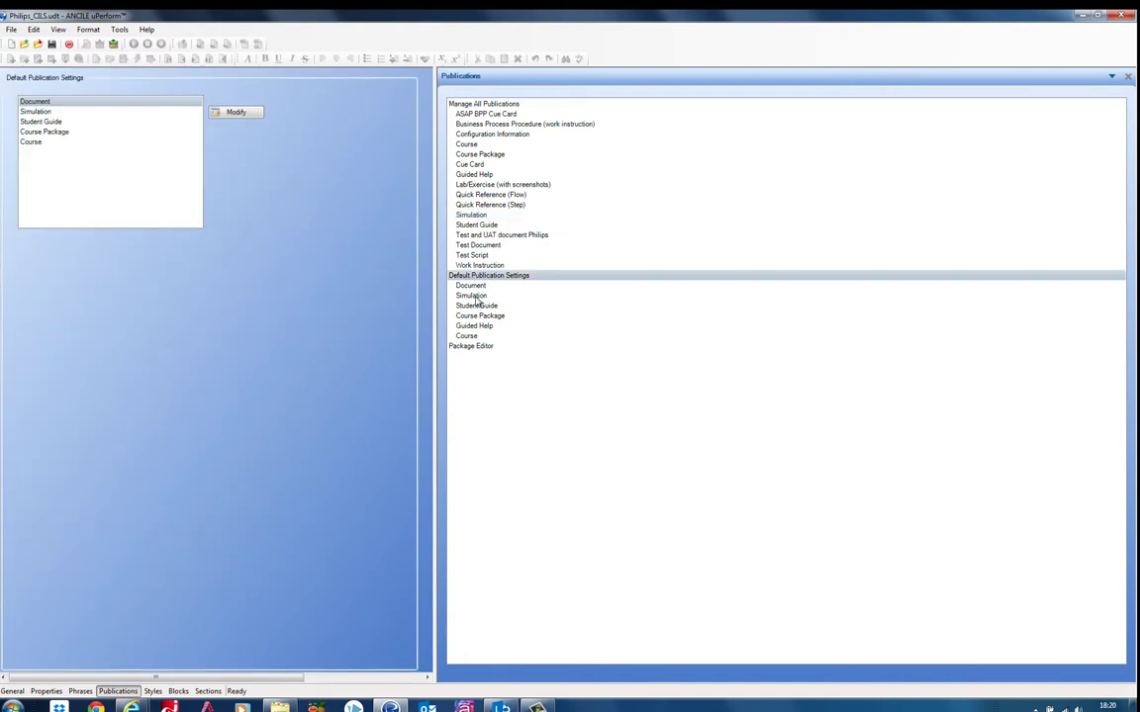
{"action": "left_click", "coordinate": [473, 296]}
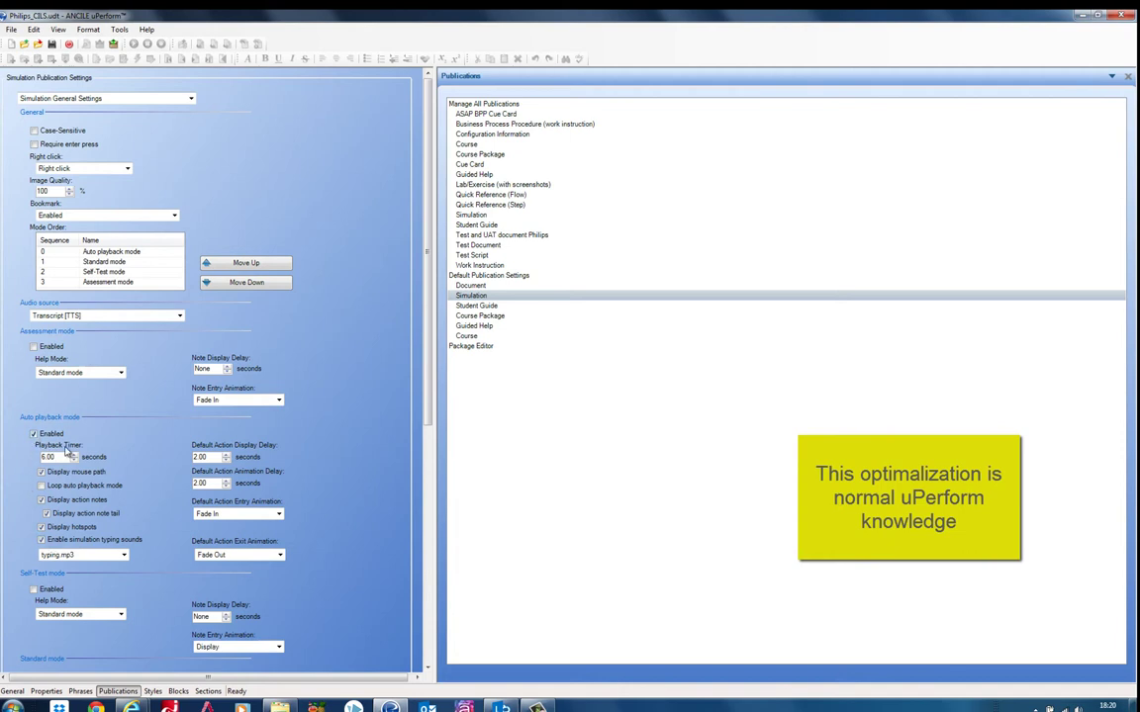
{"action": "left_click_drag", "start_coordinate": [428, 418], "coordinate": [445, 498]}
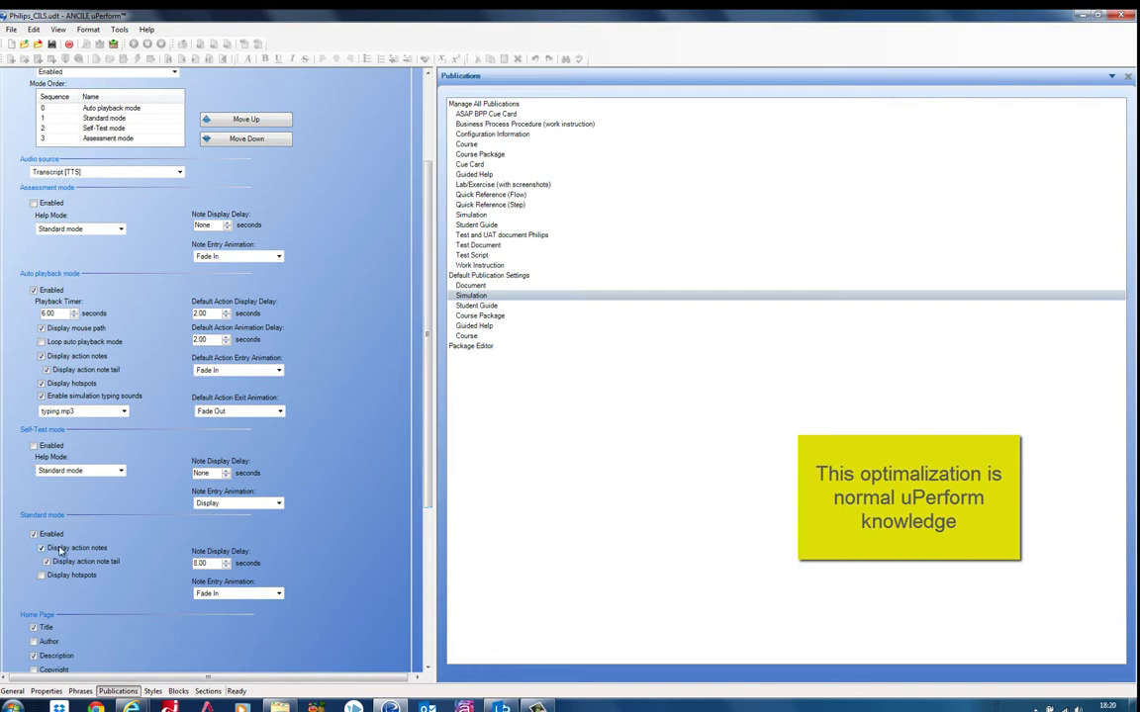
{"action": "scroll", "coordinate": [432, 580], "scroll_direction": "down", "scroll_amount": 3}
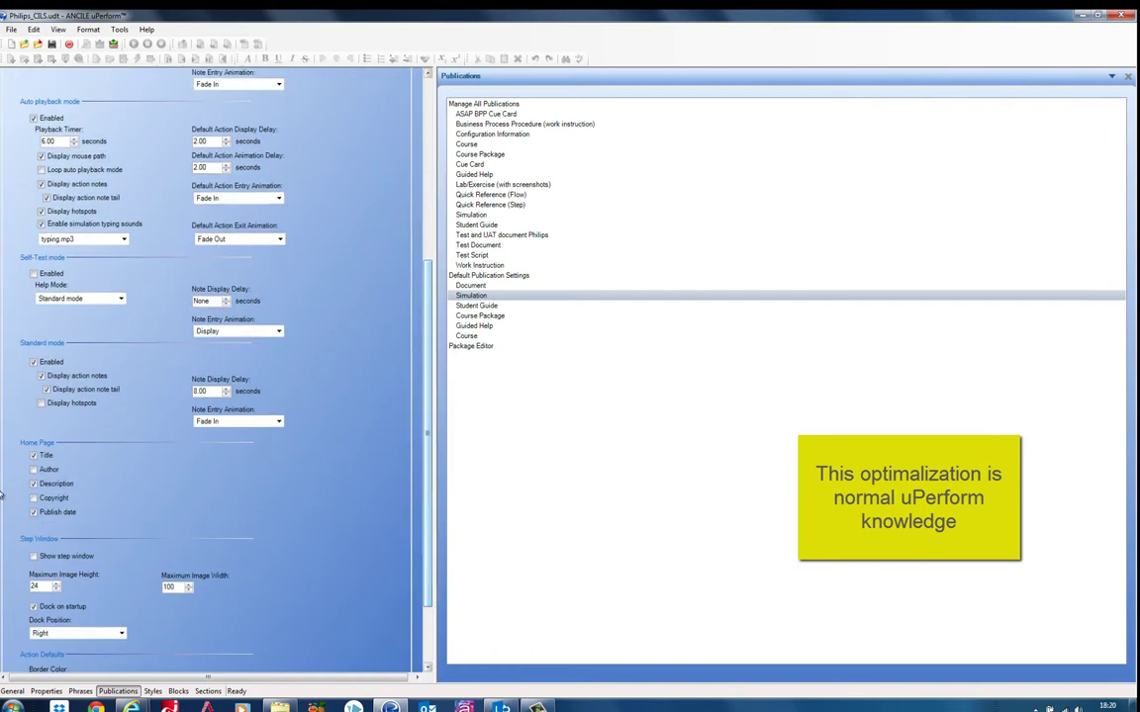
{"action": "scroll", "coordinate": [425, 289], "scroll_direction": "up", "scroll_amount": 6}
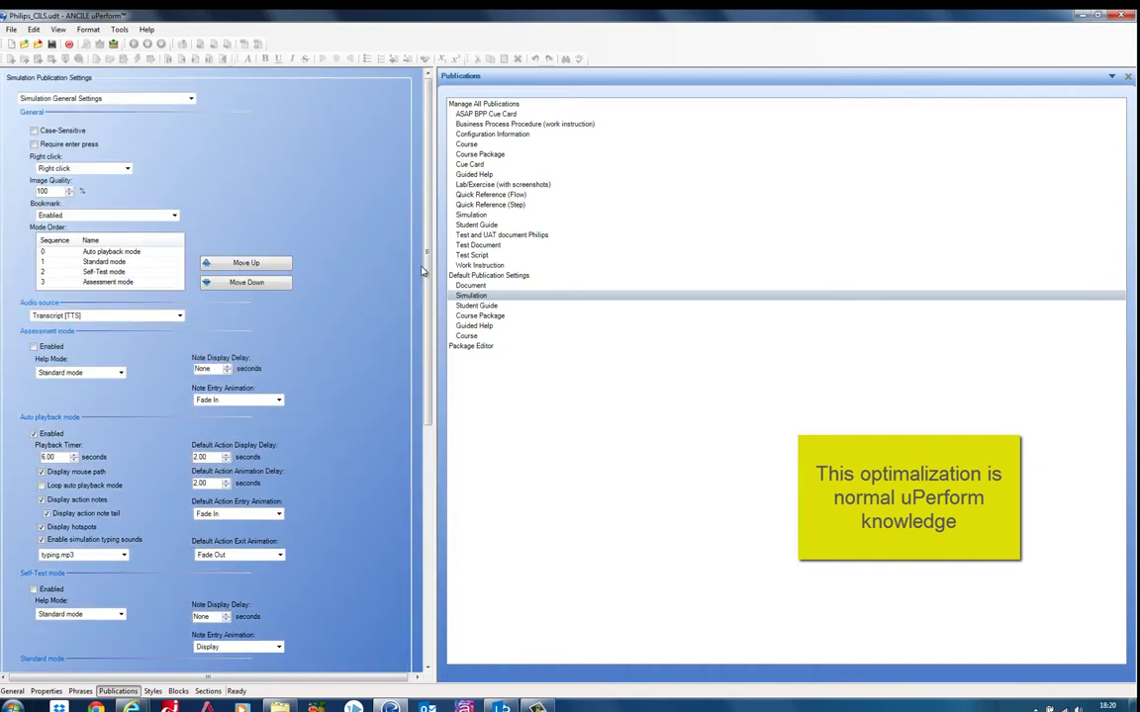
- Switch to Simulation LMS Settings and leave Create package unticked, passing score 65 percent
{"action": "left_click", "coordinate": [191, 101]}
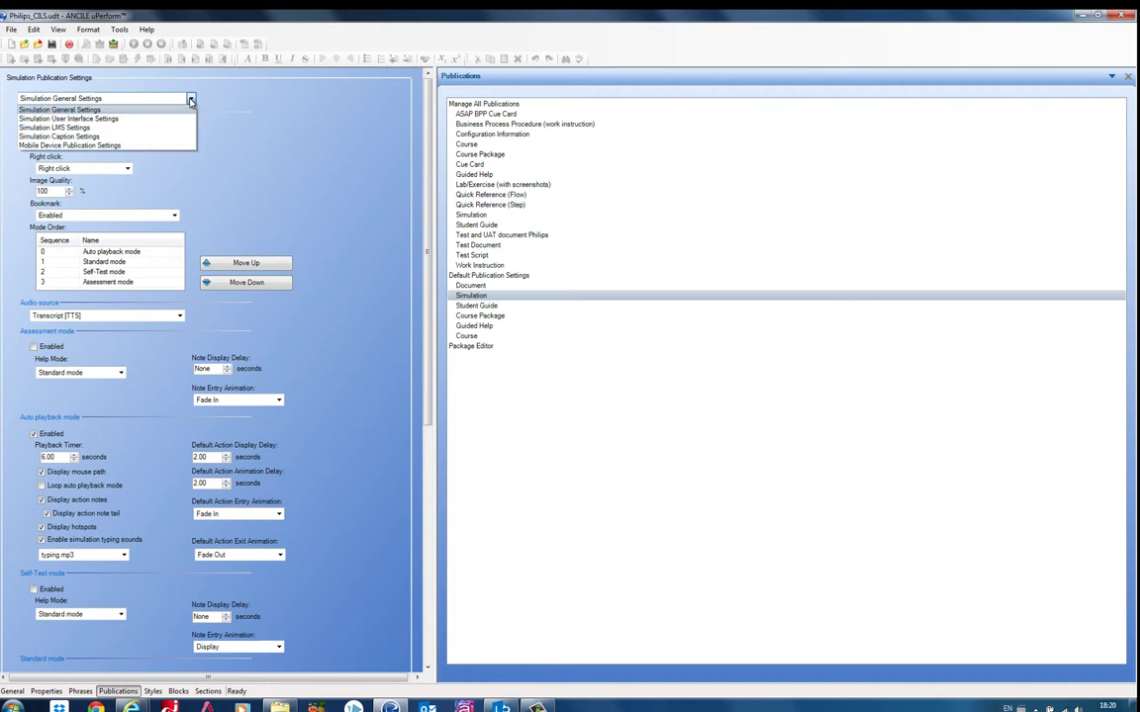
{"action": "left_click", "coordinate": [138, 127]}
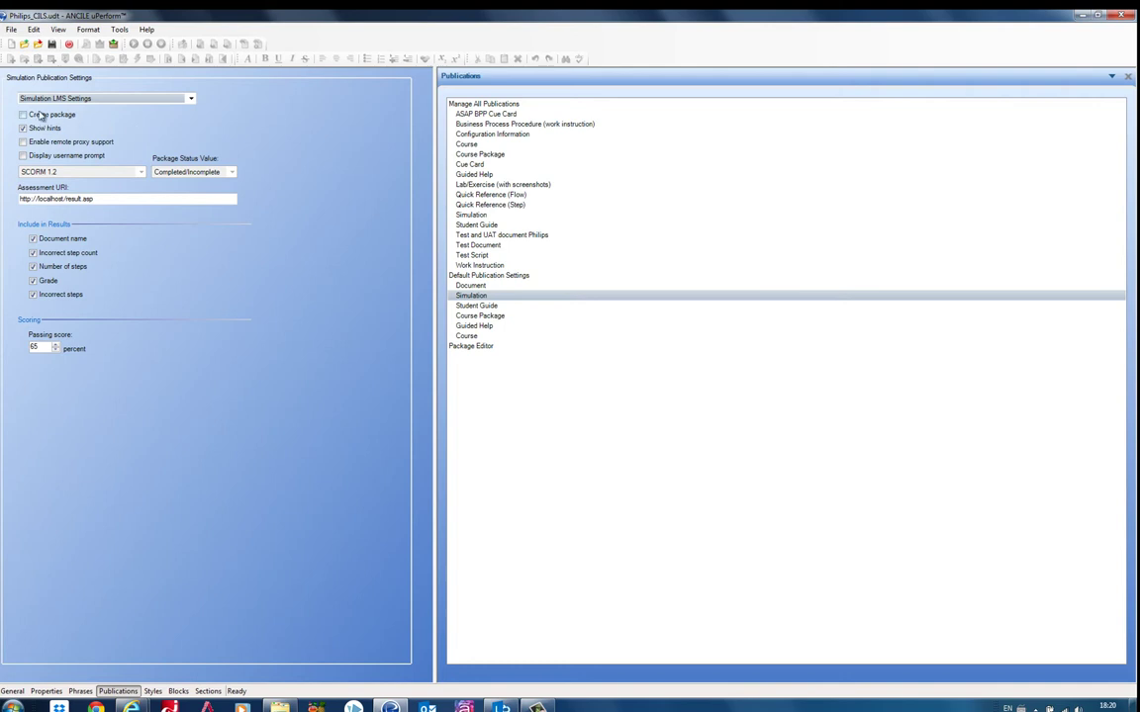
{"action": "left_click", "coordinate": [22, 115]}
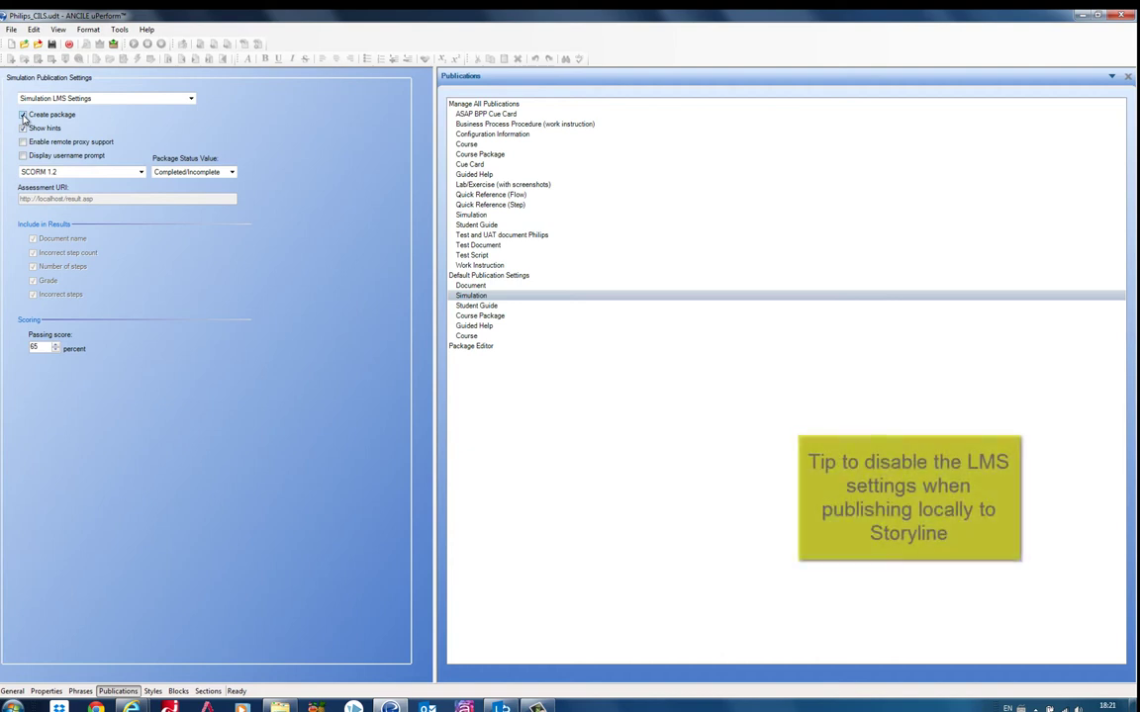
{"action": "left_click", "coordinate": [23, 115]}
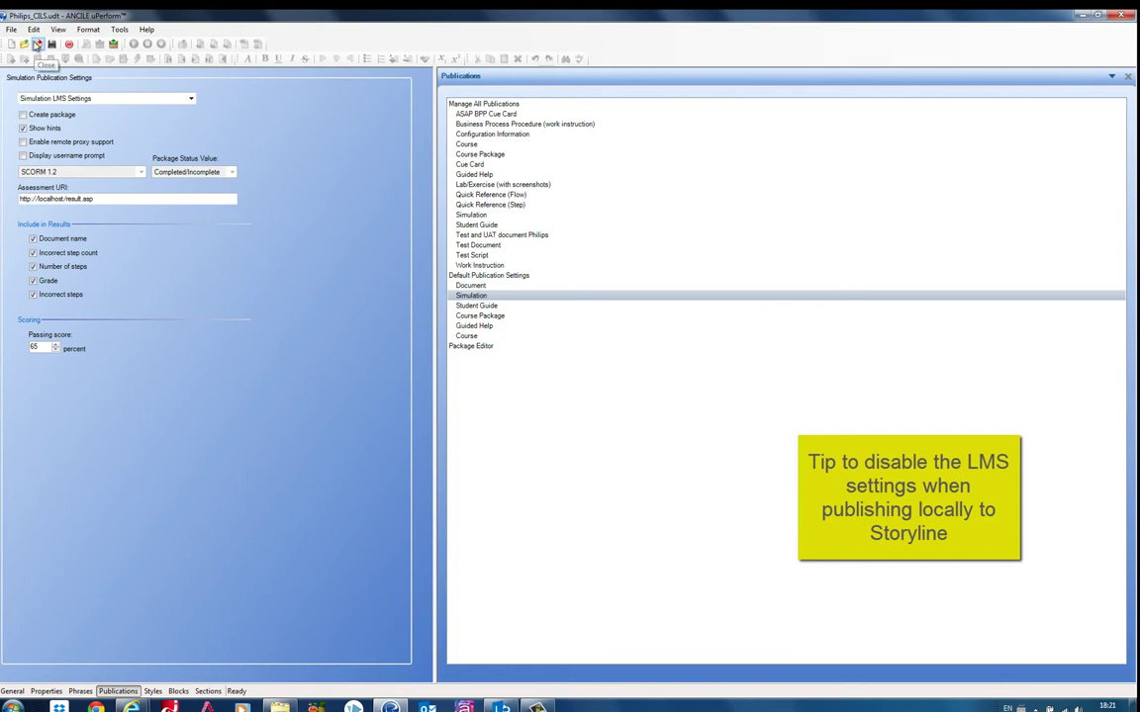
- Close the template without saving and open 5.1_AWS_11_Assignee_Management.udc
{"action": "left_click", "coordinate": [37, 45]}
{"action": "left_click", "coordinate": [585, 405]}
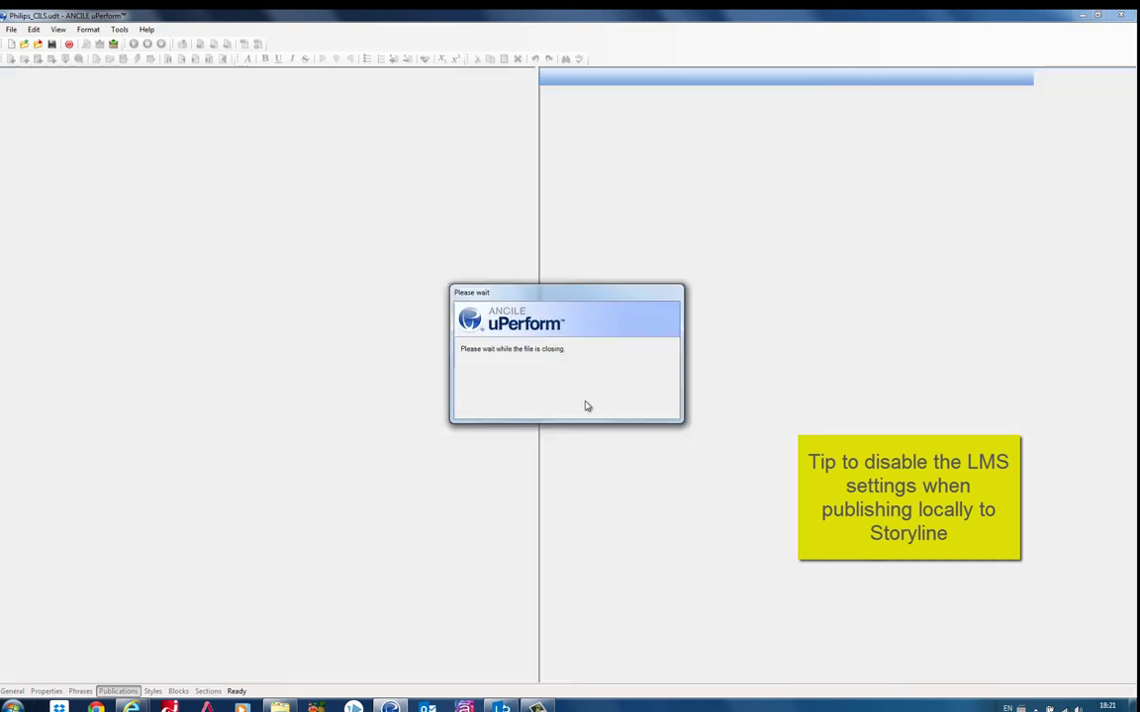
{"action": "left_click", "coordinate": [24, 44]}
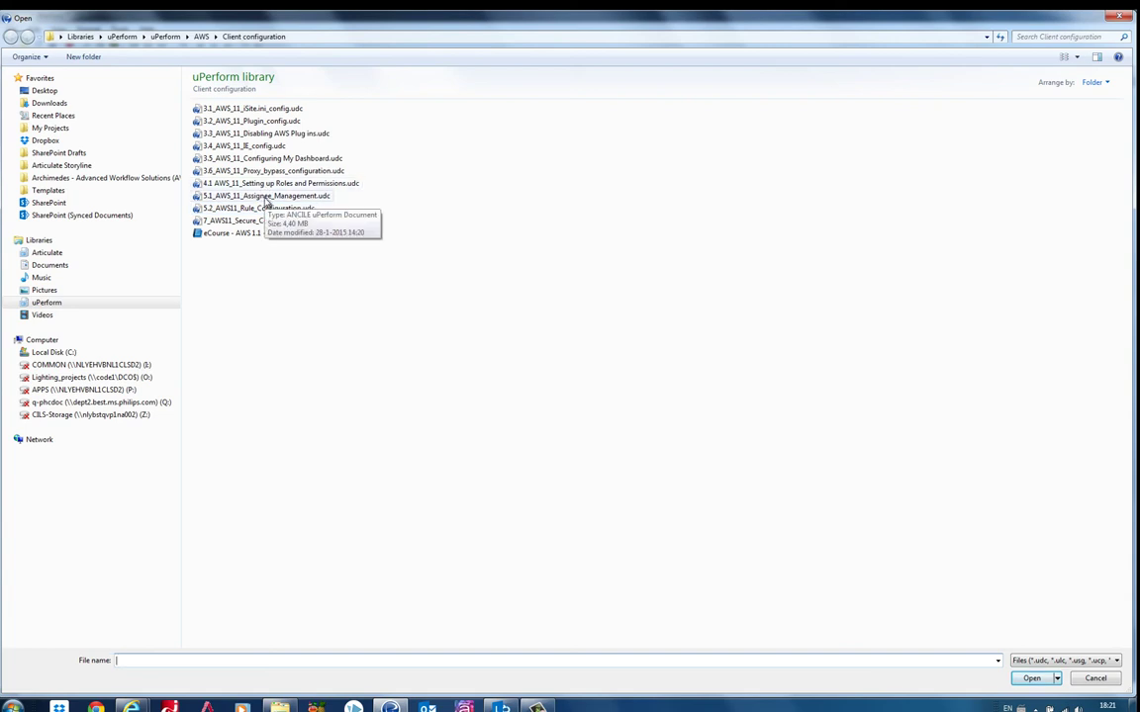
{"action": "double_click", "coordinate": [265, 198]}
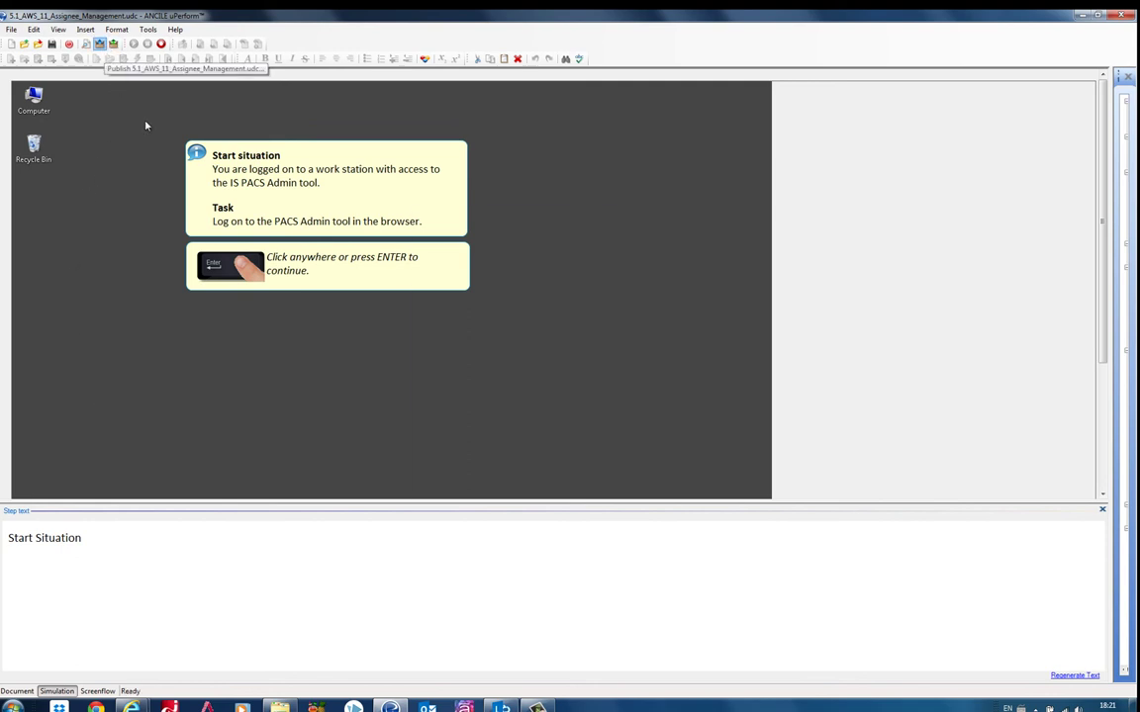
{"action": "left_click", "coordinate": [482, 284]}
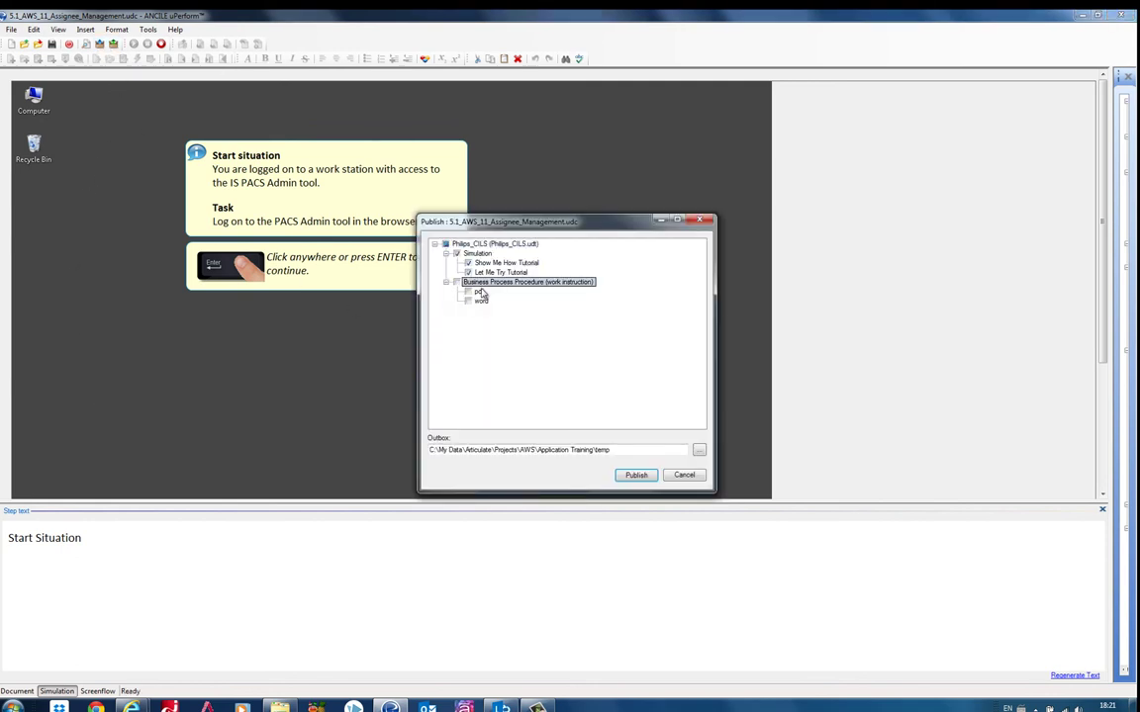
{"action": "left_click", "coordinate": [698, 451]}
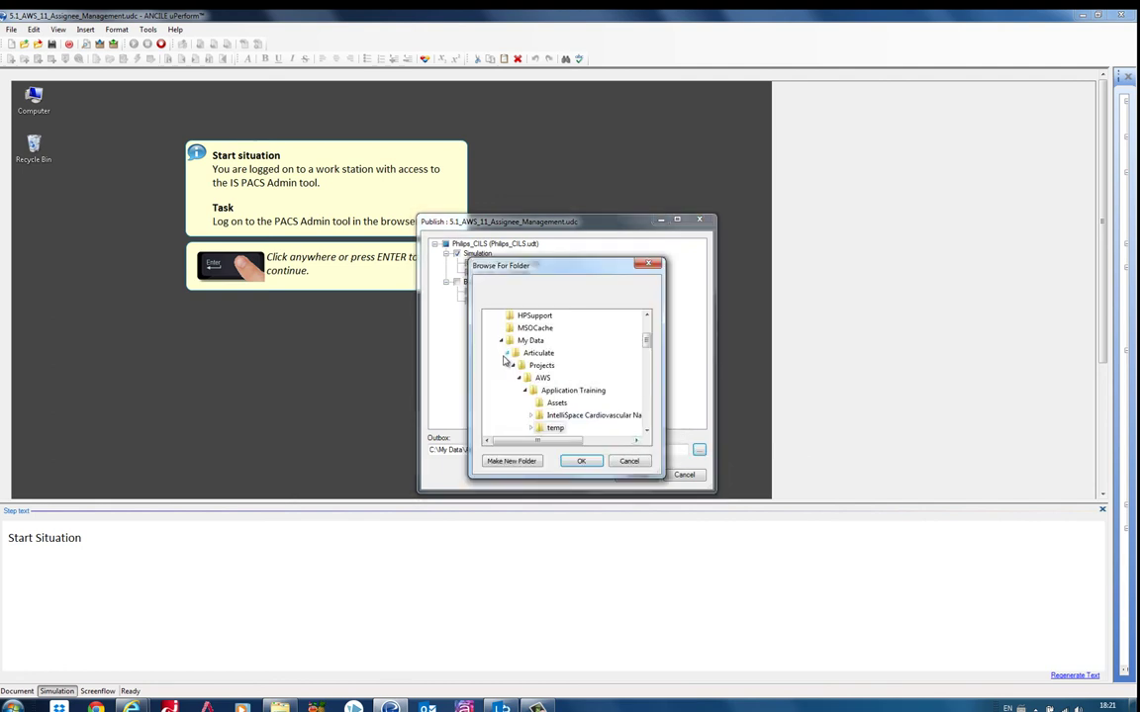
{"action": "left_click", "coordinate": [550, 404]}
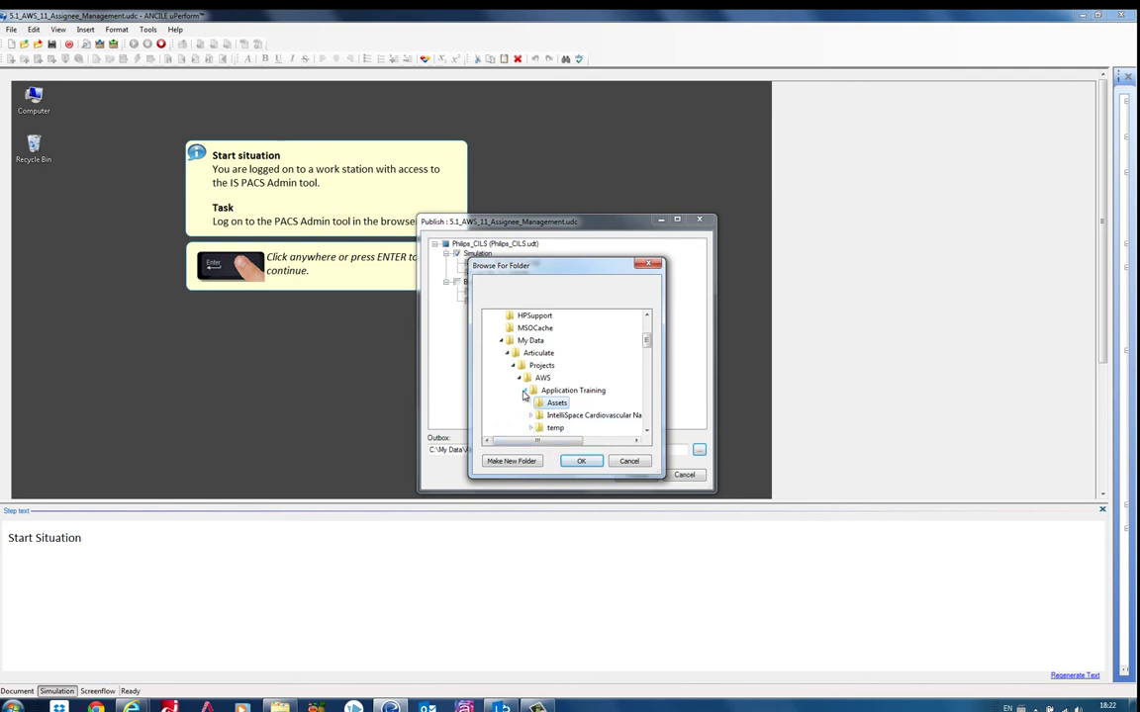
{"action": "key", "text": "Left"}
{"action": "key", "text": "Left"}
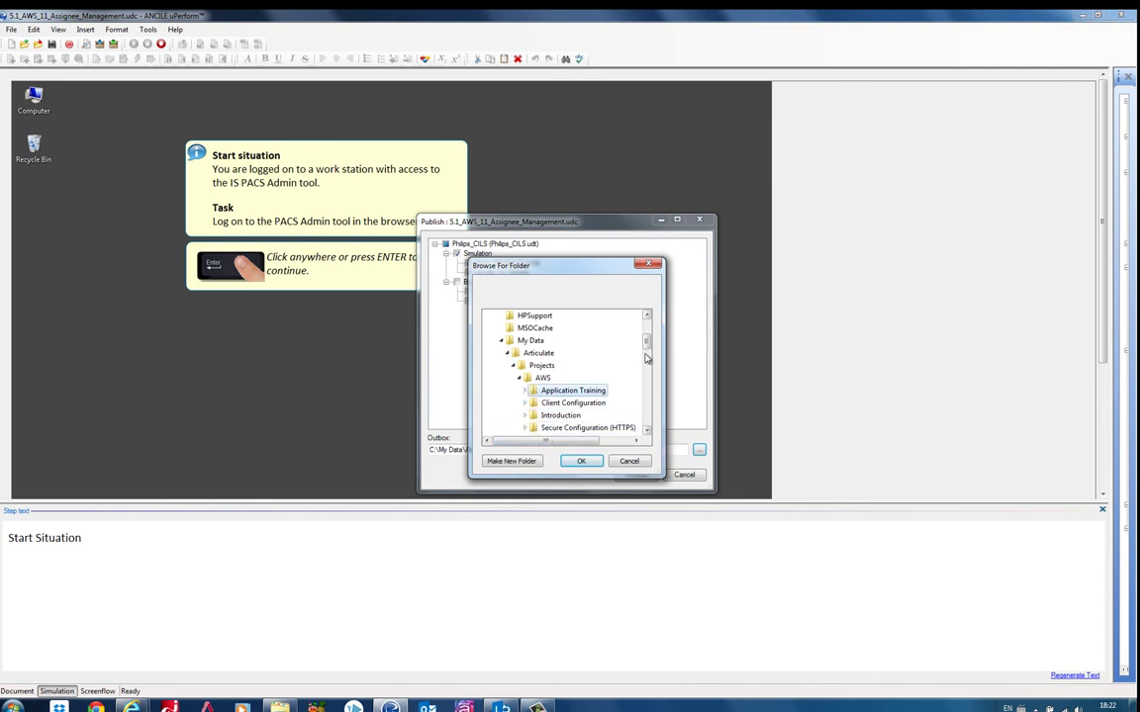
{"action": "left_click_drag", "start_coordinate": [648, 351], "coordinate": [649, 358]}
{"action": "left_click", "coordinate": [569, 415]}
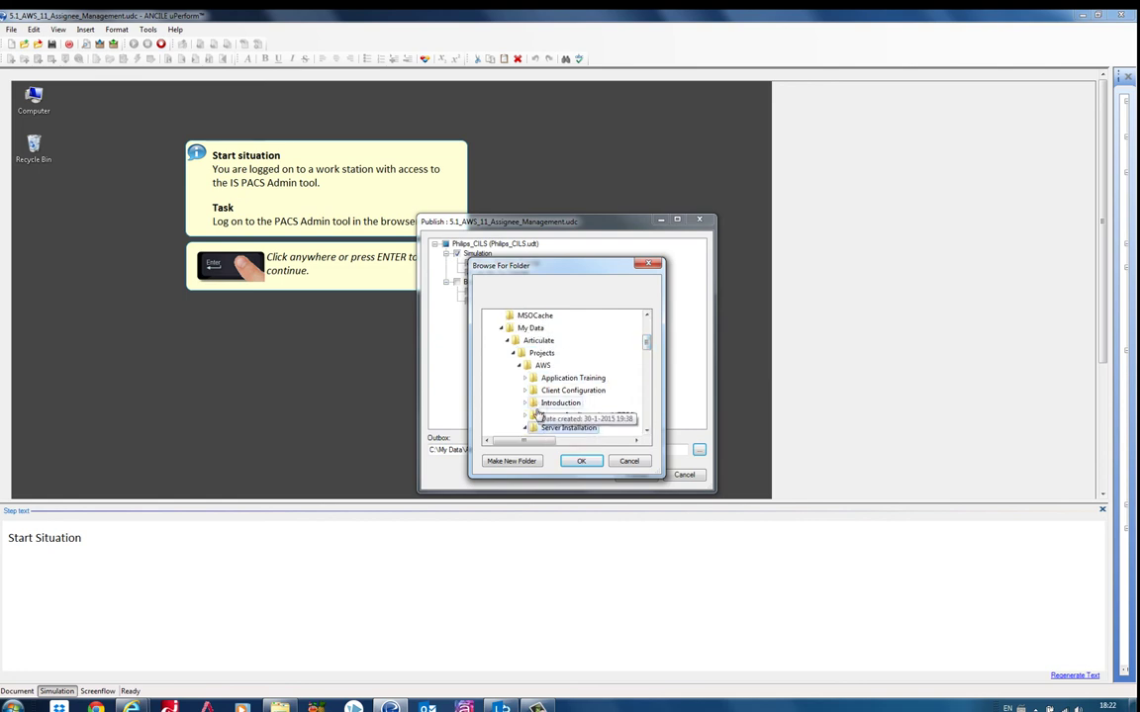
{"action": "scroll", "coordinate": [622, 419], "scroll_direction": "down", "scroll_amount": 2}
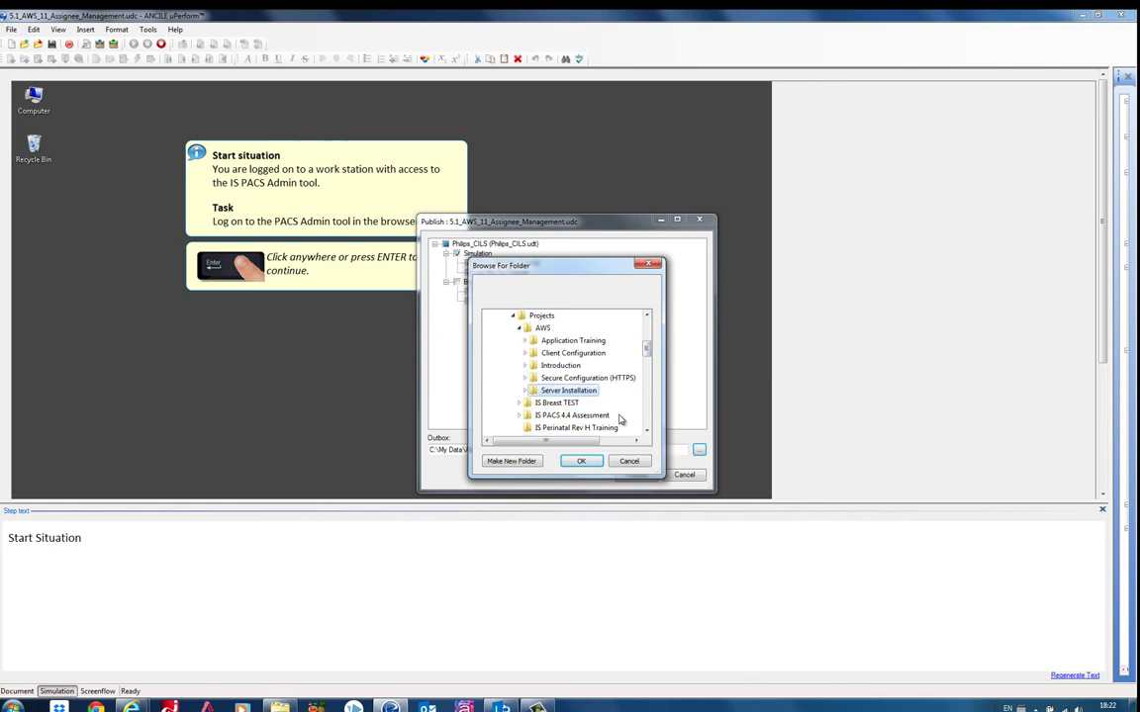
{"action": "left_click", "coordinate": [526, 353]}
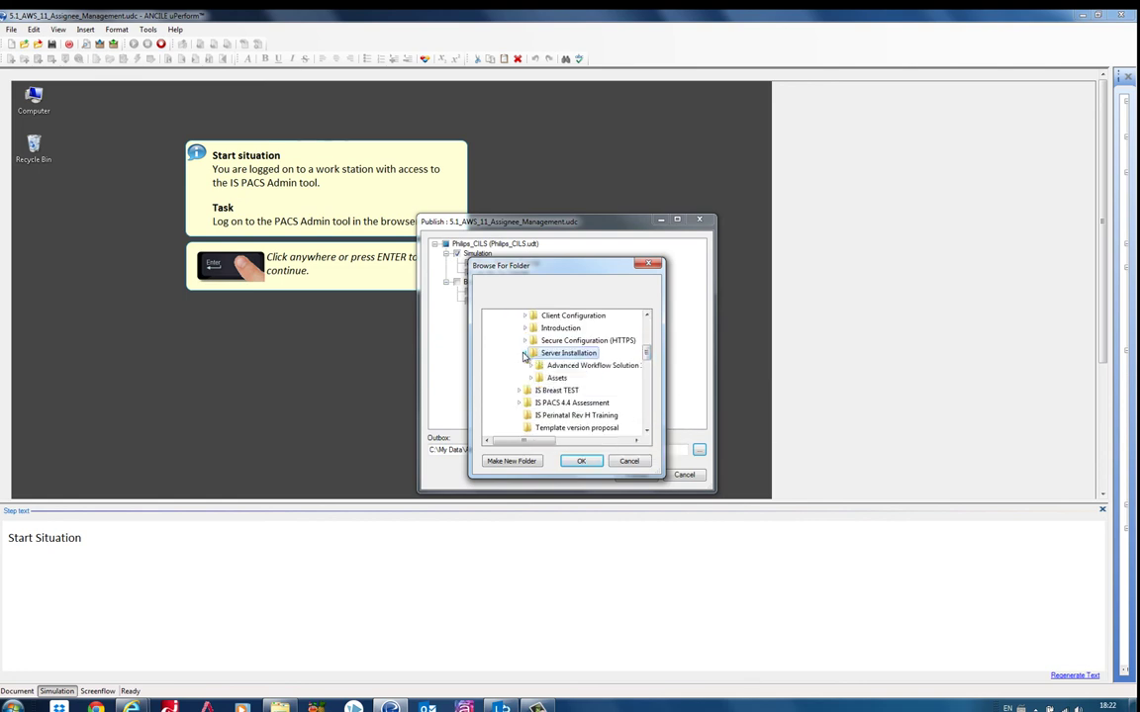
{"action": "left_click", "coordinate": [559, 377]}
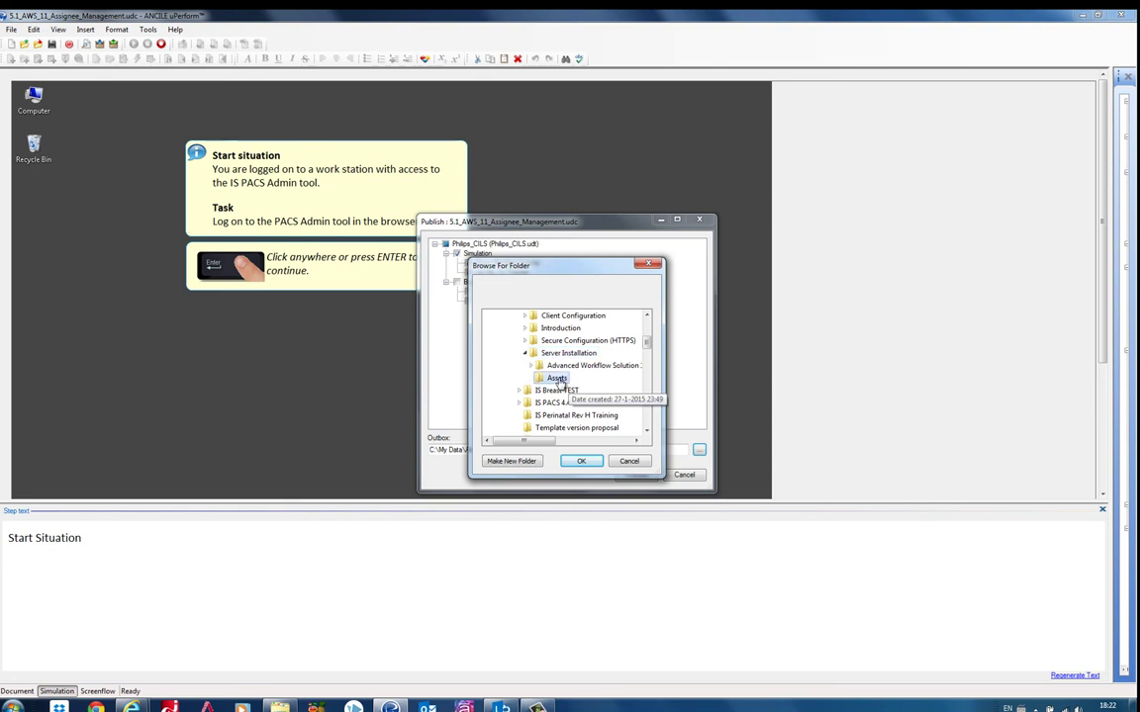
{"action": "left_click", "coordinate": [582, 461]}
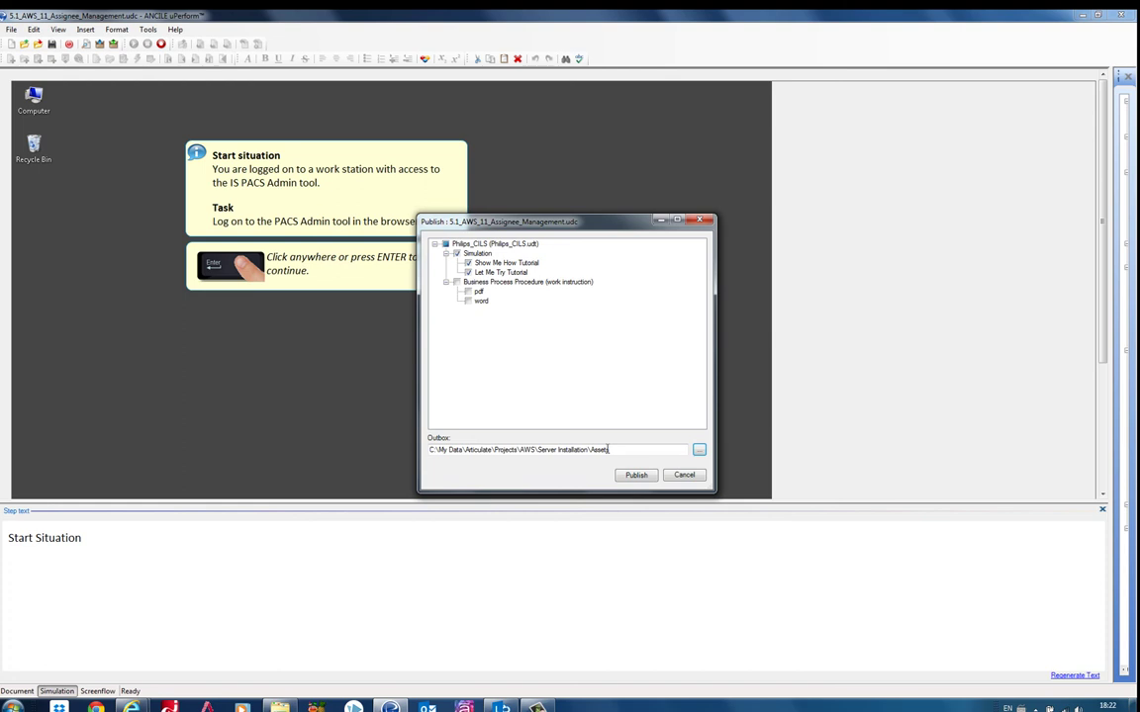
{"action": "left_click", "coordinate": [687, 477]}
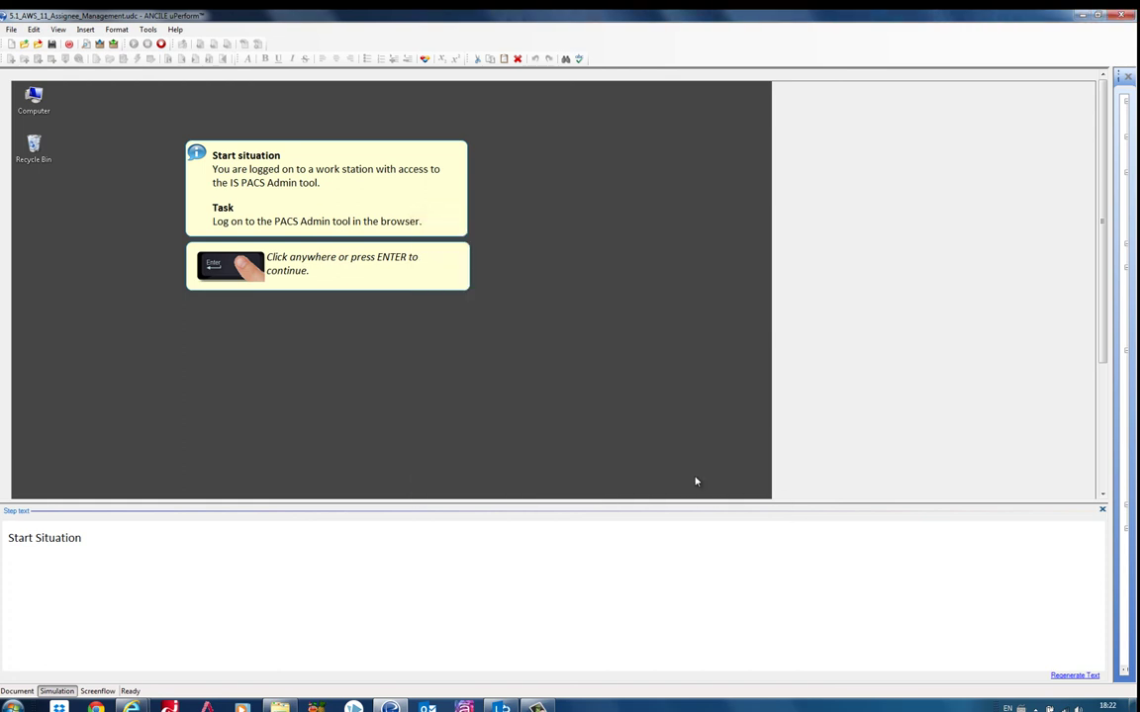